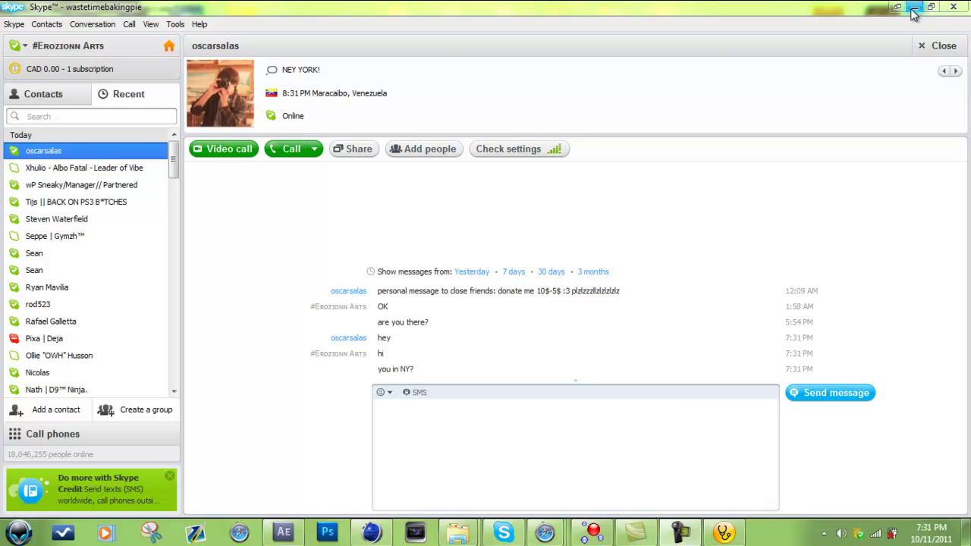
- Minimize Skype and zoom the Comp 1 viewer to inspect the Tut[0000-0120].png layer over the gameplay
{"action": "left_click", "coordinate": [915, 9]}
{"action": "scroll", "coordinate": [470, 183], "scroll_direction": "down", "scroll_amount": 4}
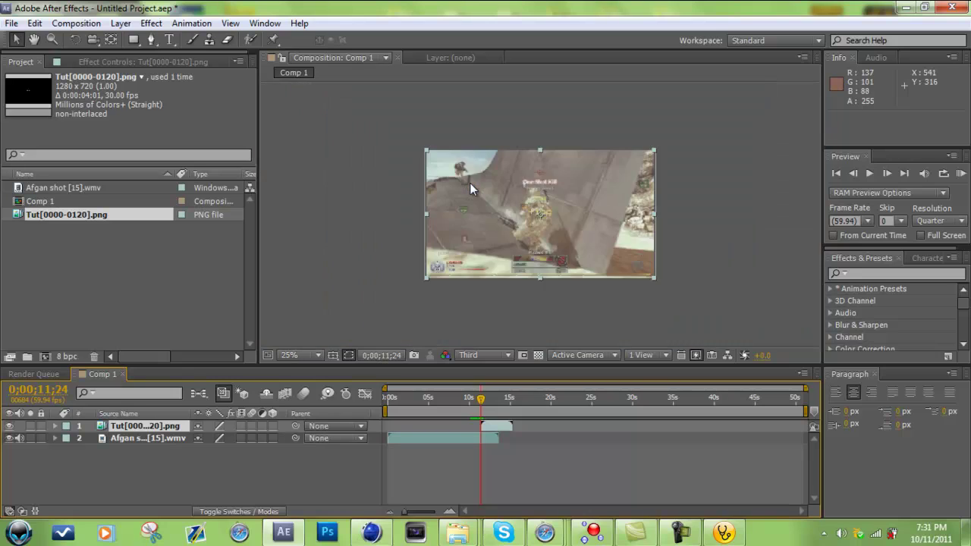
{"action": "scroll", "coordinate": [472, 183], "scroll_direction": "up", "scroll_amount": 2}
{"action": "scroll", "coordinate": [595, 223], "scroll_direction": "up", "scroll_amount": 4}
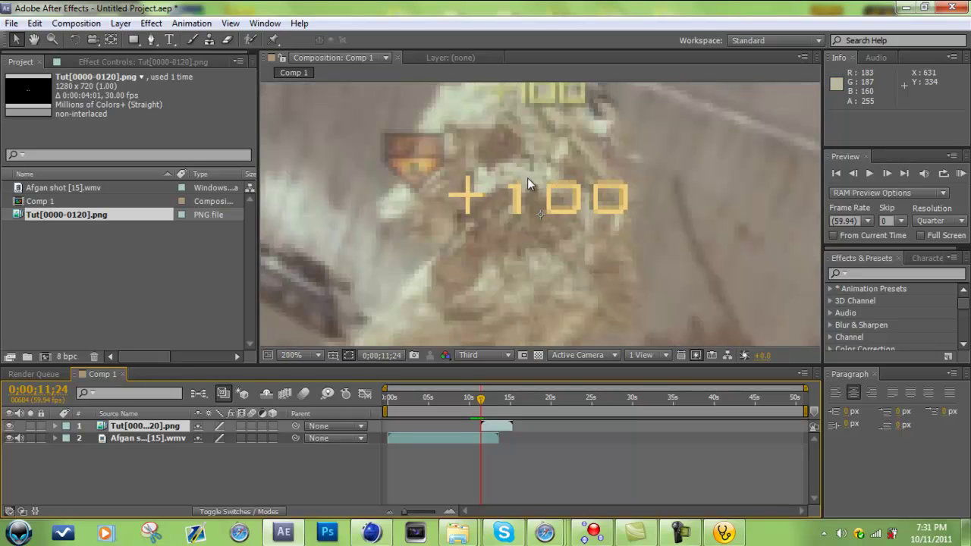
{"action": "scroll", "coordinate": [540, 172], "scroll_direction": "down", "scroll_amount": 4}
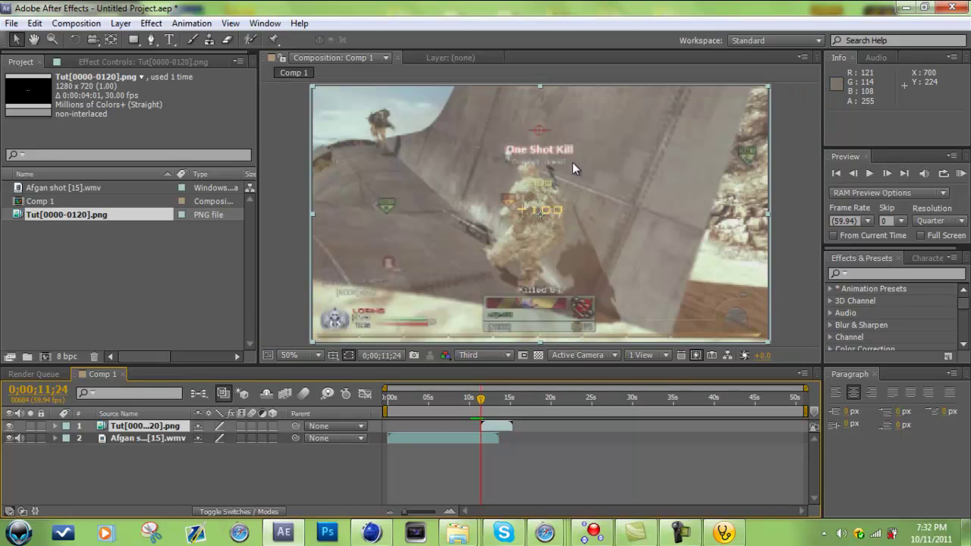
{"action": "scroll", "coordinate": [573, 168], "scroll_direction": "up", "scroll_amount": 4}
{"action": "scroll", "coordinate": [561, 155], "scroll_direction": "down", "scroll_amount": 2}
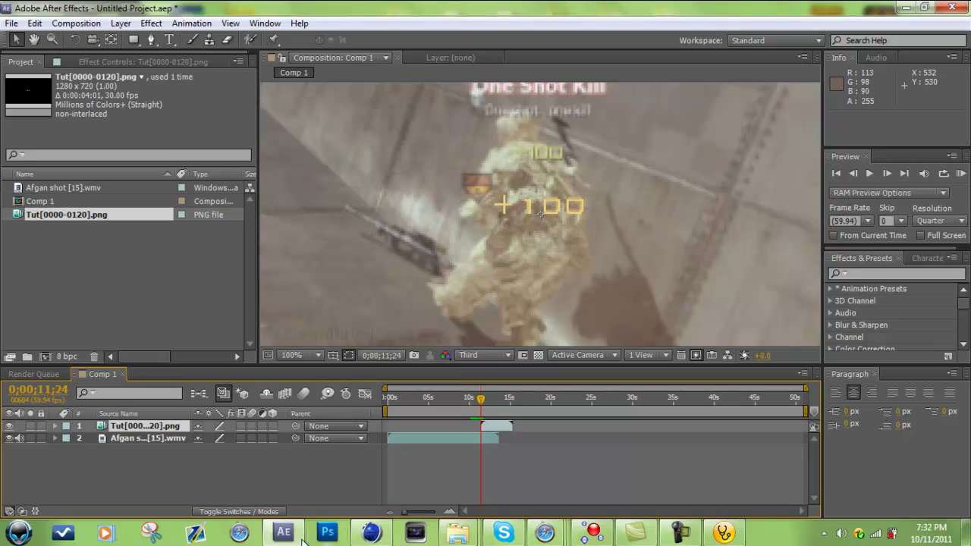
- Close Cinema 4D's Picture Viewer, orbit down onto the +100 text, then minimize Cinema 4D
{"action": "left_click", "coordinate": [371, 533]}
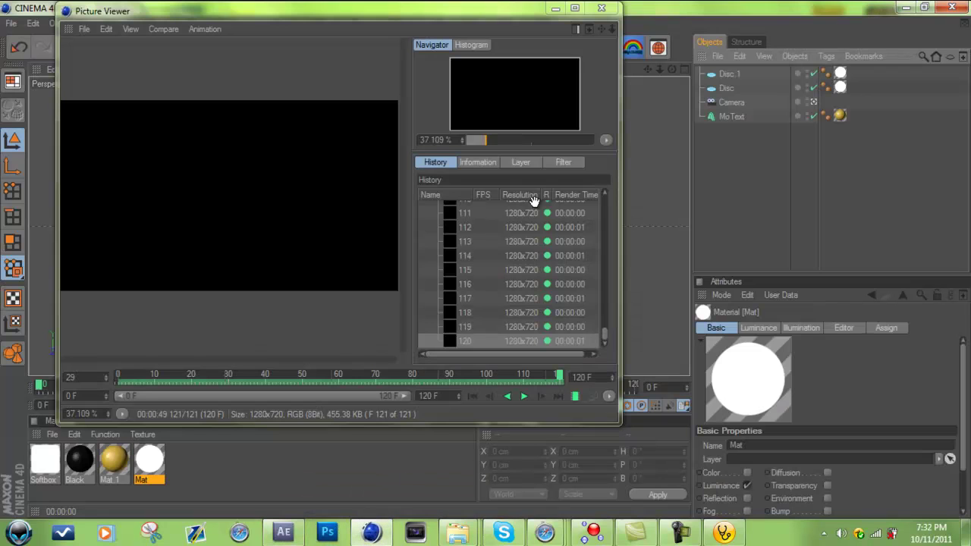
{"action": "left_click", "coordinate": [609, 7]}
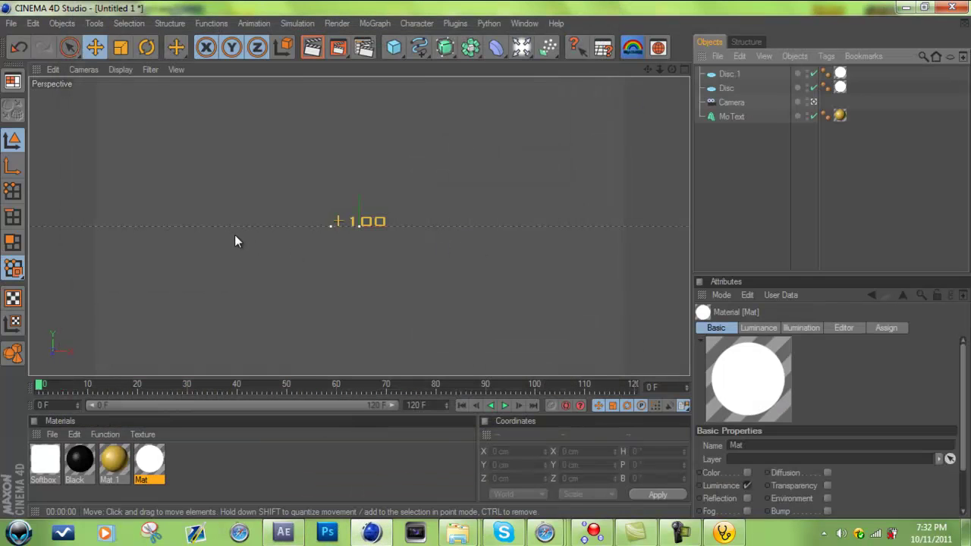
{"action": "scroll", "coordinate": [422, 219], "scroll_direction": "up", "scroll_amount": 3}
{"action": "scroll", "coordinate": [477, 208], "scroll_direction": "down", "scroll_amount": 3}
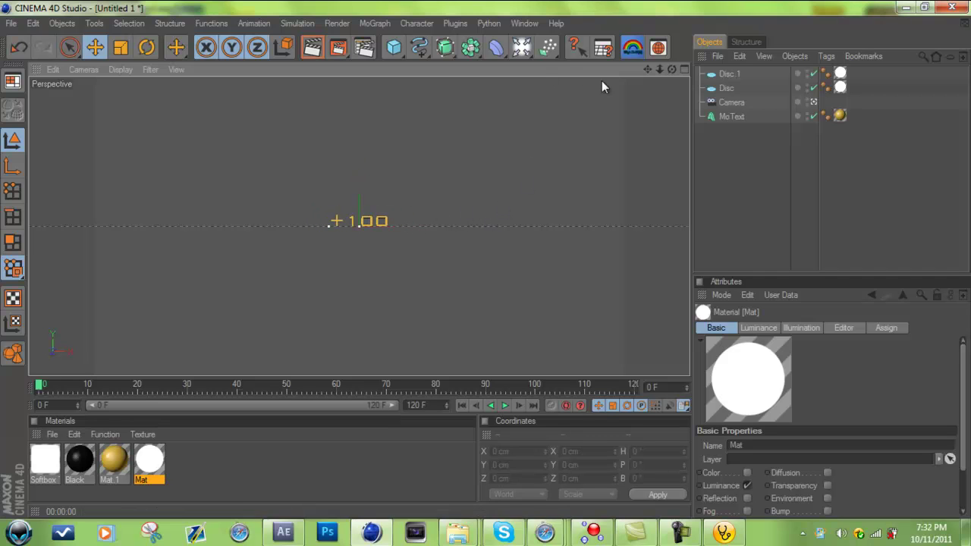
{"action": "left_click_drag", "start_coordinate": [671, 68], "coordinate": [475, 246]}
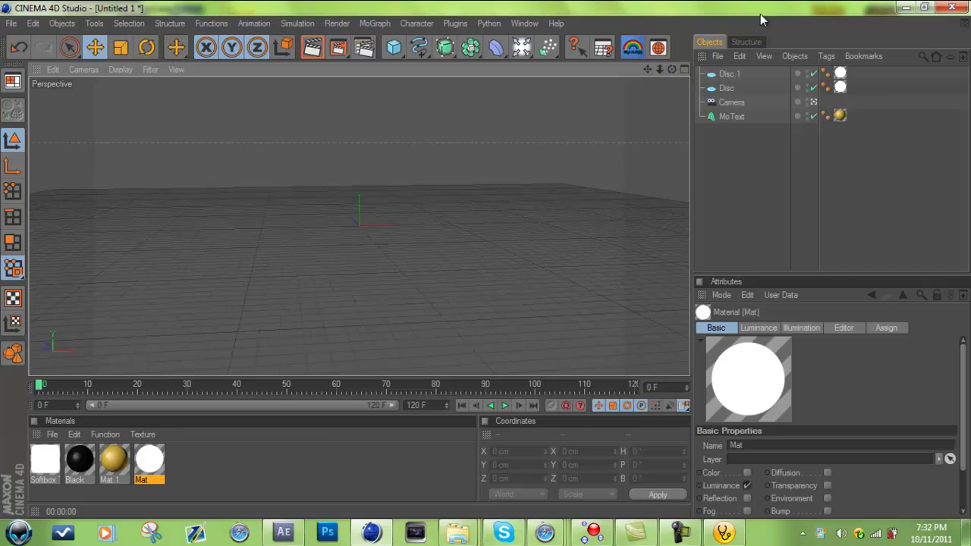
{"action": "left_click", "coordinate": [910, 7]}
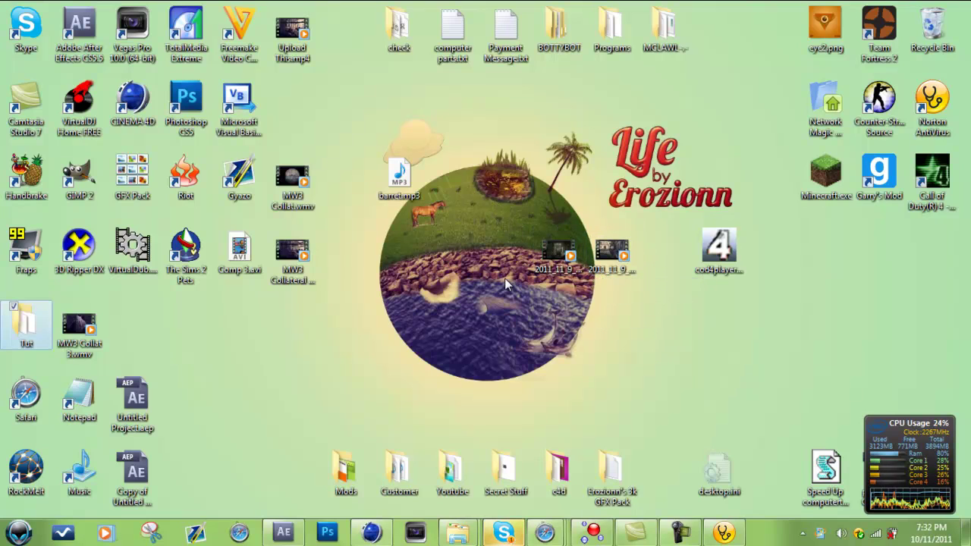
- Review the 'bank' Explorer search of six Bank Gothic fonts, minimize it, and restore Cinema 4D
{"action": "mouse_move", "coordinate": [370, 537]}
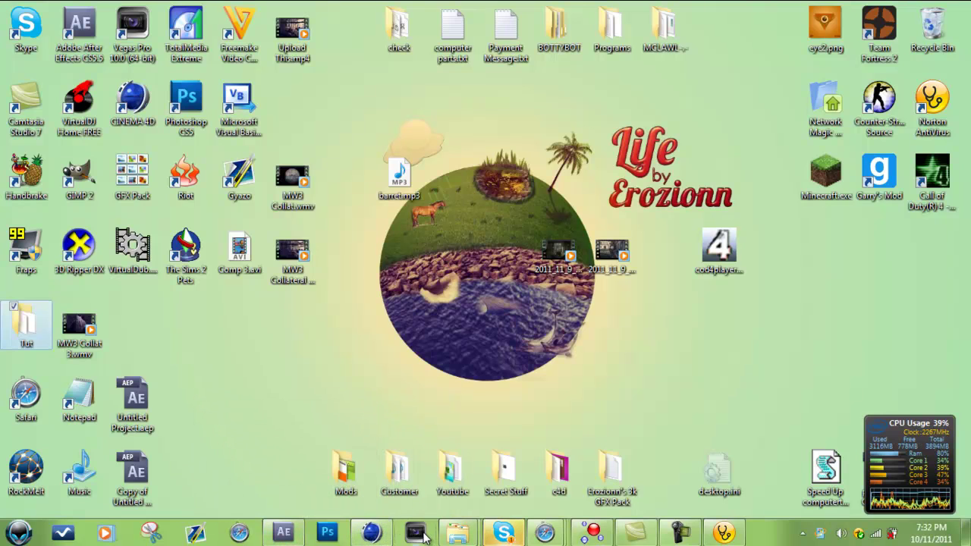
{"action": "mouse_move", "coordinate": [296, 536]}
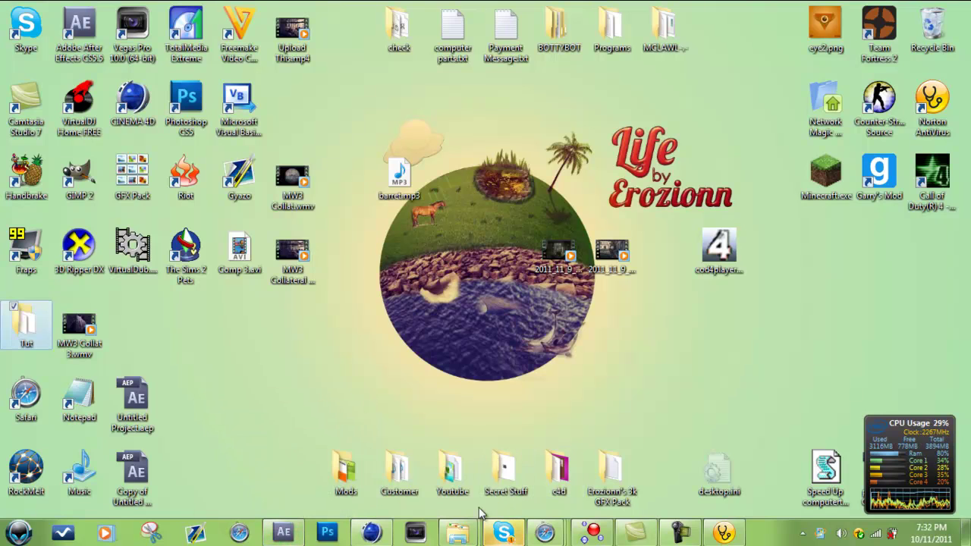
{"action": "mouse_move", "coordinate": [463, 534]}
{"action": "left_click", "coordinate": [406, 469]}
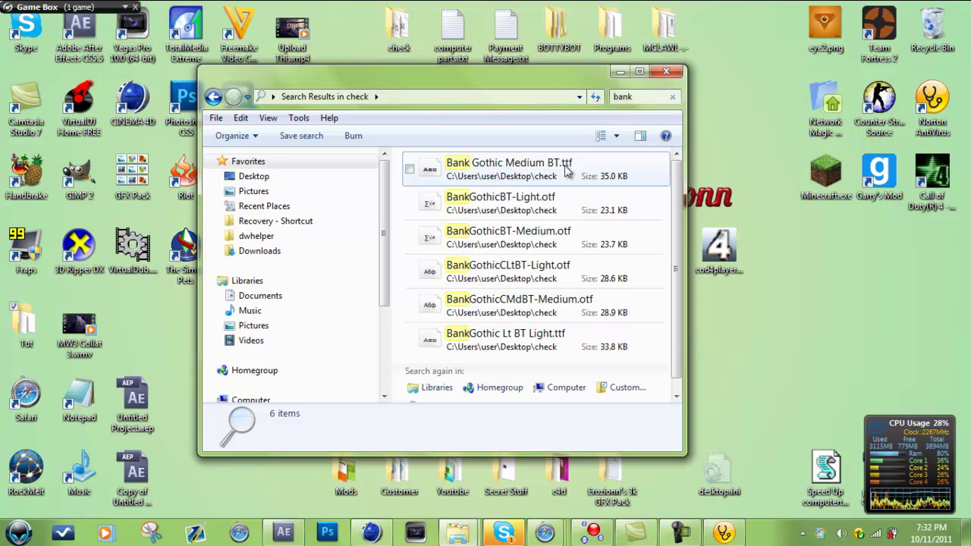
{"action": "left_click", "coordinate": [620, 72]}
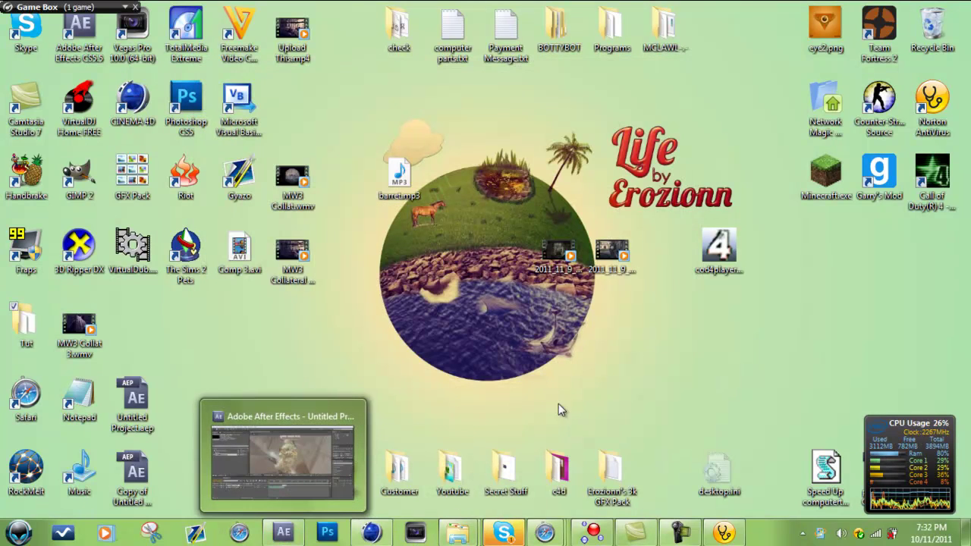
{"action": "left_click", "coordinate": [371, 533]}
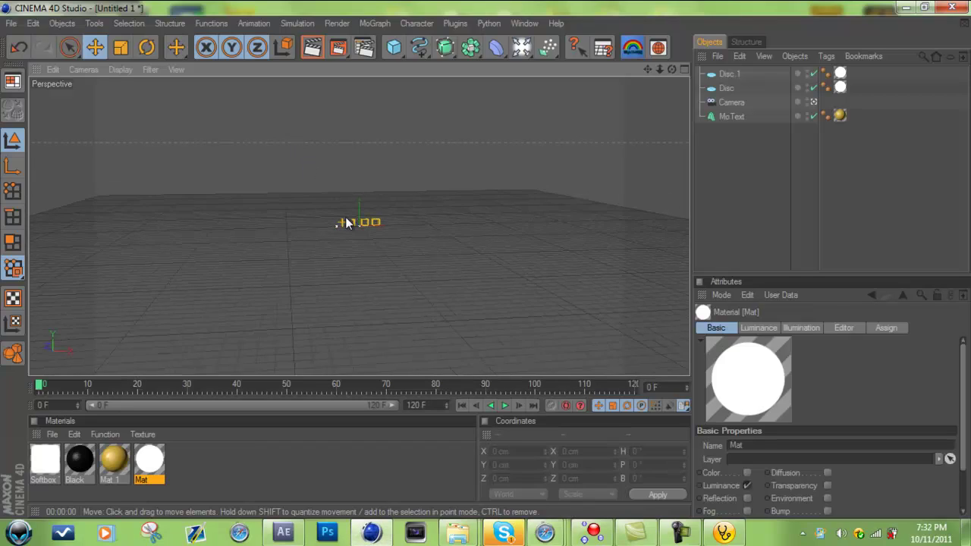
- Activate the scene camera and apply zeroed position and rotation values in Coordinates
{"action": "left_click_drag", "start_coordinate": [491, 268], "coordinate": [456, 201], "text": "alt"}
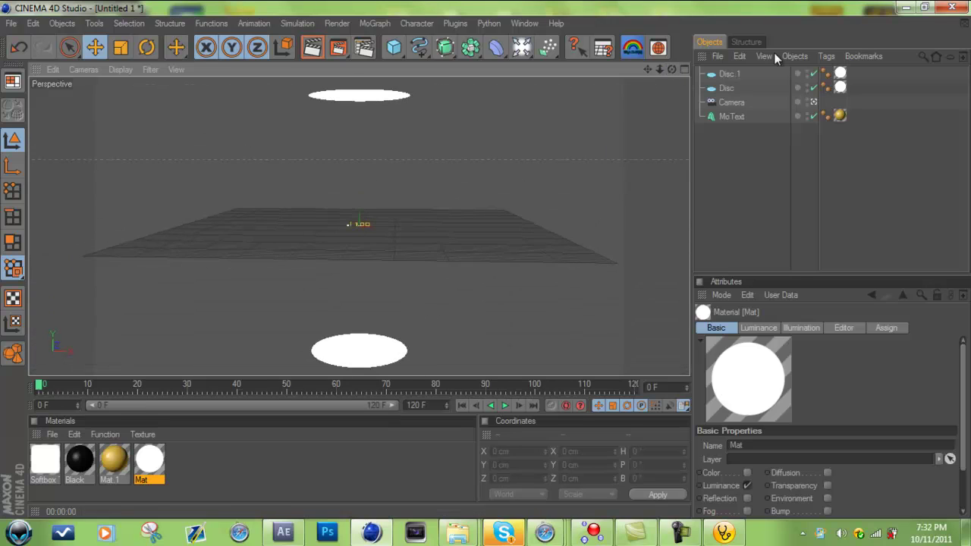
{"action": "left_click", "coordinate": [730, 102]}
{"action": "scroll", "coordinate": [404, 161], "scroll_direction": "down", "scroll_amount": 3}
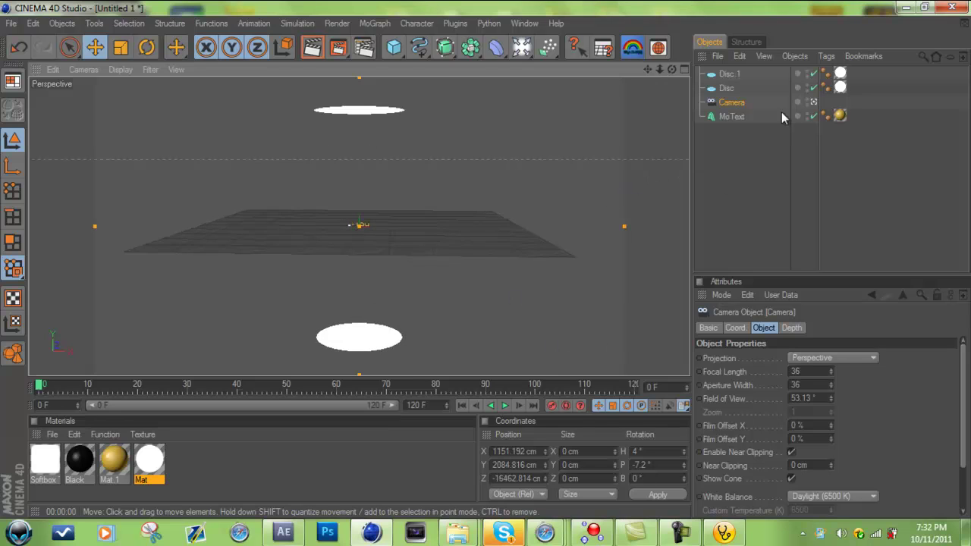
{"action": "left_click", "coordinate": [813, 102]}
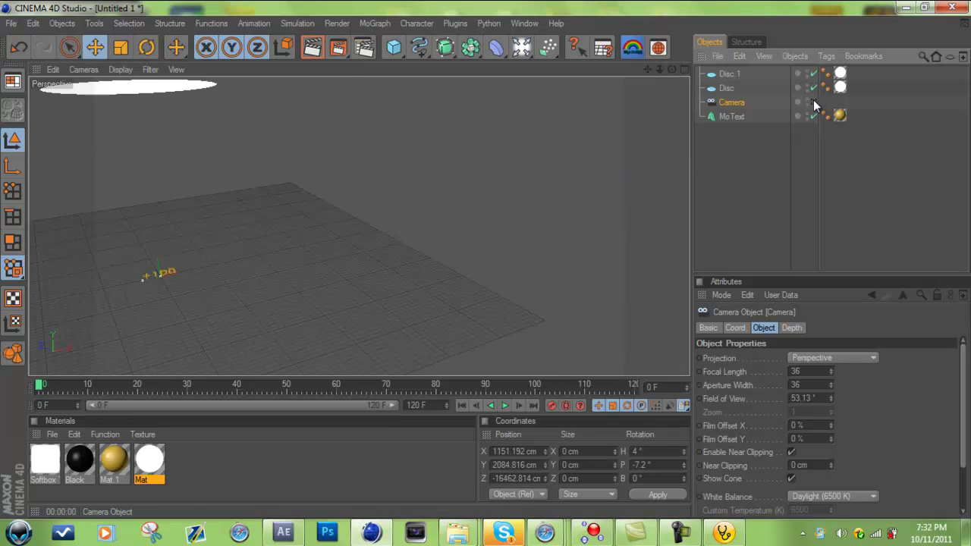
{"action": "double_click", "coordinate": [535, 451]}
{"action": "type", "text": "0"}
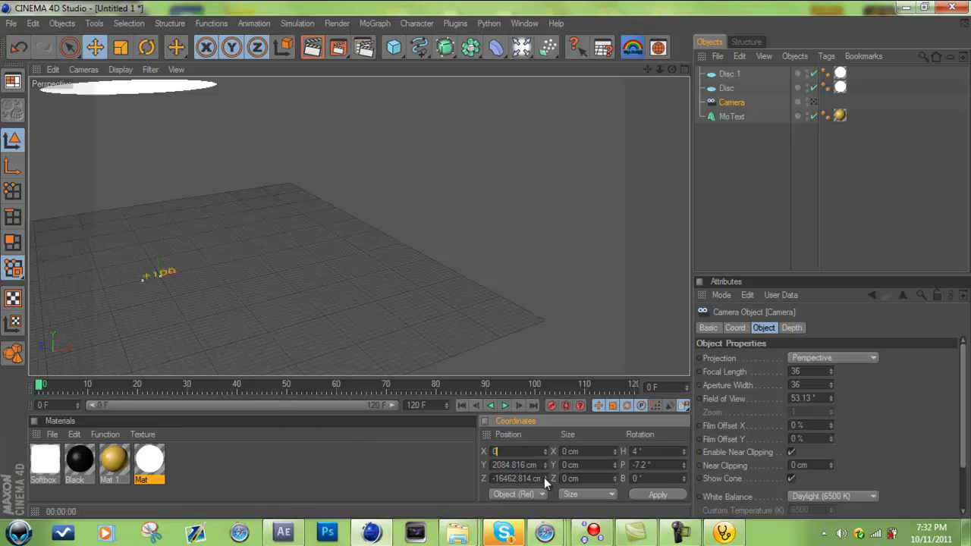
{"action": "double_click", "coordinate": [543, 478]}
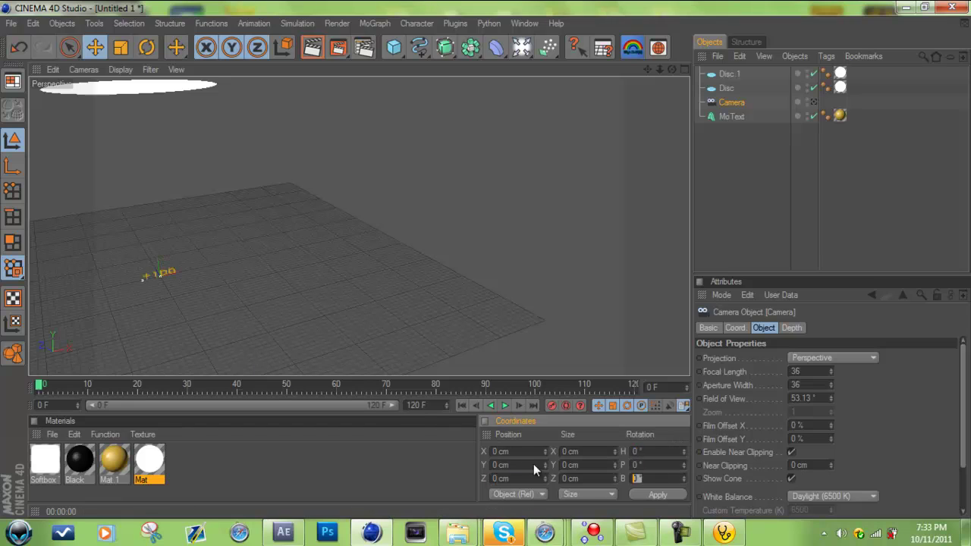
{"action": "left_click", "coordinate": [647, 497]}
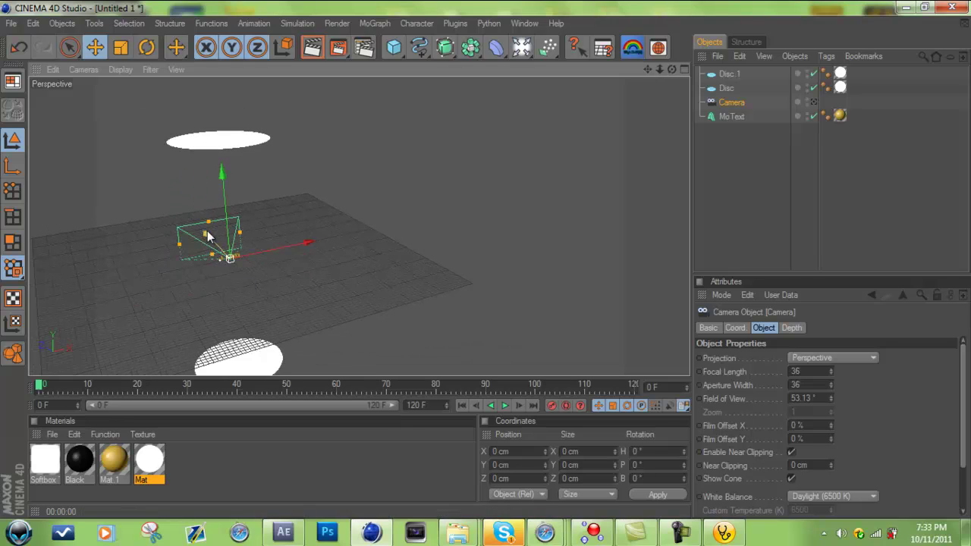
- Pull the camera back along Z to about -6766 cm and select the MoText object
{"action": "left_click_drag", "start_coordinate": [219, 247], "coordinate": [490, 261]}
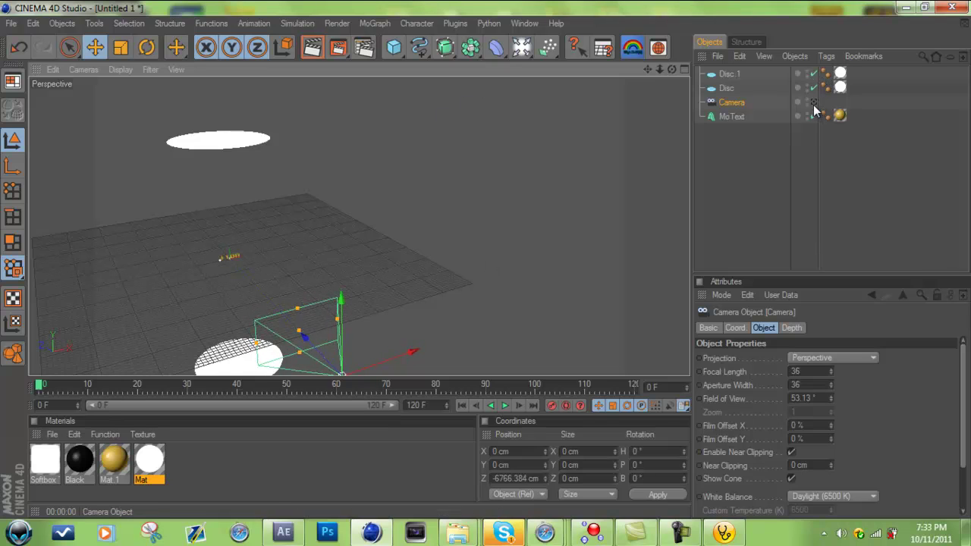
{"action": "scroll", "coordinate": [481, 139], "scroll_direction": "up", "scroll_amount": 3}
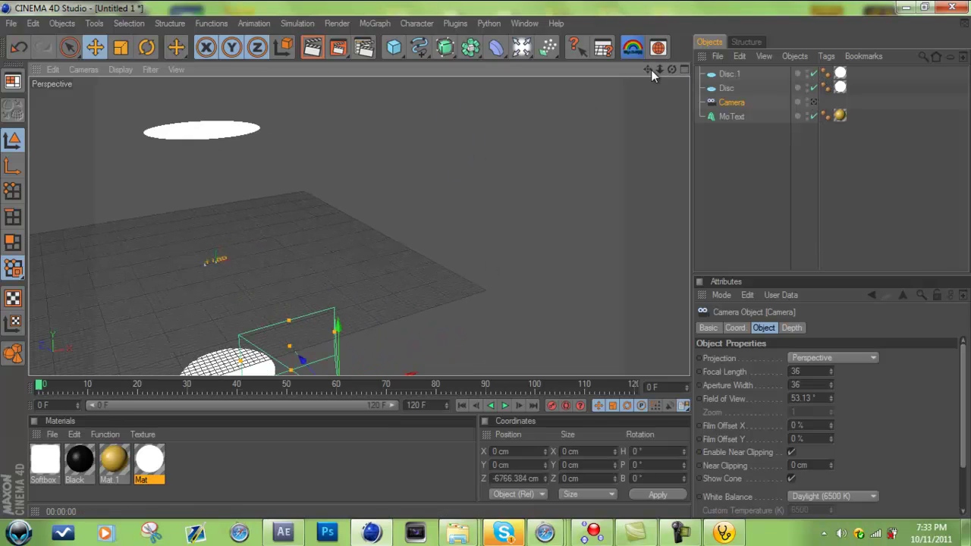
{"action": "left_click_drag", "start_coordinate": [651, 70], "coordinate": [723, 123]}
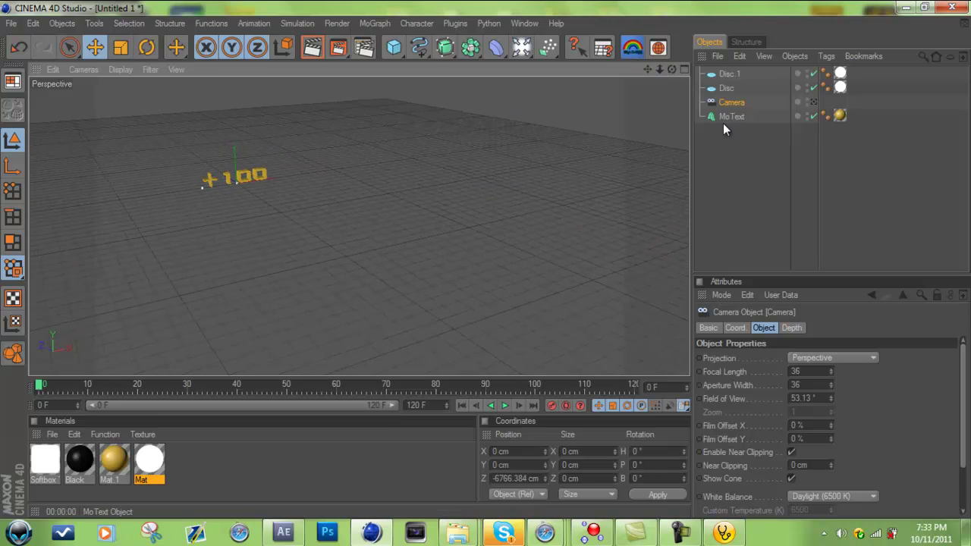
{"action": "left_click", "coordinate": [724, 120]}
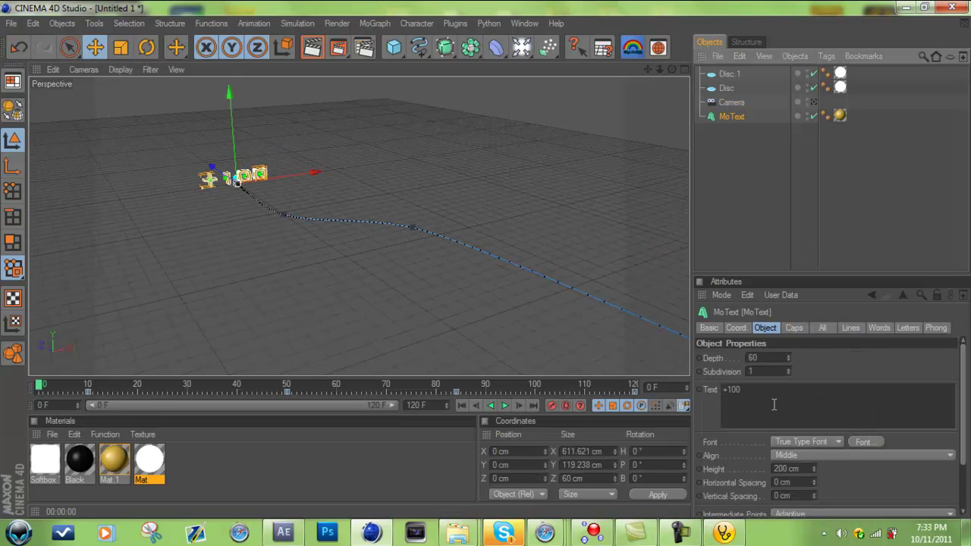
- Play Afgan shot [15].wmv from the montageee folder in Media Player, then close it
{"action": "left_click", "coordinate": [908, 8]}
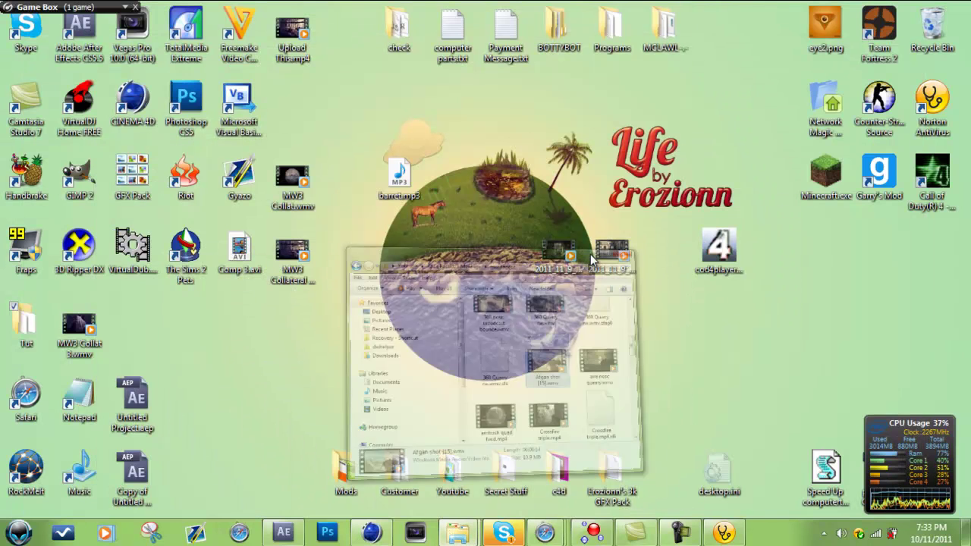
{"action": "left_click", "coordinate": [541, 454]}
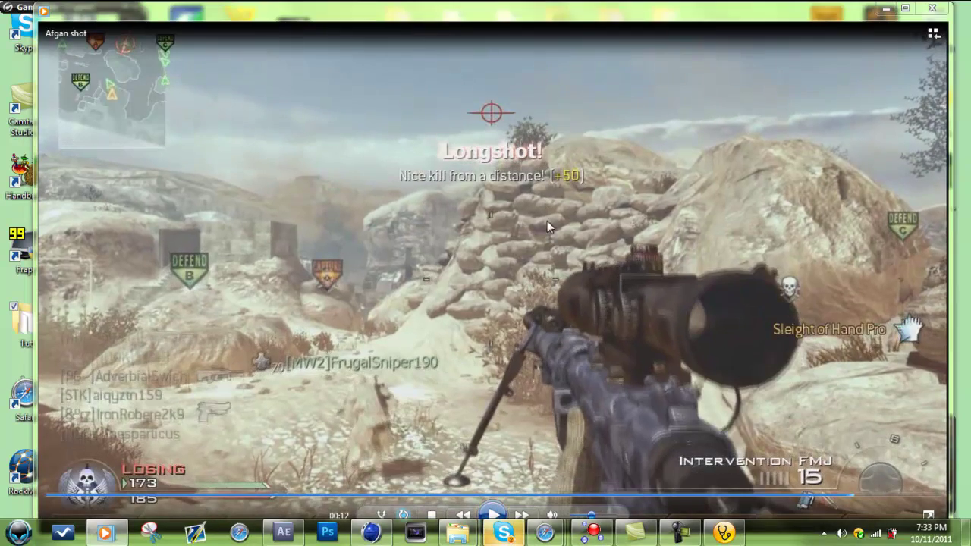
{"action": "left_click", "coordinate": [934, 9]}
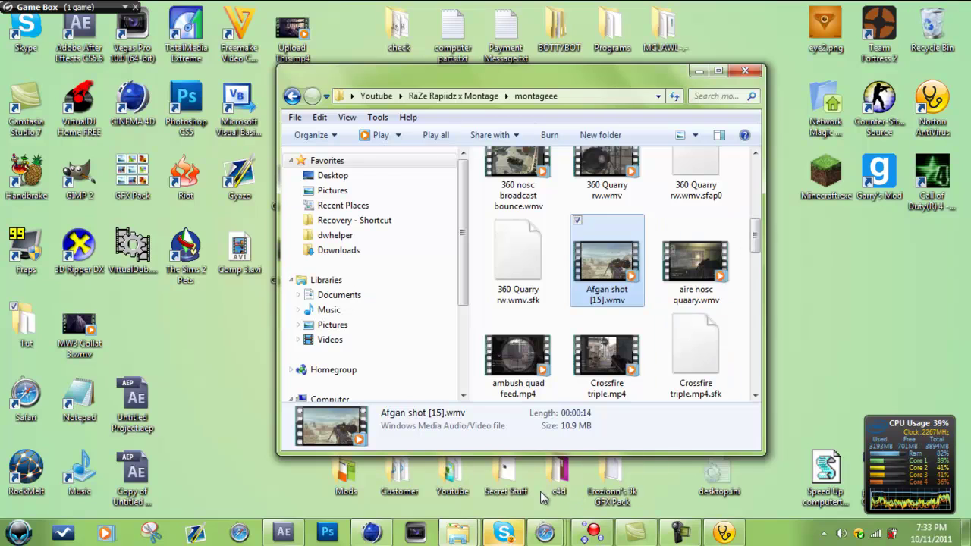
- Reply 'cool' in the Skype chat
{"action": "left_click", "coordinate": [505, 533]}
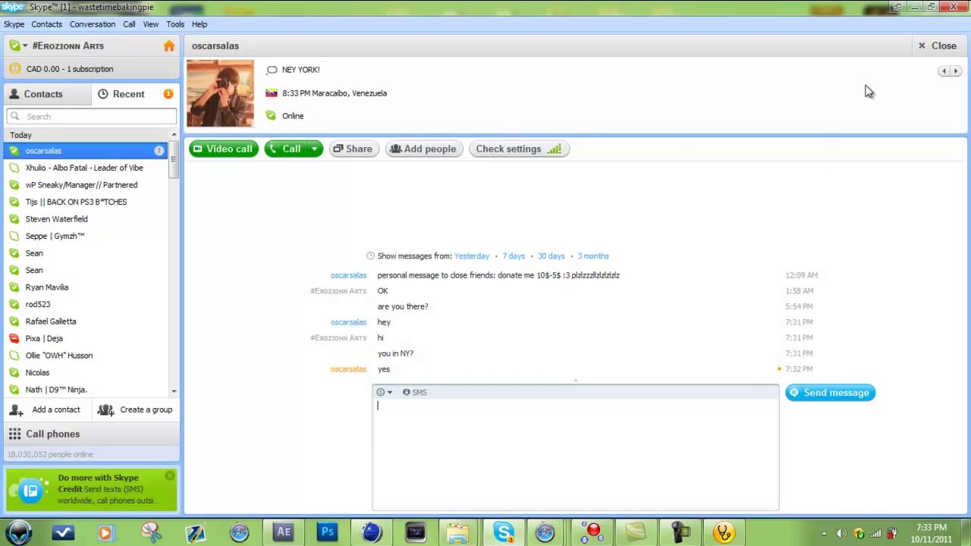
{"action": "type", "text": "cool"}
{"action": "key", "text": "Return"}
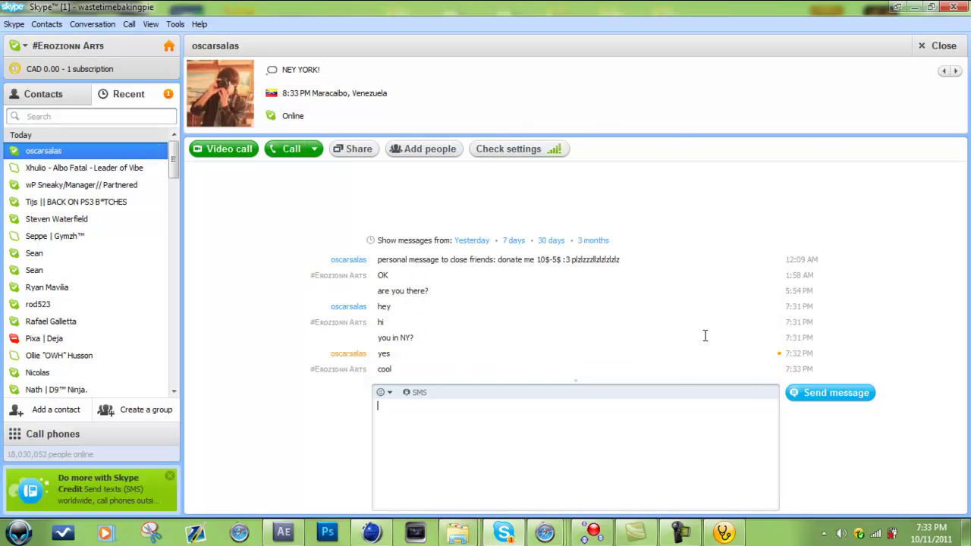
- Orbit and pan around the +100 text, then view its flight path through the scene camera
{"action": "left_click", "coordinate": [424, 415]}
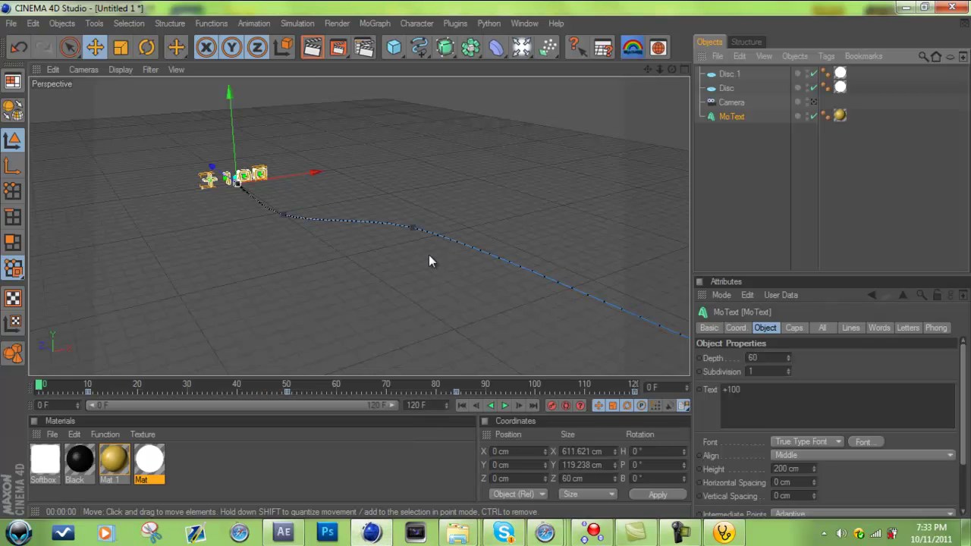
{"action": "left_click_drag", "start_coordinate": [429, 255], "coordinate": [325, 165], "text": "alt"}
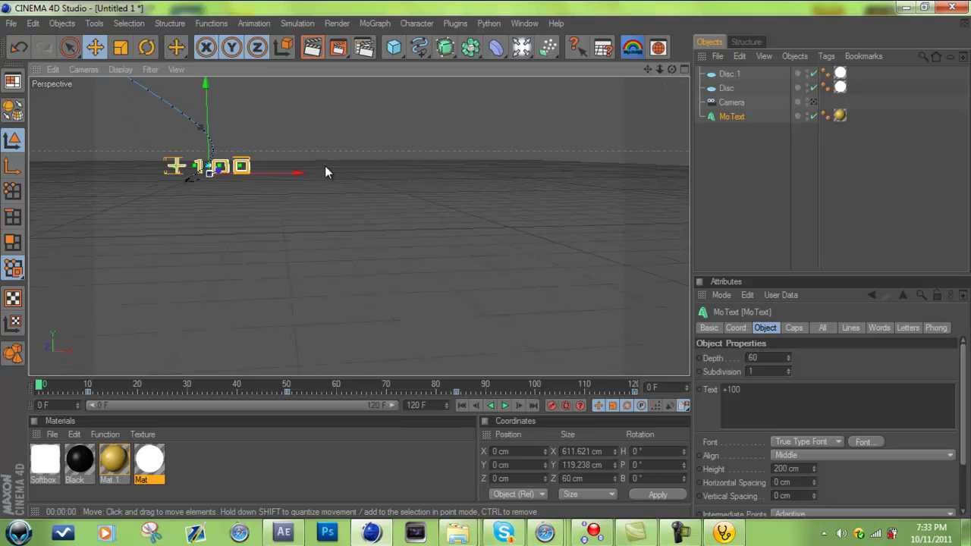
{"action": "left_click_drag", "start_coordinate": [648, 68], "coordinate": [137, 283]}
{"action": "left_click_drag", "start_coordinate": [332, 157], "coordinate": [146, 209]}
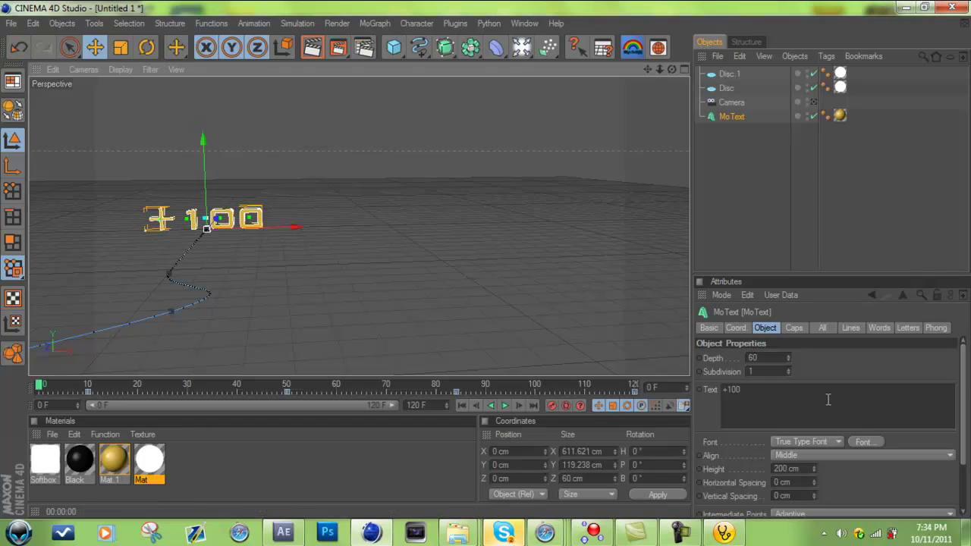
{"action": "left_click", "coordinate": [814, 103]}
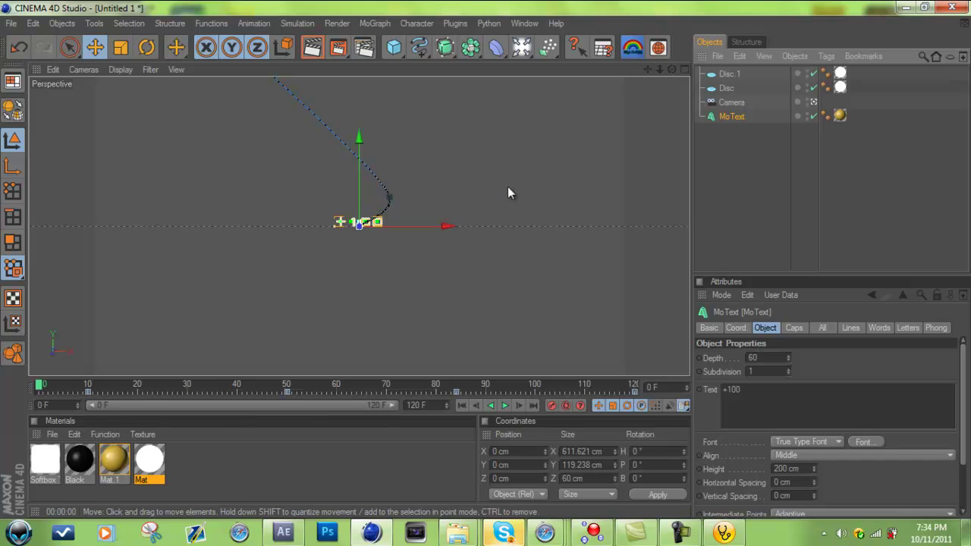
{"action": "scroll", "coordinate": [530, 195], "scroll_direction": "down", "scroll_amount": 4}
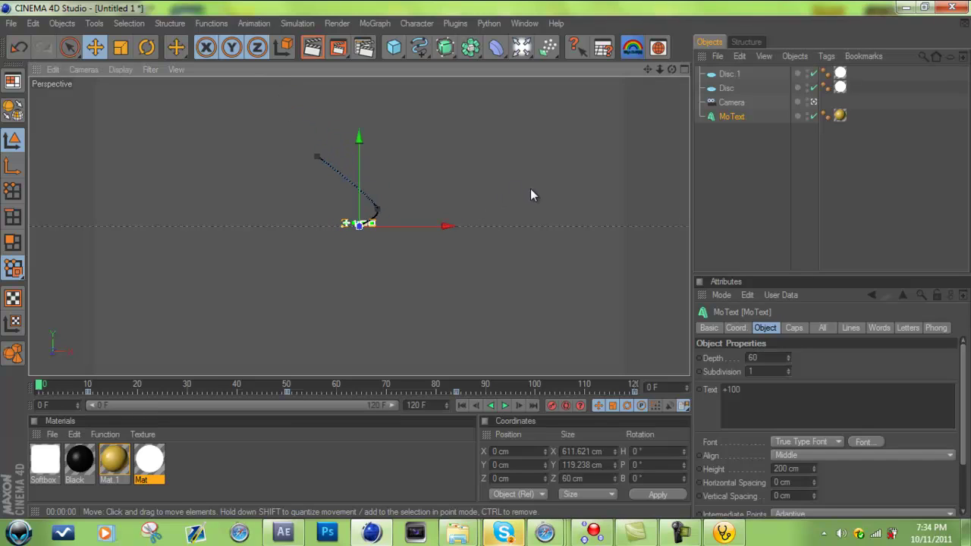
{"action": "scroll", "coordinate": [531, 195], "scroll_direction": "up", "scroll_amount": 1}
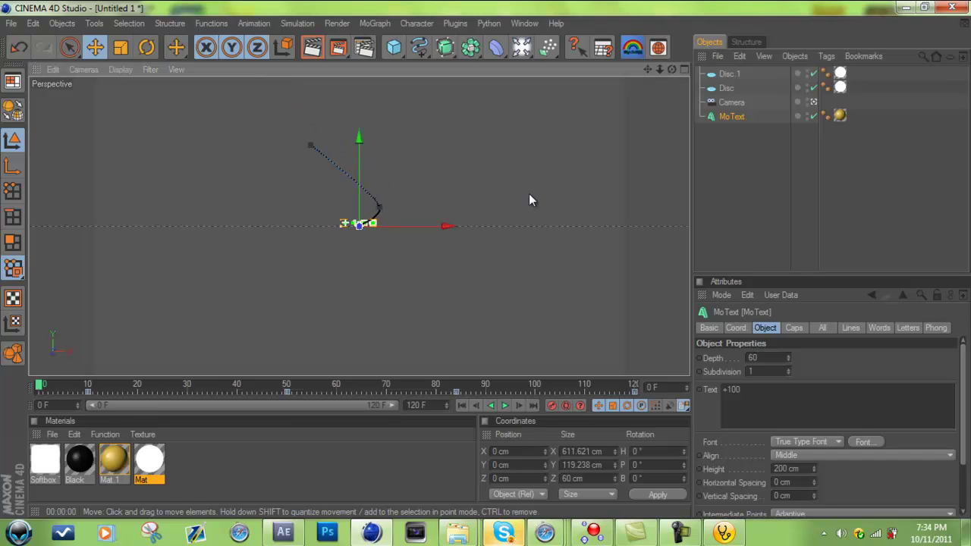
- At frame 120, move the +100 text toward the camera and record its end-position keyframe
{"action": "left_click", "coordinate": [809, 104]}
{"action": "left_click_drag", "start_coordinate": [533, 145], "coordinate": [609, 135], "text": "alt"}
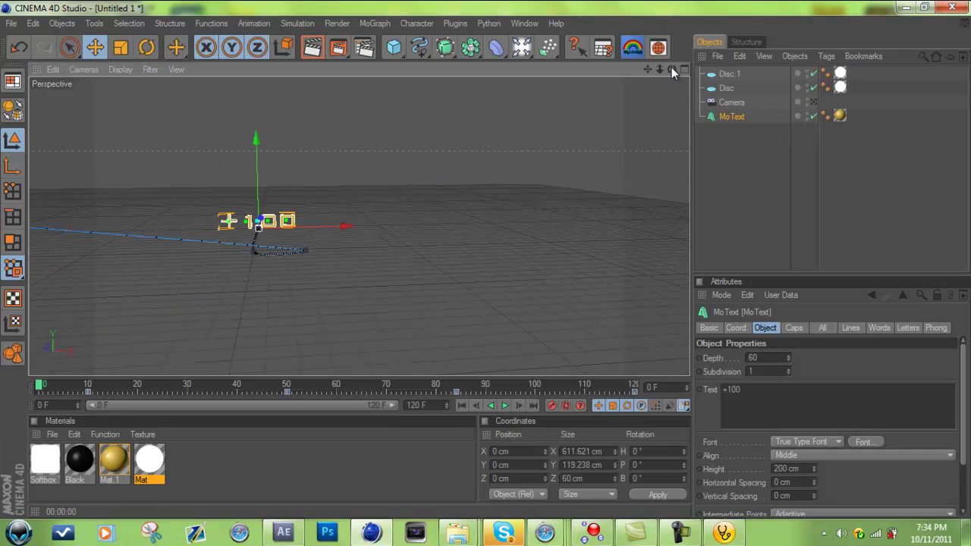
{"action": "left_click_drag", "start_coordinate": [671, 69], "coordinate": [735, 191]}
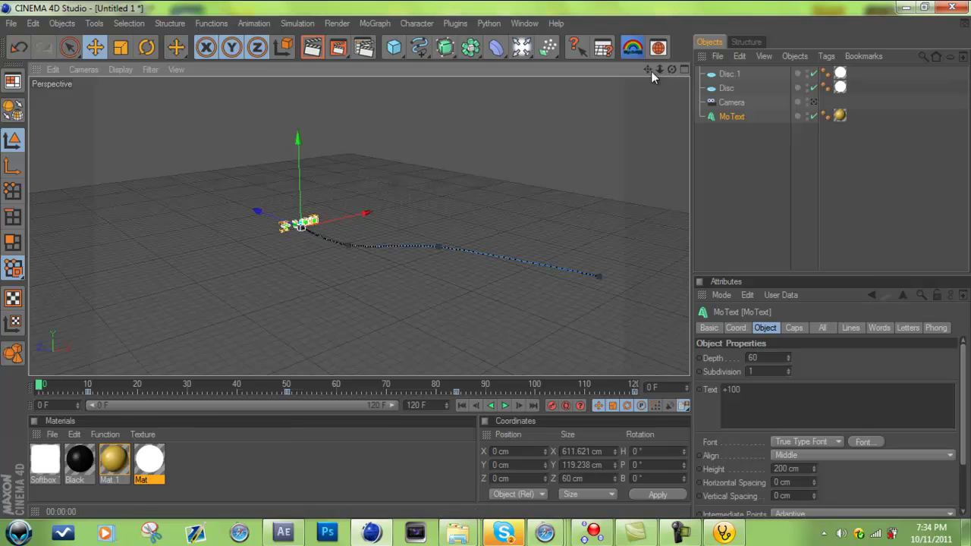
{"action": "left_click_drag", "start_coordinate": [650, 71], "coordinate": [348, 311]}
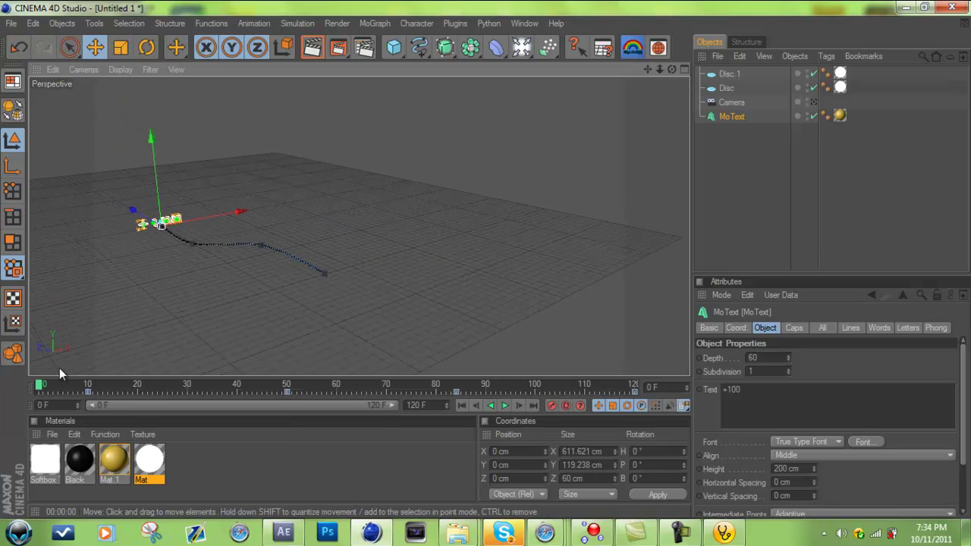
{"action": "left_click_drag", "start_coordinate": [40, 385], "coordinate": [637, 357]}
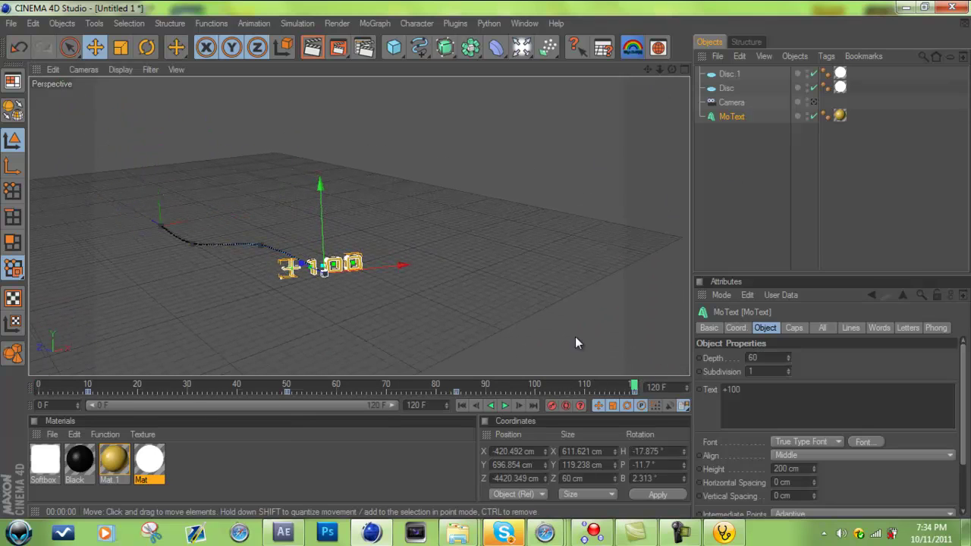
{"action": "scroll", "coordinate": [293, 281], "scroll_direction": "down", "scroll_amount": 3}
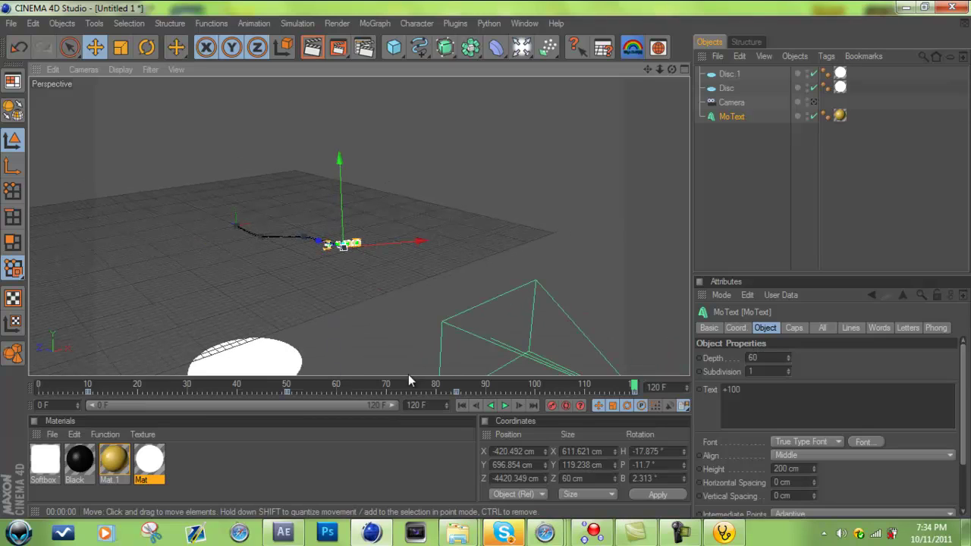
{"action": "left_click_drag", "start_coordinate": [330, 261], "coordinate": [422, 179]}
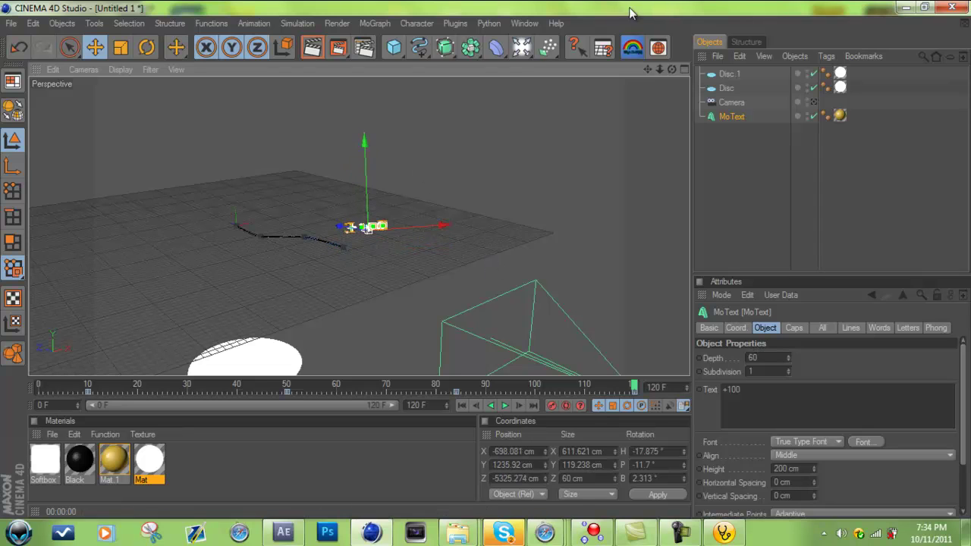
{"action": "left_click_drag", "start_coordinate": [486, 261], "coordinate": [440, 254], "text": "alt"}
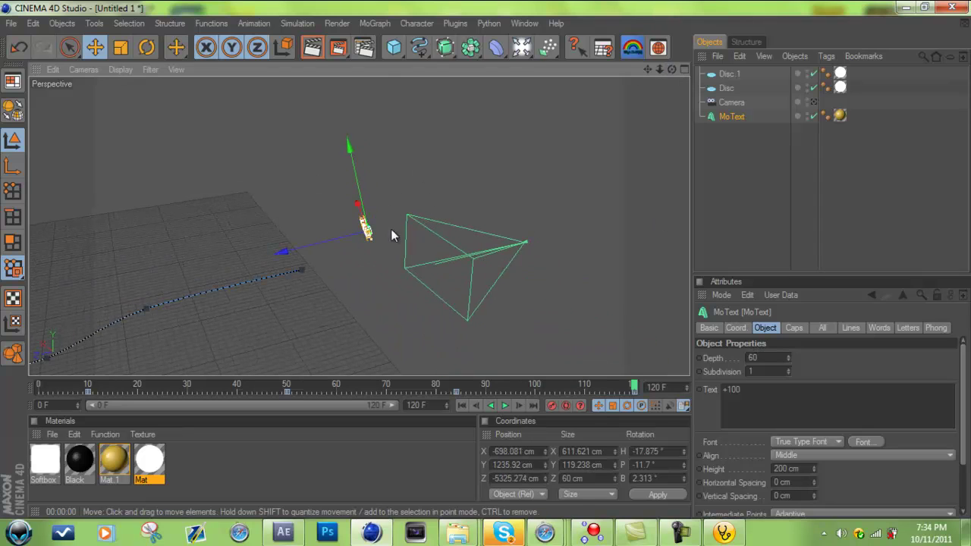
{"action": "left_click_drag", "start_coordinate": [333, 234], "coordinate": [531, 262]}
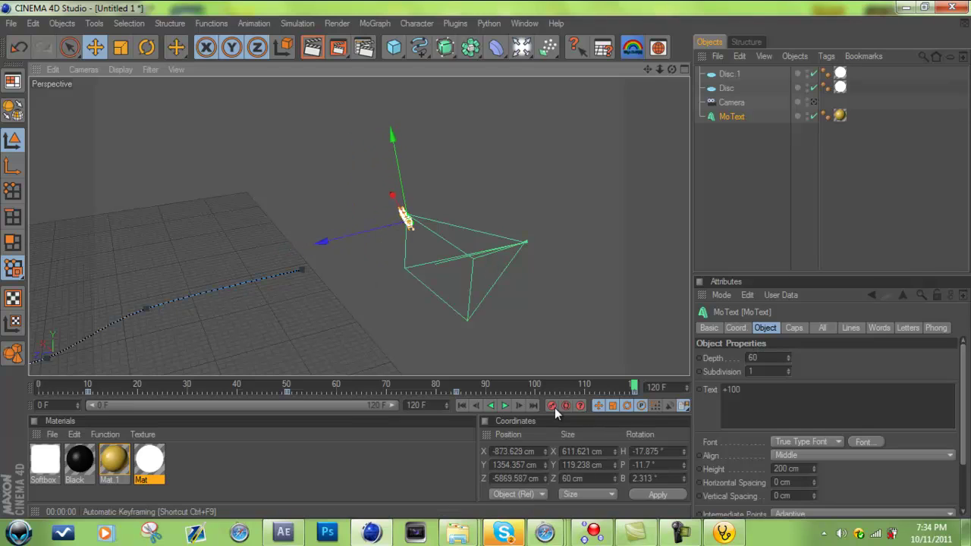
{"action": "left_click", "coordinate": [552, 406]}
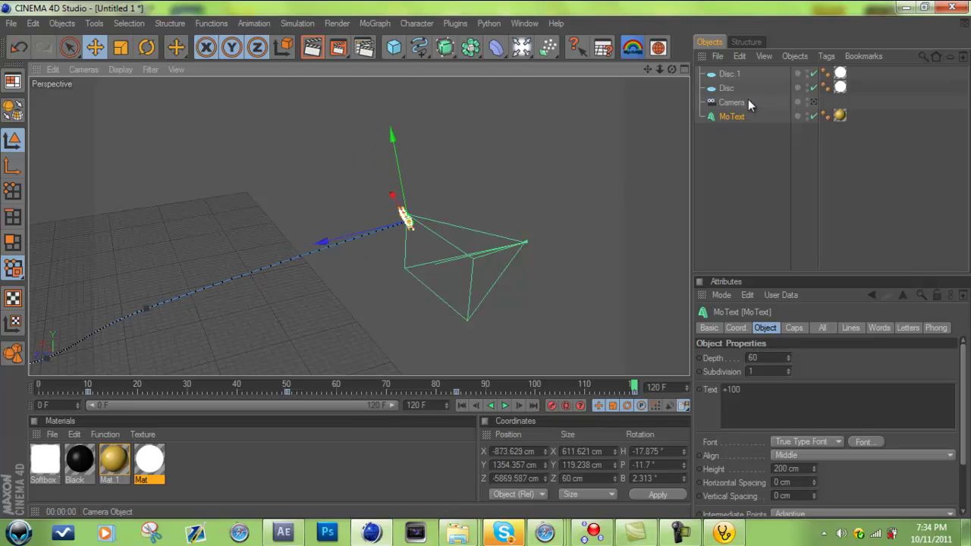
- Play and scrub the text's flight animation from frame 0 through the camera view
{"action": "left_click", "coordinate": [812, 104]}
{"action": "left_click", "coordinate": [812, 104]}
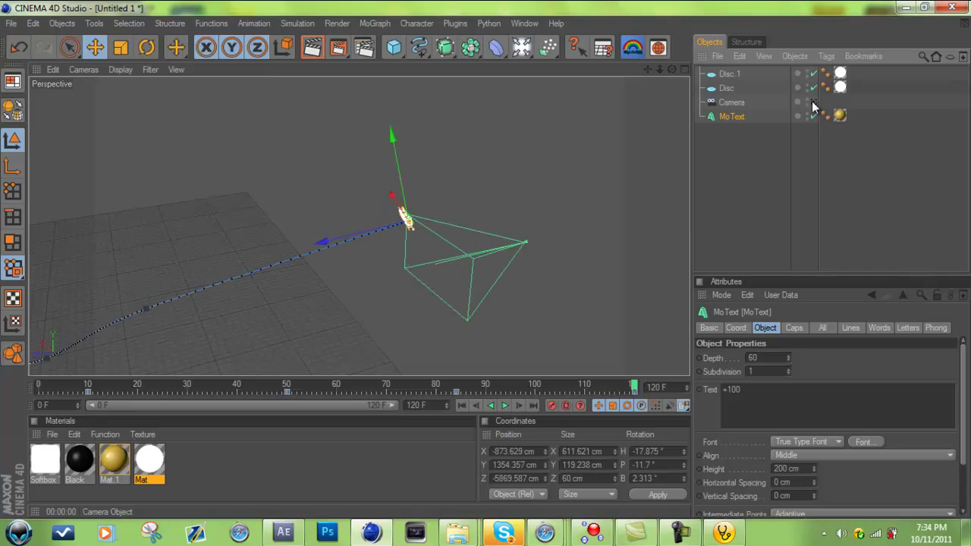
{"action": "left_click", "coordinate": [812, 104]}
{"action": "left_click", "coordinate": [462, 406]}
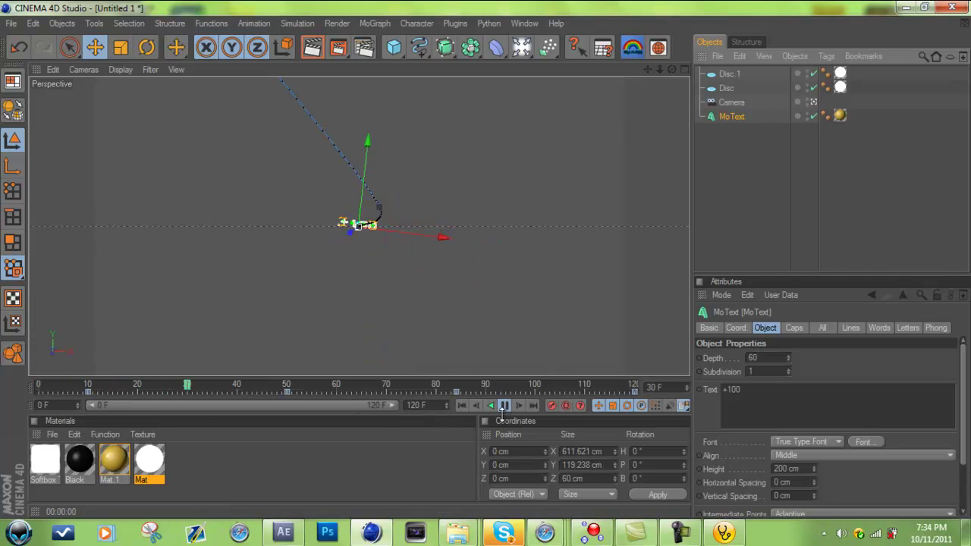
{"action": "key", "text": "F8"}
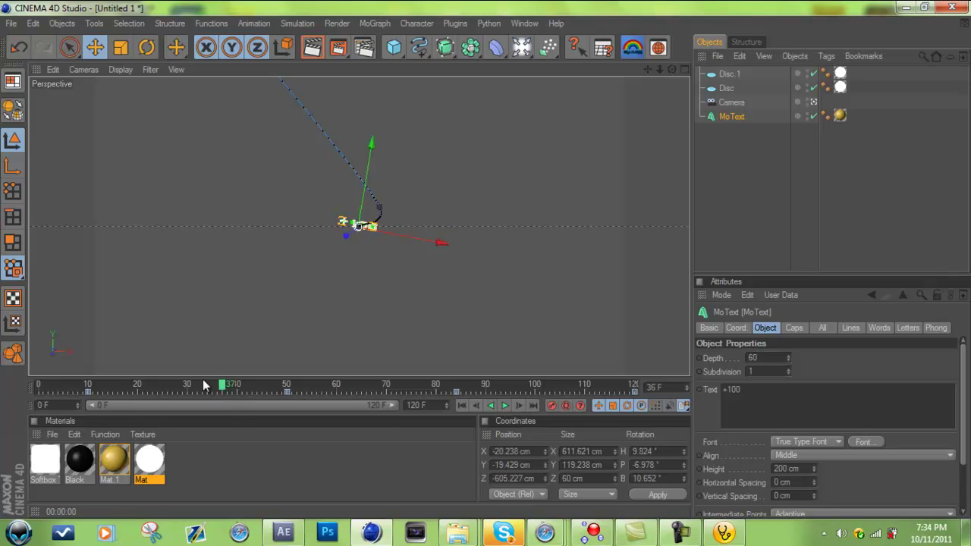
{"action": "left_click", "coordinate": [462, 406]}
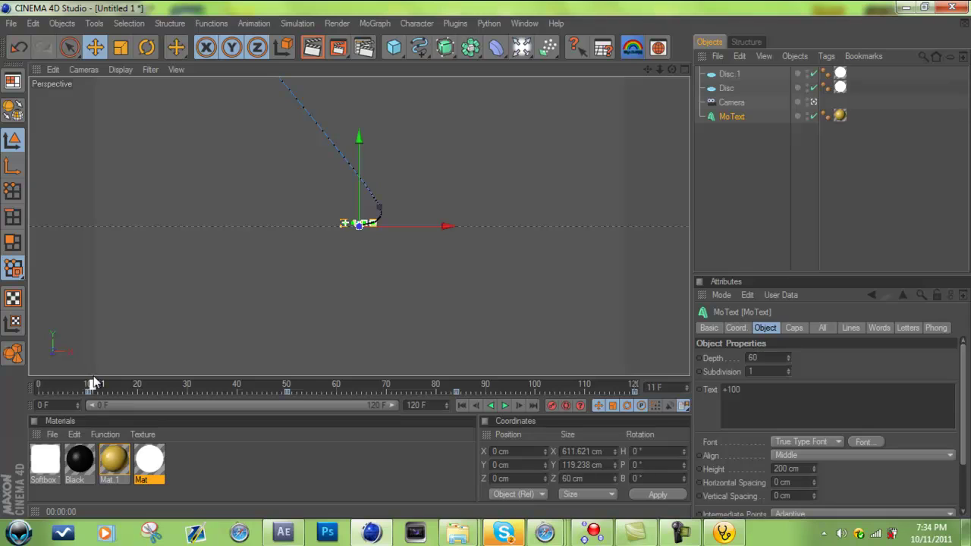
{"action": "left_click_drag", "start_coordinate": [93, 384], "coordinate": [49, 330]}
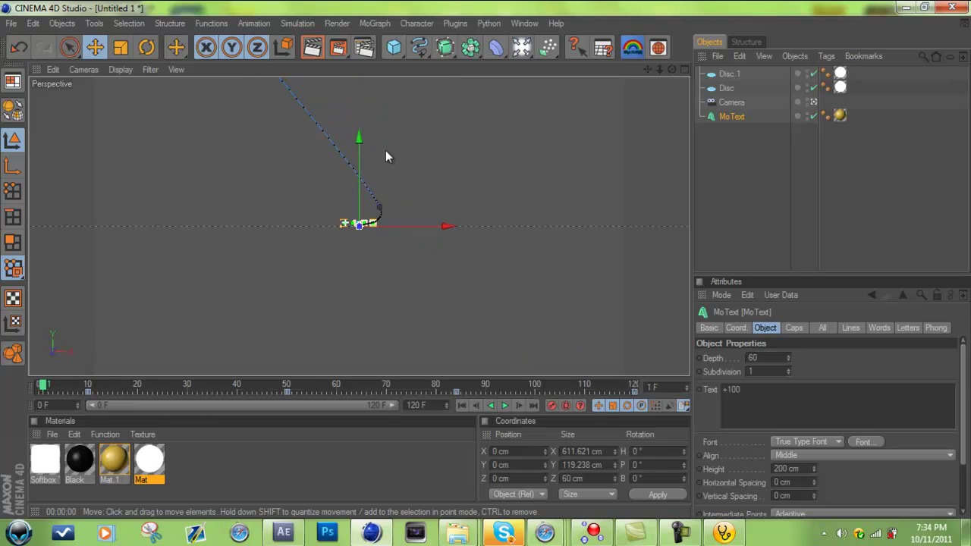
- Return to the editor view and reframe the +100 text straight-on
{"action": "left_click", "coordinate": [814, 103]}
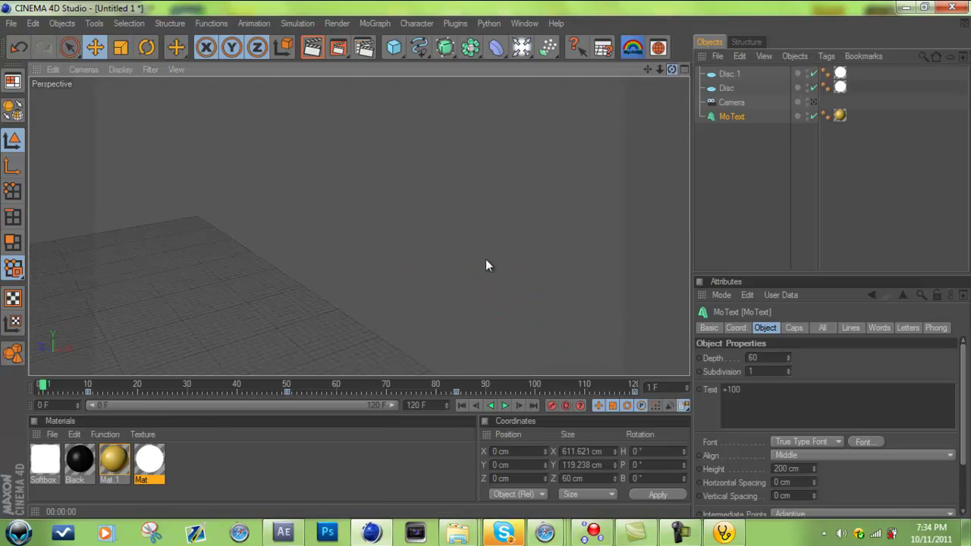
{"action": "left_click_drag", "start_coordinate": [646, 70], "coordinate": [518, 130]}
{"action": "left_click_drag", "start_coordinate": [646, 69], "coordinate": [492, 267]}
{"action": "scroll", "coordinate": [486, 258], "scroll_direction": "up", "scroll_amount": 2}
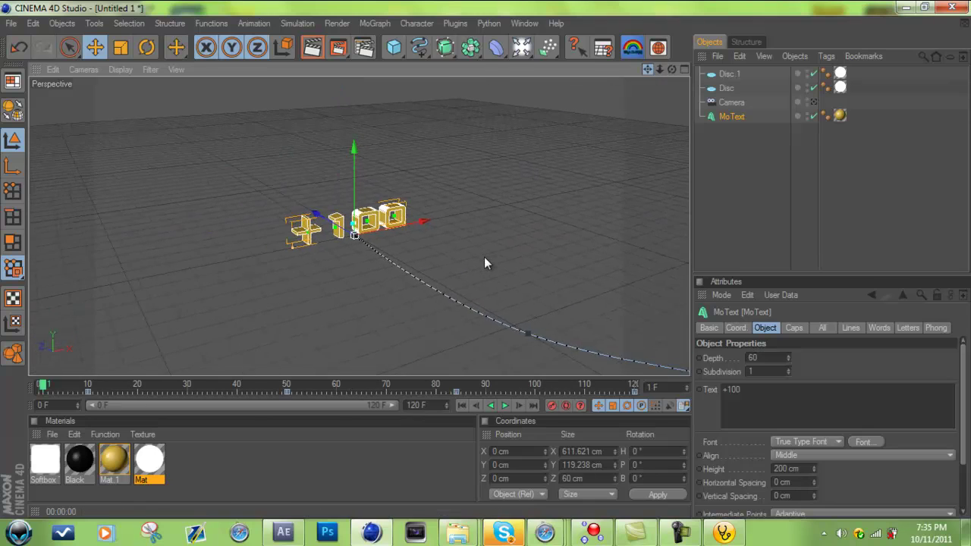
{"action": "scroll", "coordinate": [505, 134], "scroll_direction": "up", "scroll_amount": 3}
{"action": "left_click_drag", "start_coordinate": [672, 70], "coordinate": [485, 260]}
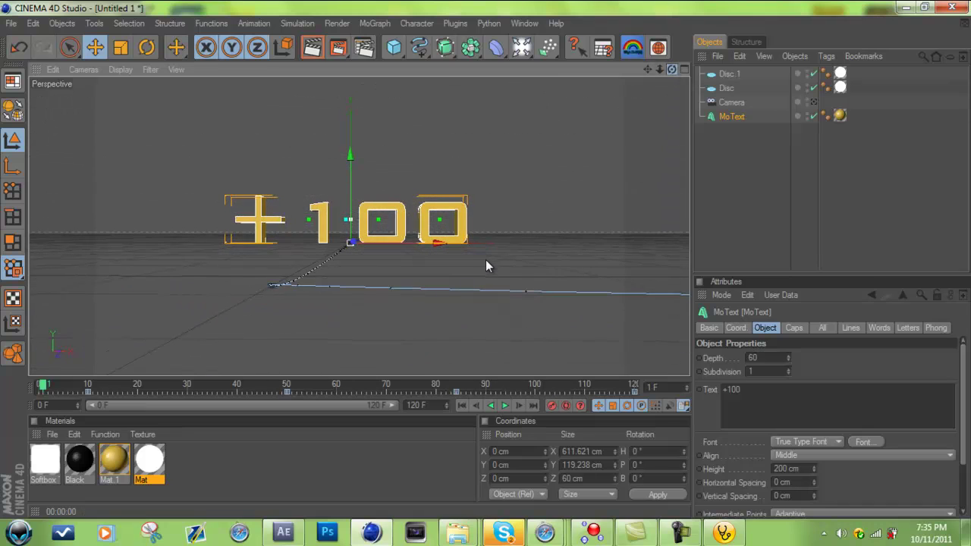
- Check the MoText Caps settings, then lower Horizontal Spacing to -27 cm
{"action": "left_click", "coordinate": [794, 327]}
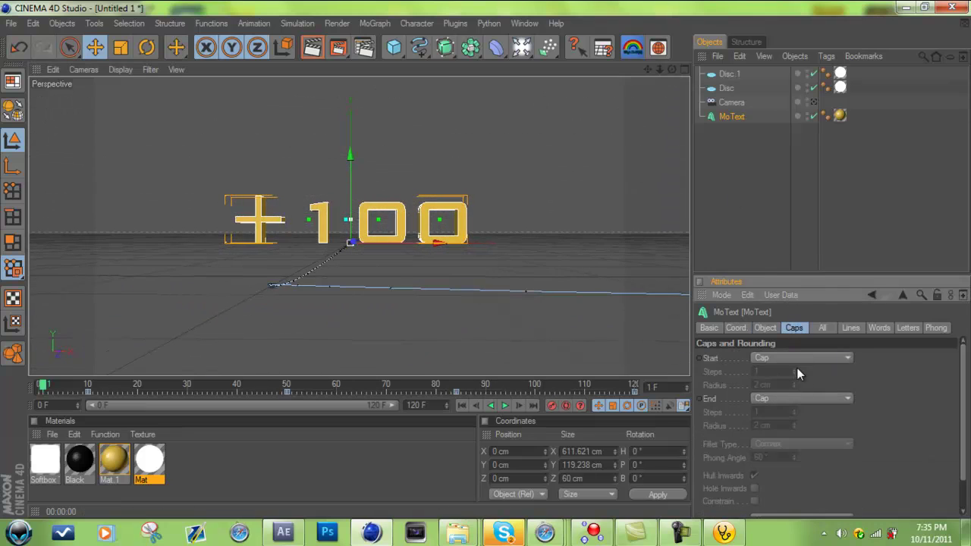
{"action": "left_click", "coordinate": [766, 328]}
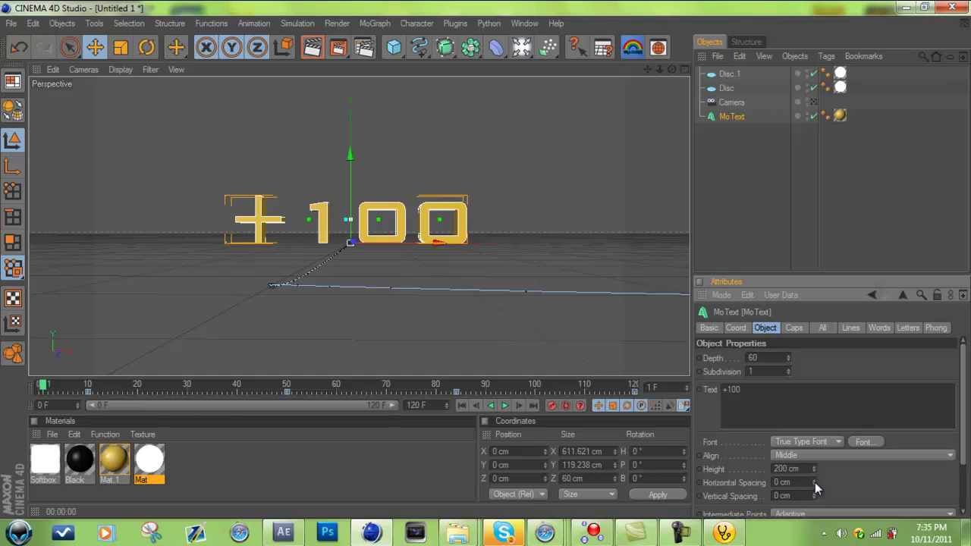
{"action": "left_click_drag", "start_coordinate": [815, 483], "coordinate": [815, 482]}
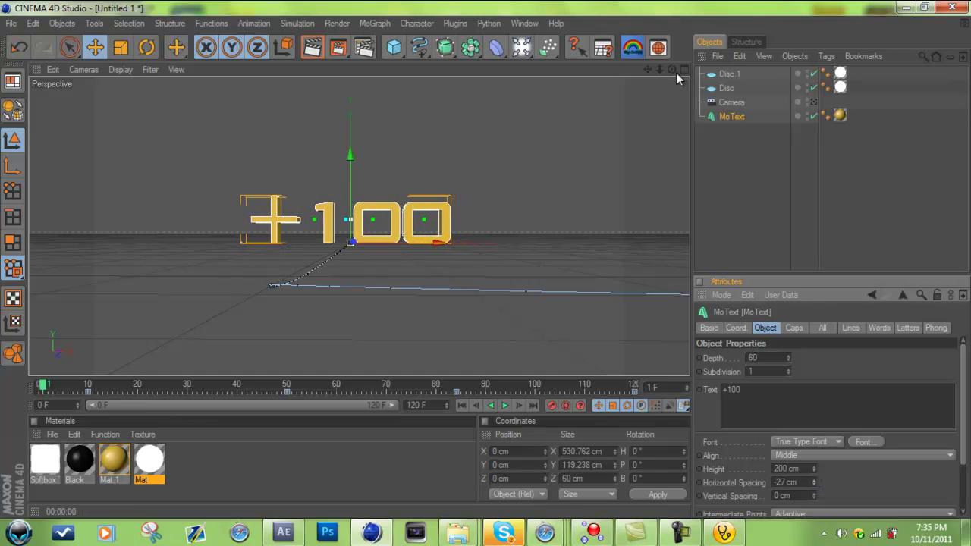
{"action": "left_click_drag", "start_coordinate": [675, 73], "coordinate": [411, 223]}
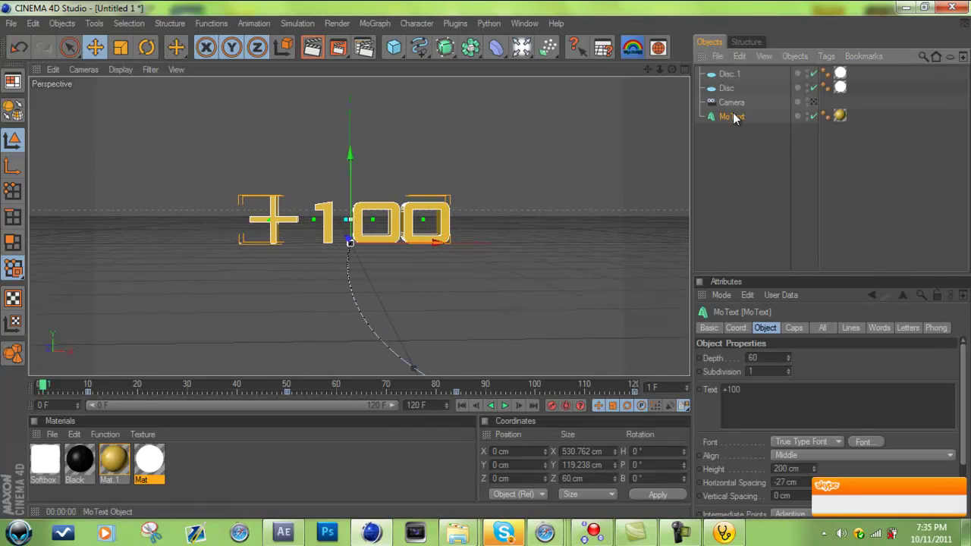
- Convert the MoText to editable letters and slide the 1 and + characters right, closer together
{"action": "key", "text": "c"}
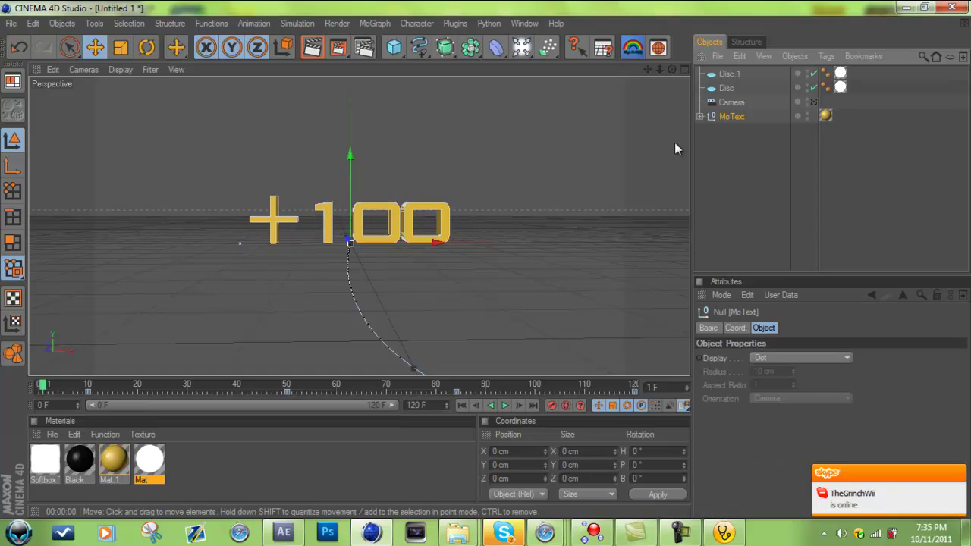
{"action": "left_click", "coordinate": [334, 228]}
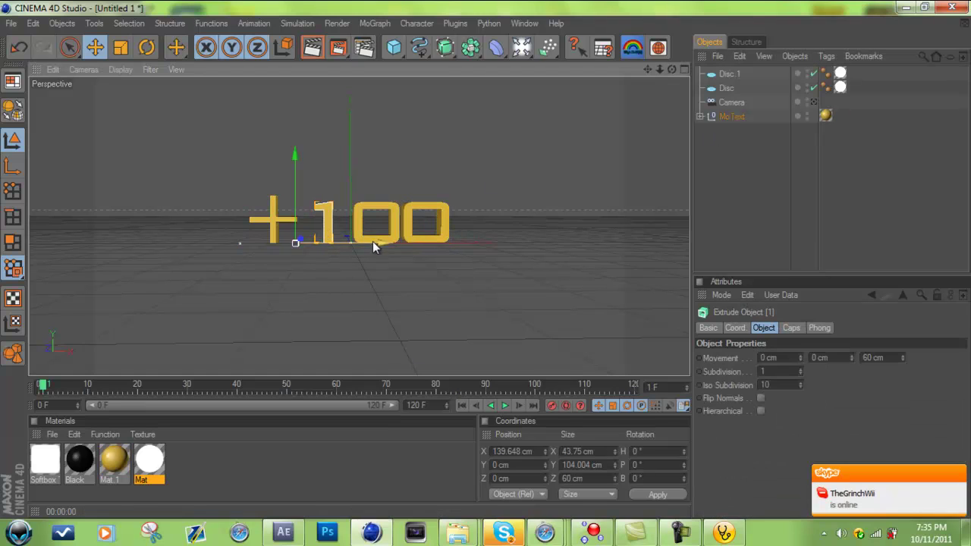
{"action": "left_click_drag", "start_coordinate": [373, 243], "coordinate": [487, 261]}
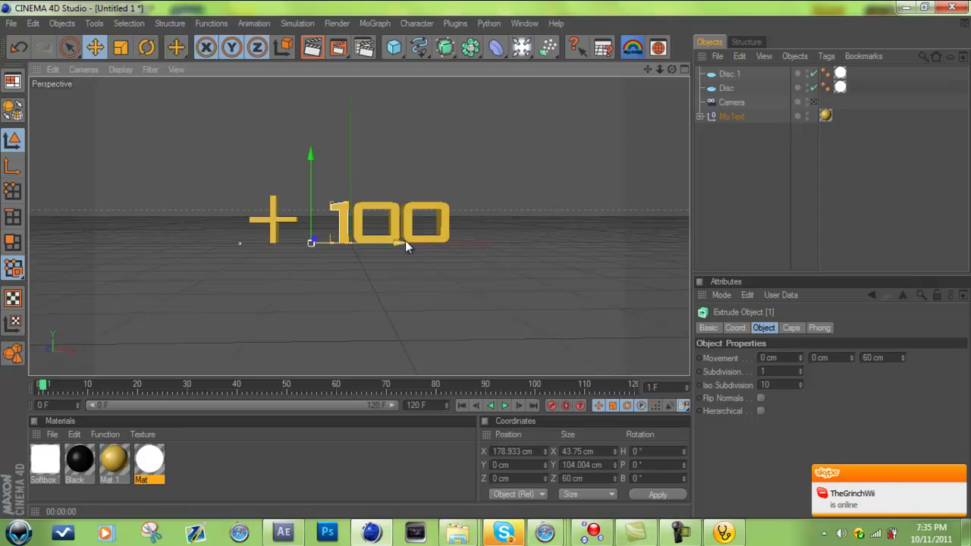
{"action": "left_click", "coordinate": [276, 217]}
{"action": "left_click_drag", "start_coordinate": [316, 245], "coordinate": [486, 258]}
{"action": "left_click_drag", "start_coordinate": [672, 69], "coordinate": [485, 265]}
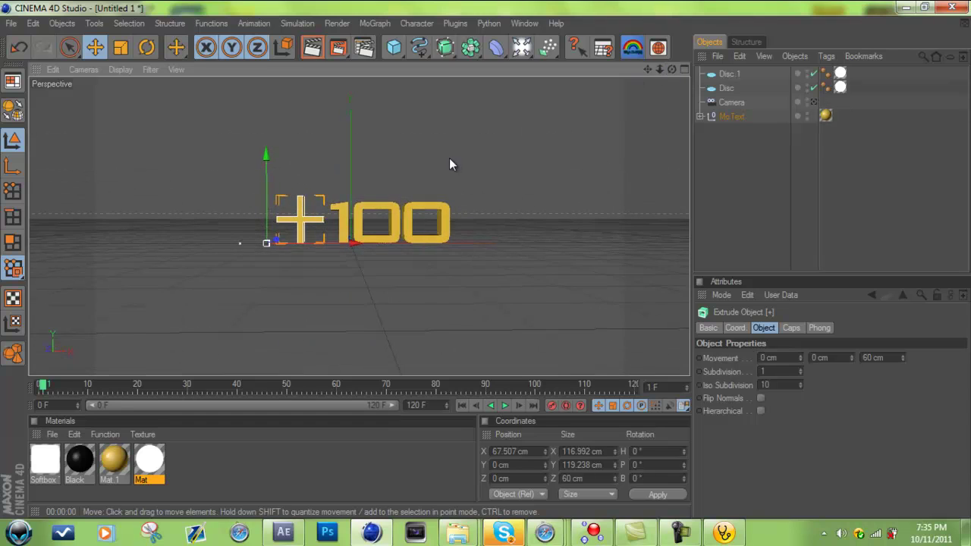
- Dismiss the font search window and view the scene through the camera
{"action": "scroll", "coordinate": [449, 160], "scroll_direction": "down", "scroll_amount": 3}
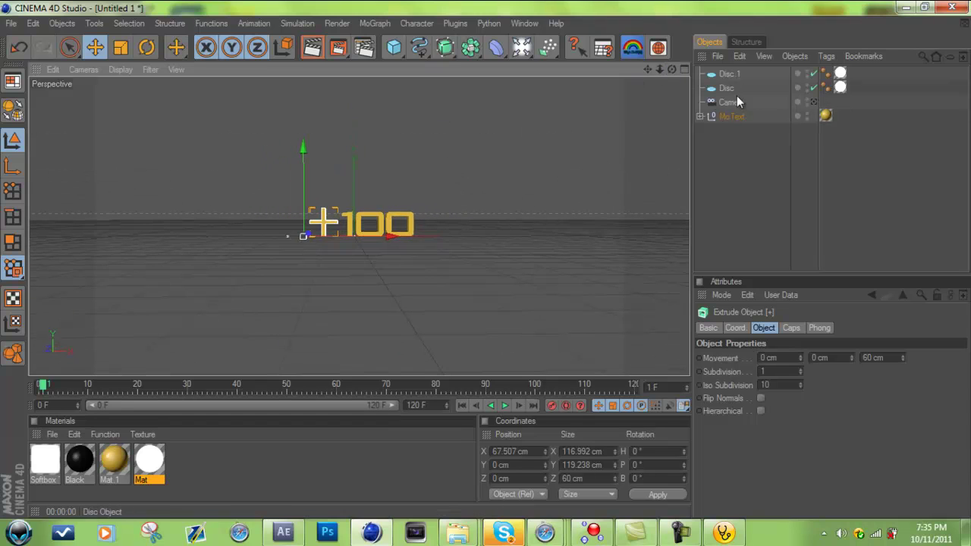
{"action": "left_click", "coordinate": [770, 331]}
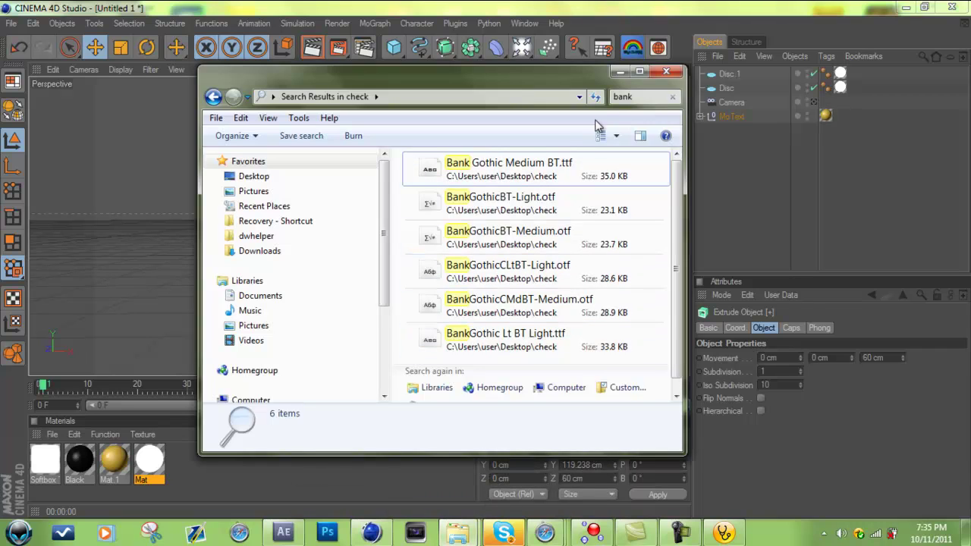
{"action": "left_click", "coordinate": [619, 73]}
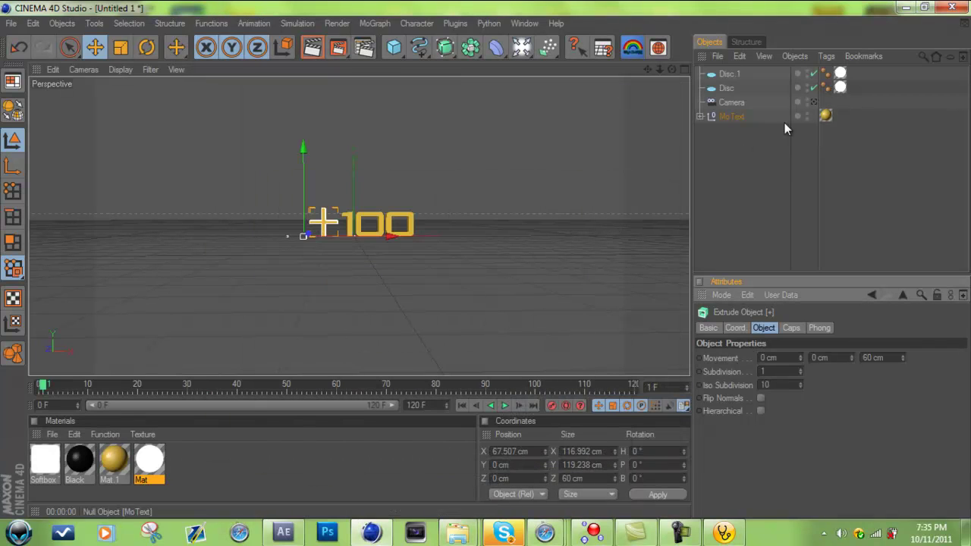
{"action": "left_click", "coordinate": [813, 102]}
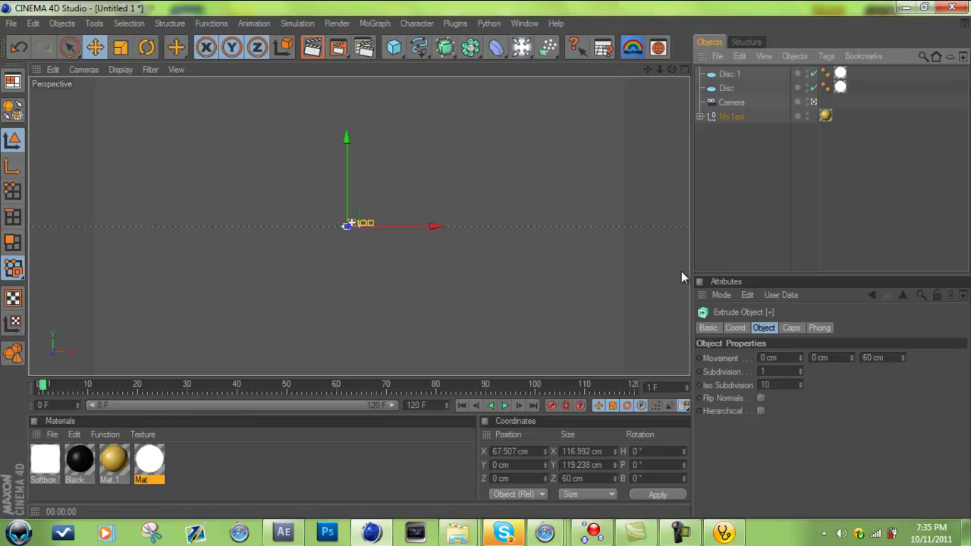
- Play the animation to frame 96, then leave camera view and tilt down onto the floor grid
{"action": "left_click", "coordinate": [504, 404]}
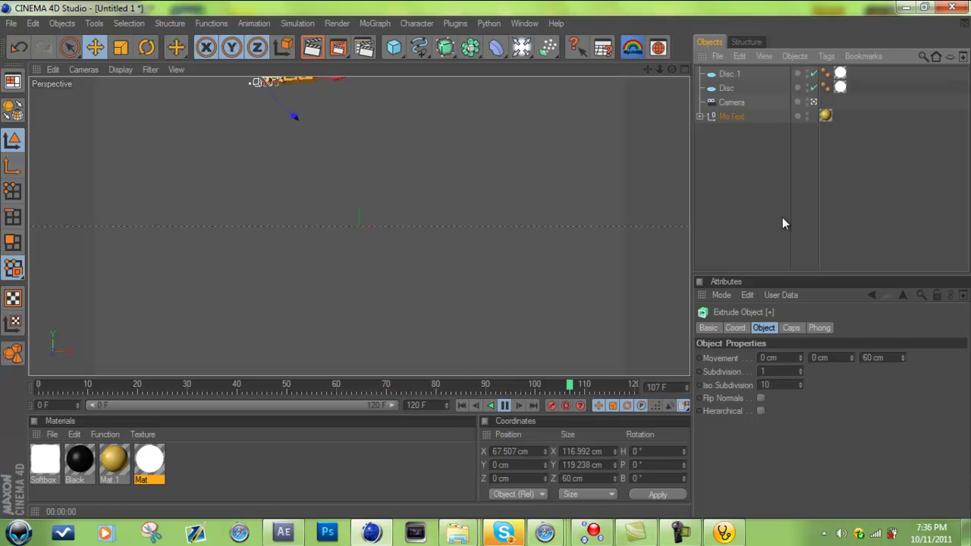
{"action": "left_click", "coordinate": [506, 406]}
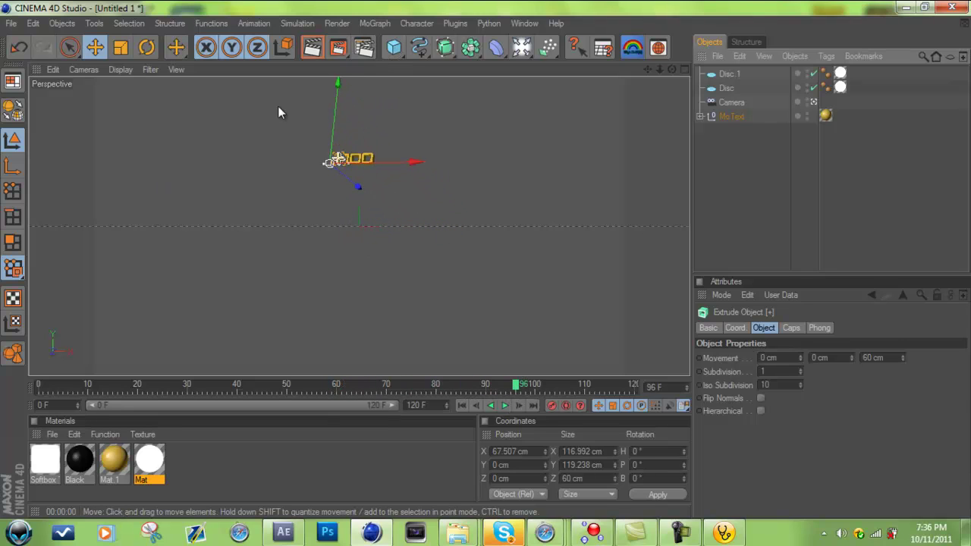
{"action": "left_click", "coordinate": [813, 102]}
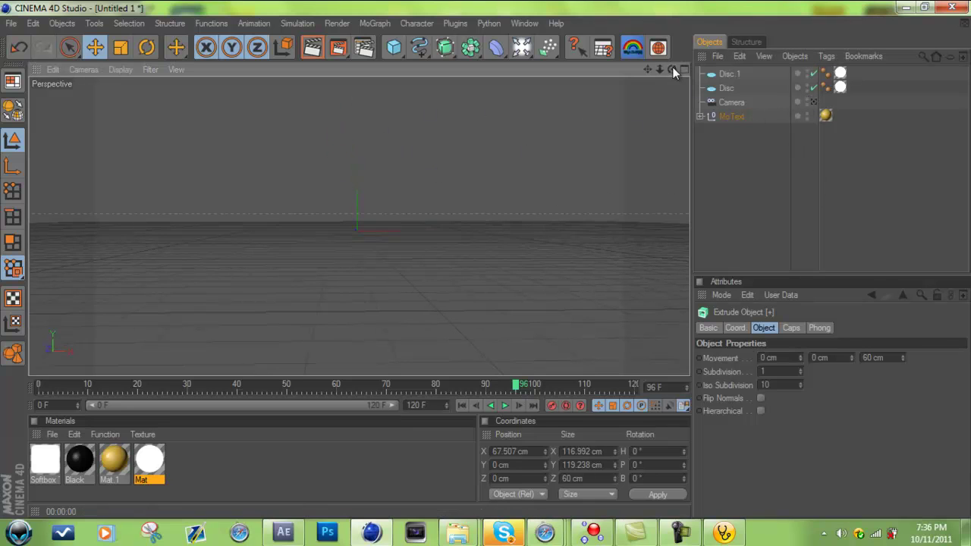
{"action": "left_click_drag", "start_coordinate": [672, 69], "coordinate": [511, 244]}
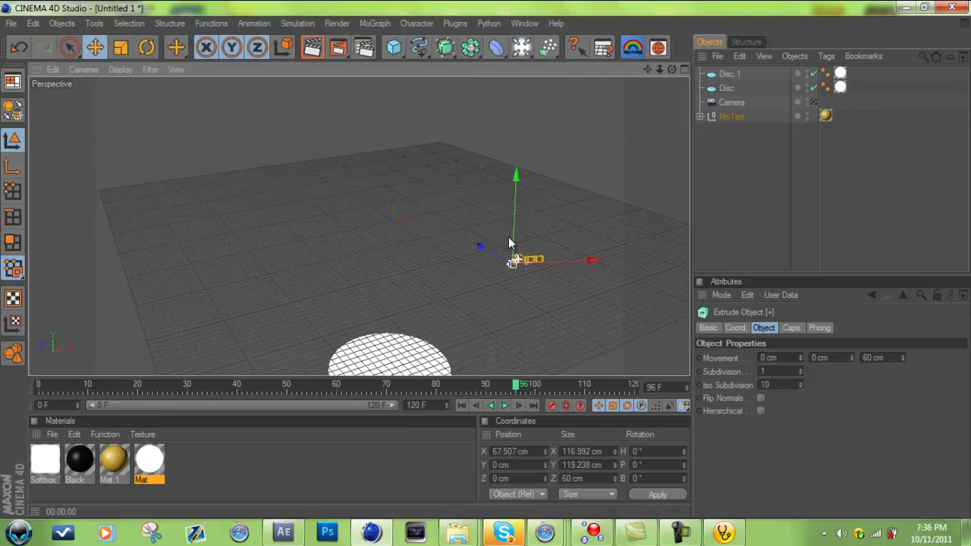
{"action": "left_click", "coordinate": [730, 74]}
{"action": "left_click", "coordinate": [727, 89]}
{"action": "scroll", "coordinate": [378, 120], "scroll_direction": "down", "scroll_amount": 2}
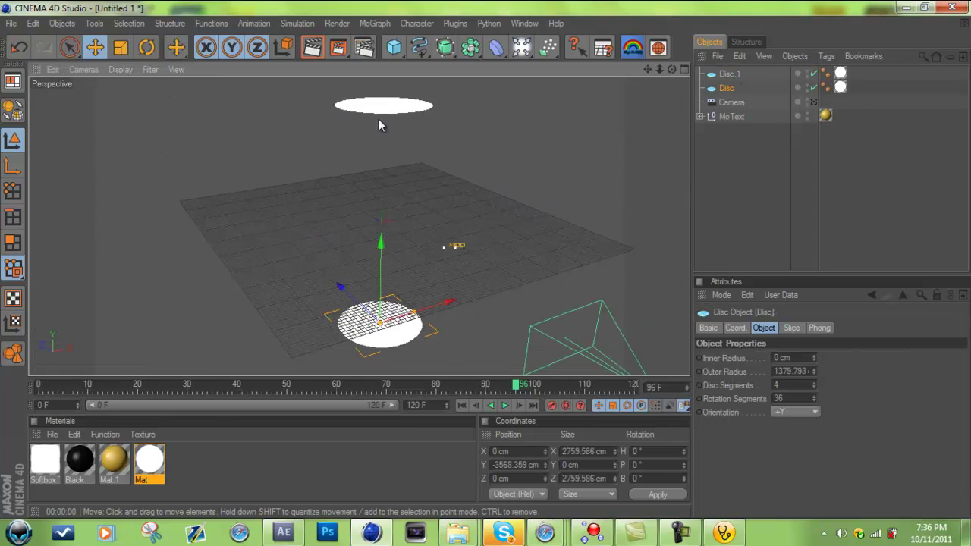
{"action": "double_click", "coordinate": [150, 459]}
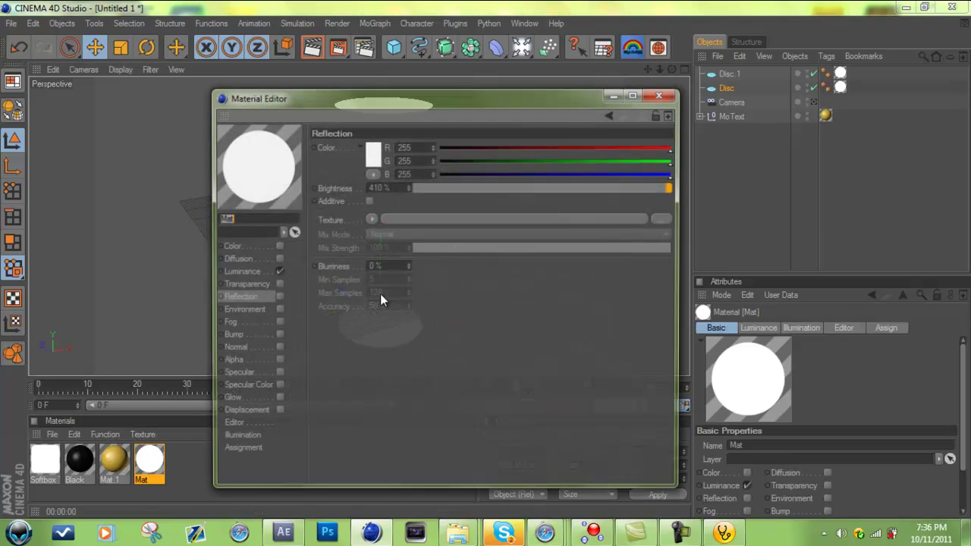
{"action": "left_click", "coordinate": [262, 271]}
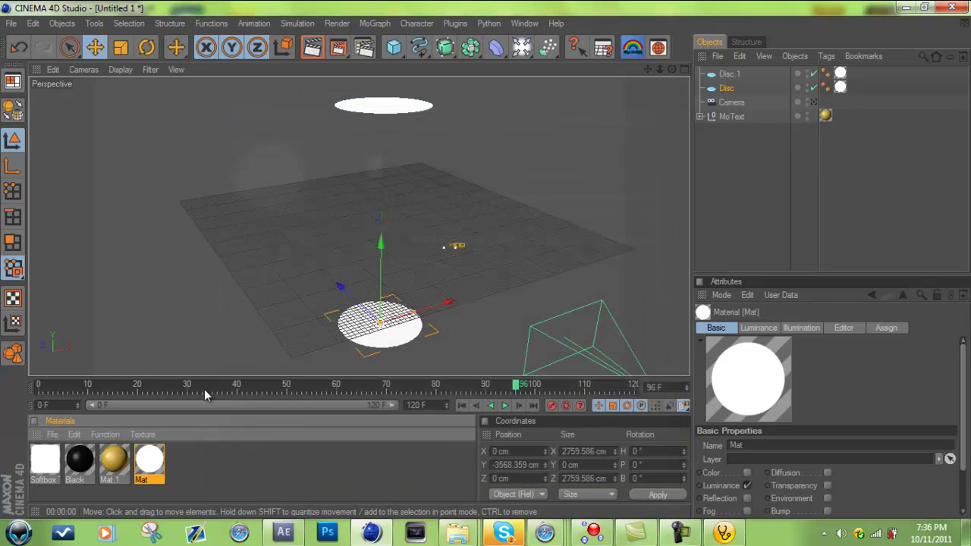
{"action": "left_click", "coordinate": [662, 92]}
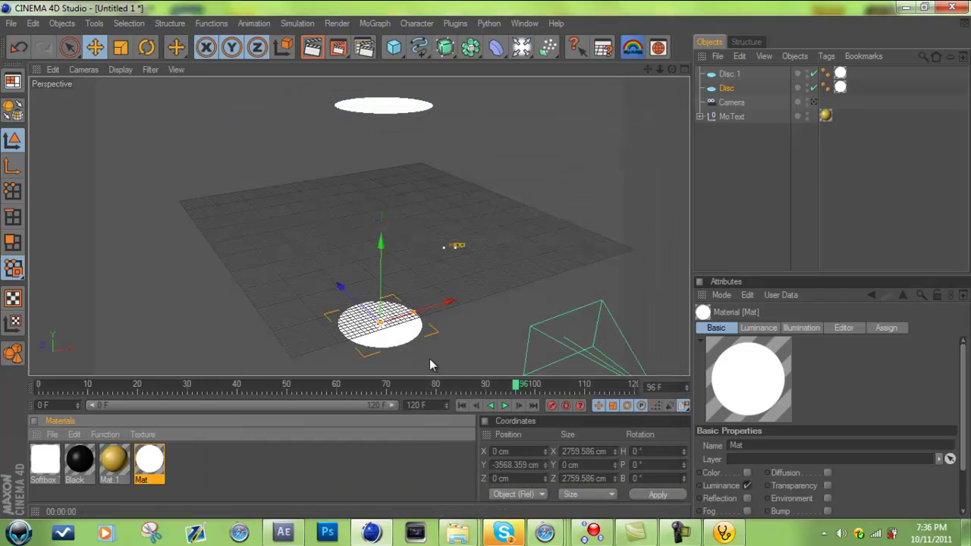
- In Render Settings > Save, point the Tut PNG output to the Desktop Tut folder
{"action": "left_click", "coordinate": [364, 47]}
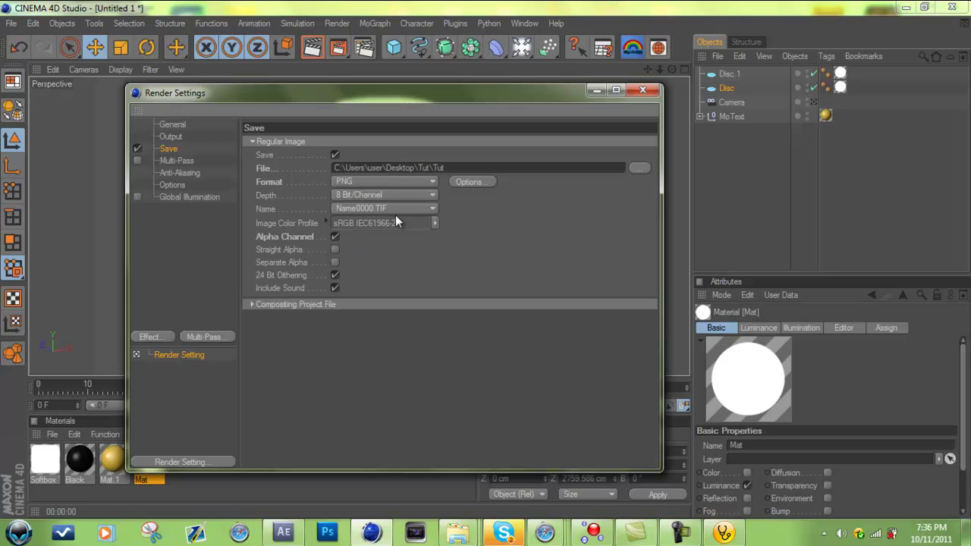
{"action": "left_click", "coordinate": [640, 170]}
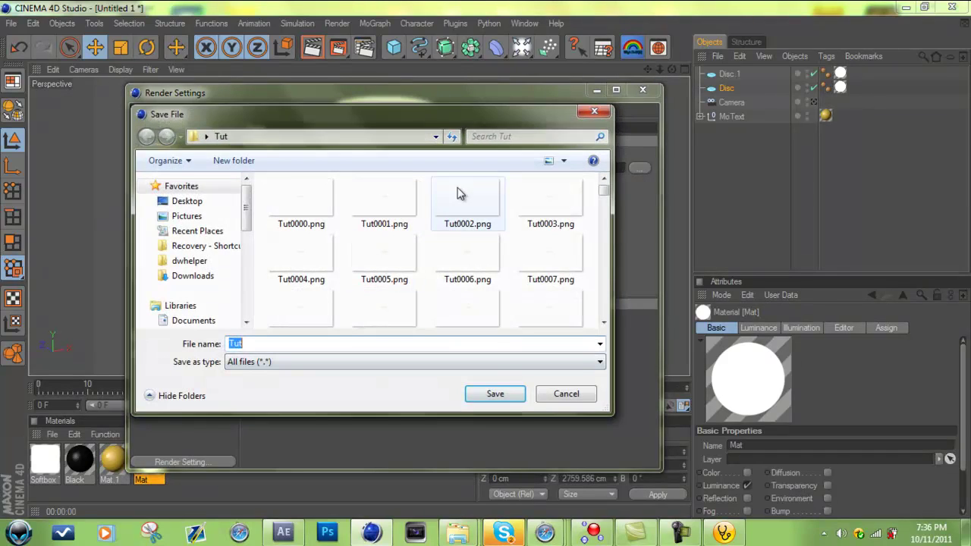
{"action": "left_click", "coordinate": [207, 204]}
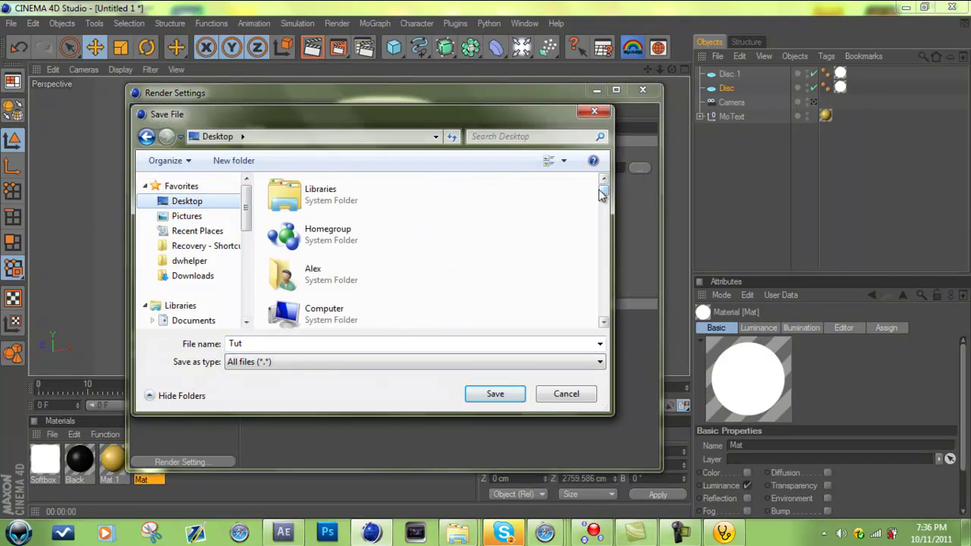
{"action": "left_click_drag", "start_coordinate": [605, 190], "coordinate": [606, 241]}
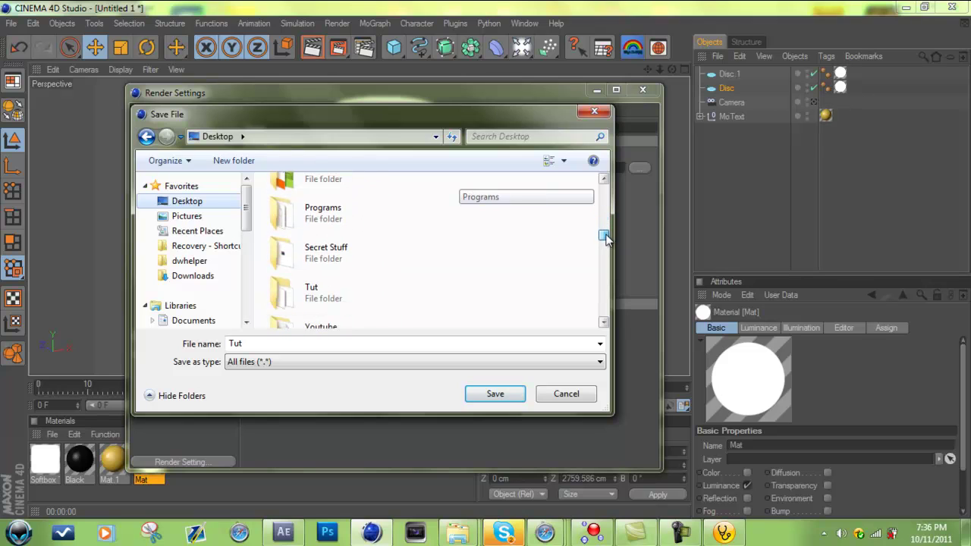
{"action": "double_click", "coordinate": [336, 298]}
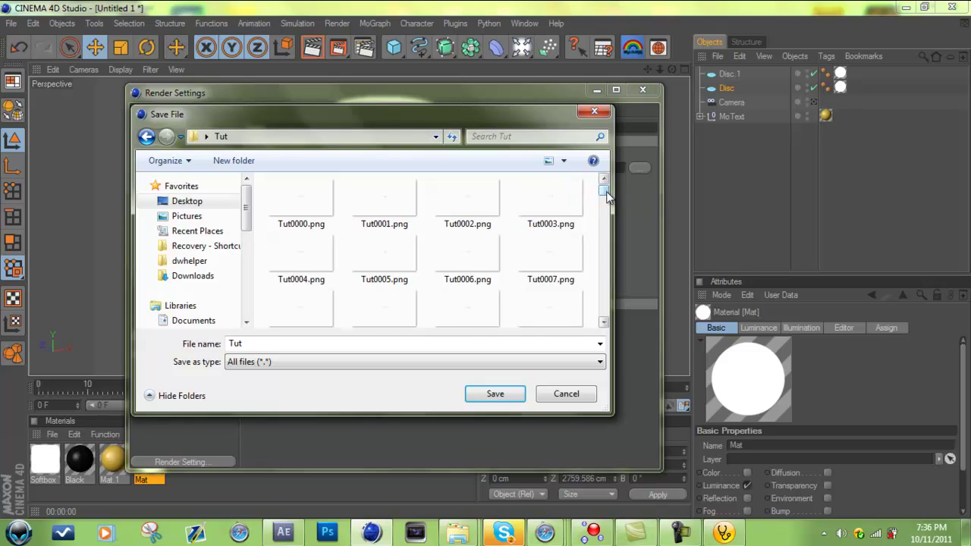
{"action": "left_click_drag", "start_coordinate": [607, 196], "coordinate": [351, 299]}
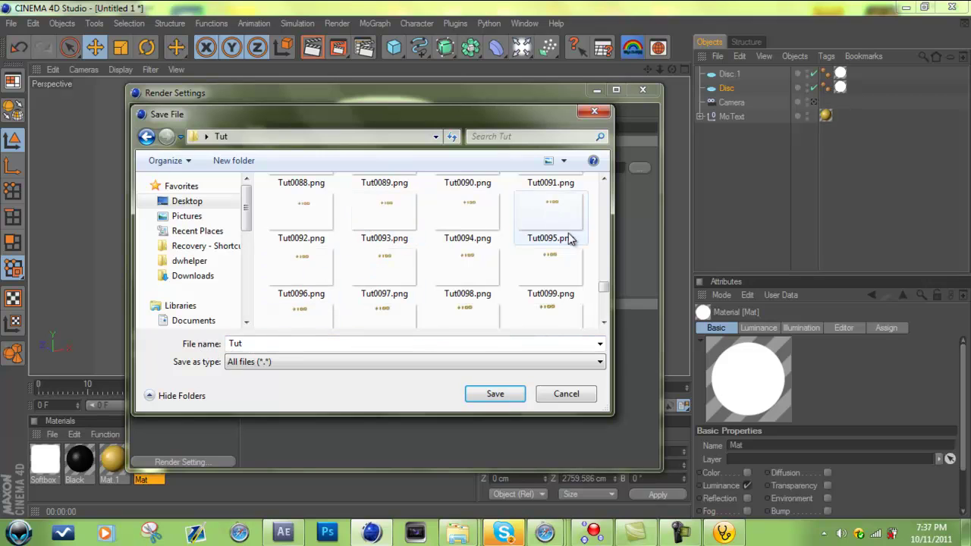
{"action": "mouse_move", "coordinate": [607, 286]}
{"action": "left_mouse_down"}
{"action": "mouse_move", "coordinate": [613, 185]}
{"action": "mouse_move", "coordinate": [621, 241]}
{"action": "mouse_move", "coordinate": [605, 310]}
{"action": "mouse_move", "coordinate": [605, 287]}
{"action": "left_mouse_up"}
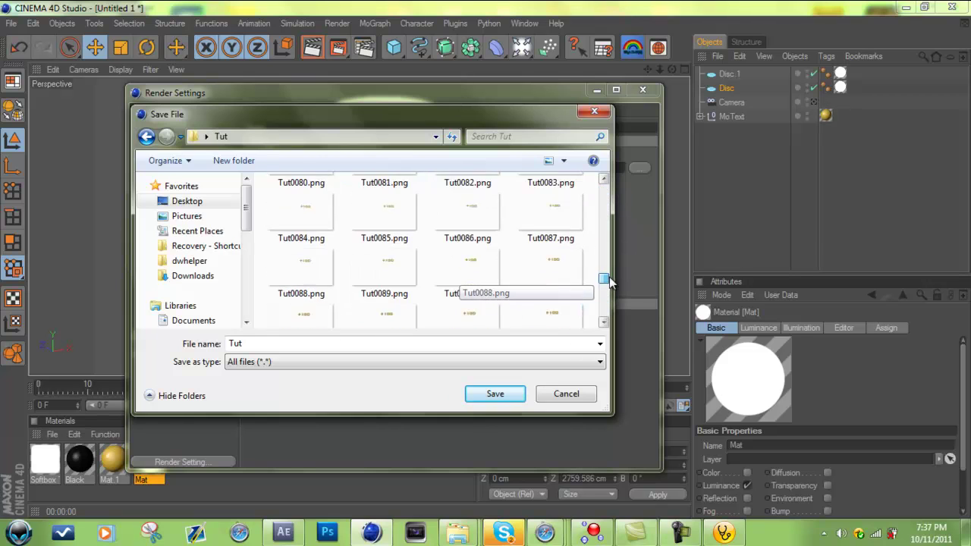
{"action": "left_click", "coordinate": [595, 114]}
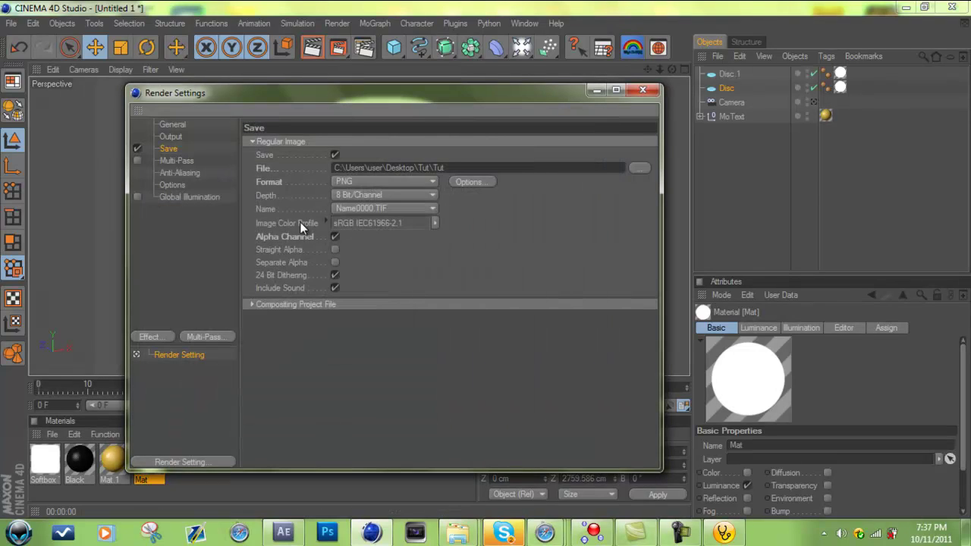
- Confirm 1280×720 output for frames 0–120 and delete the Global Illumination render effect
{"action": "left_click", "coordinate": [171, 138]}
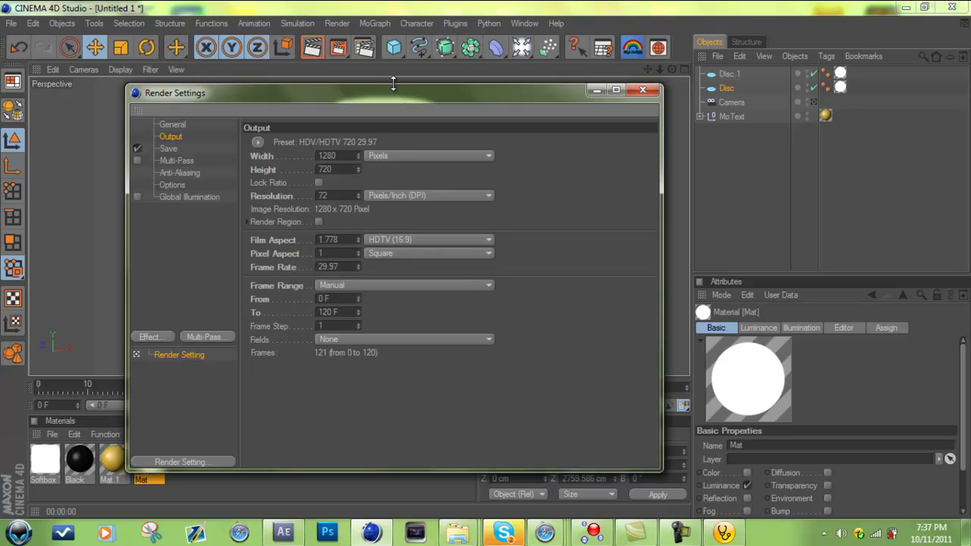
{"action": "left_click_drag", "start_coordinate": [393, 85], "coordinate": [443, 95]}
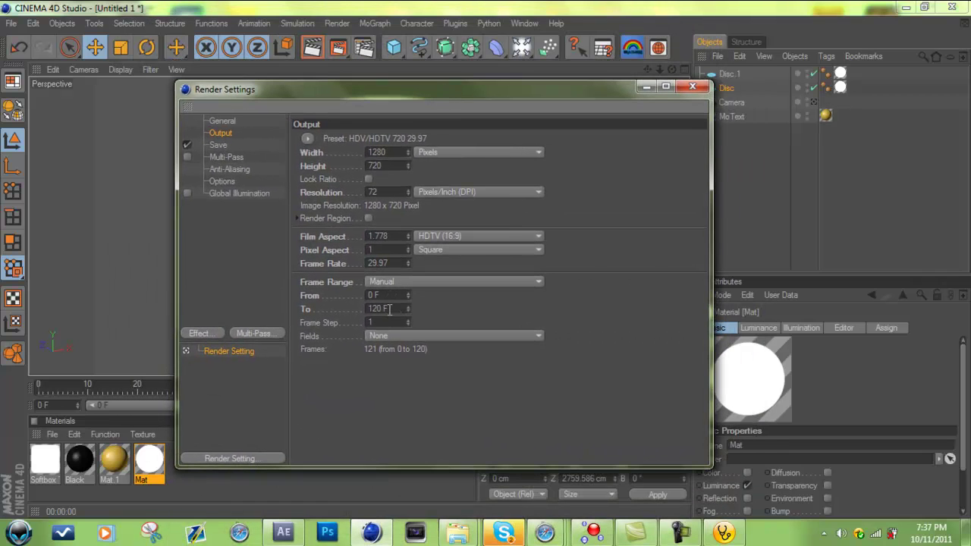
{"action": "left_click", "coordinate": [218, 194]}
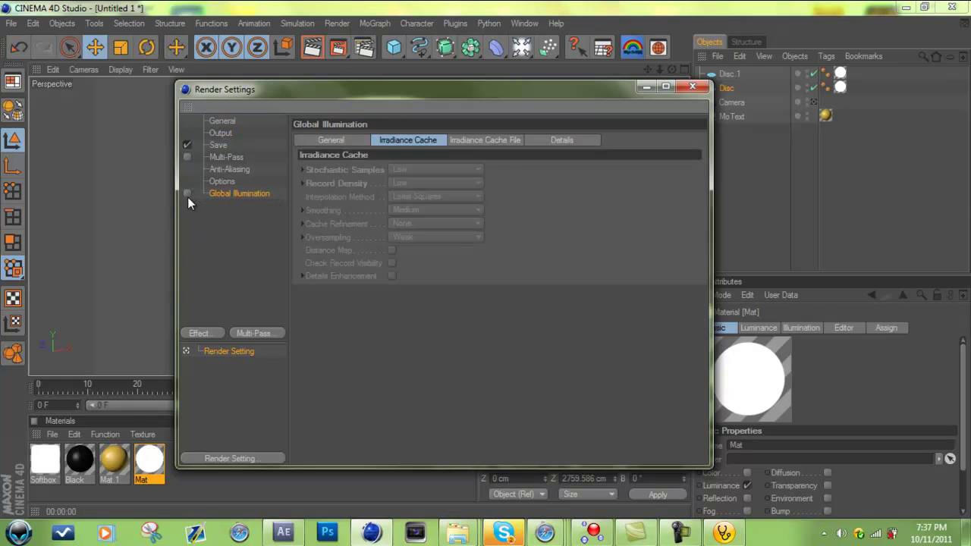
{"action": "key", "text": "Delete"}
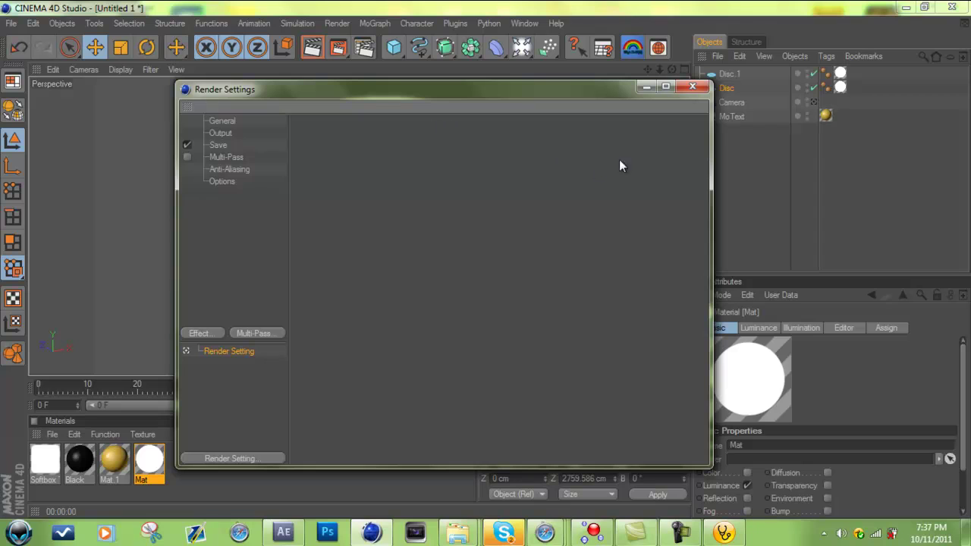
{"action": "left_click", "coordinate": [693, 88]}
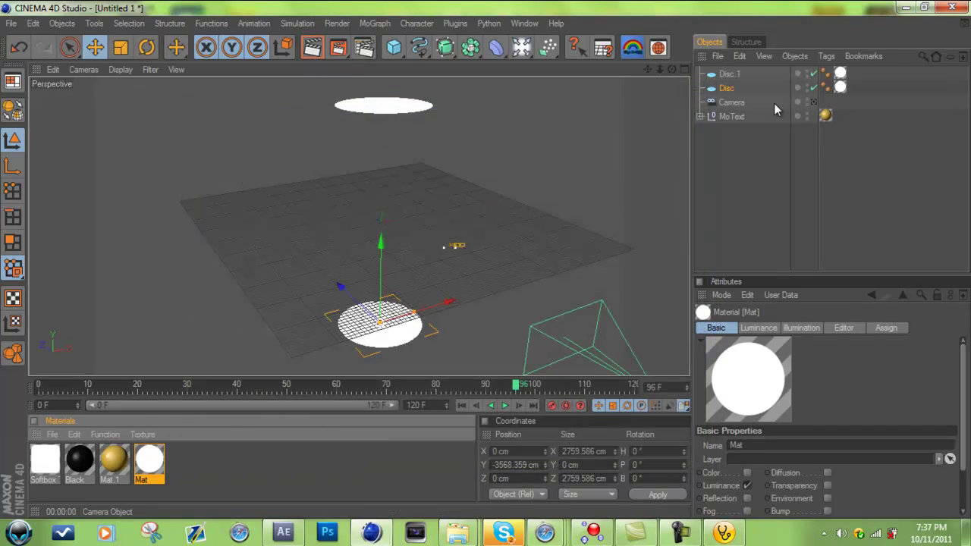
- Render from the camera at frame 0 to the Picture Viewer, overwriting the existing Tut PNGs
{"action": "left_click", "coordinate": [814, 103]}
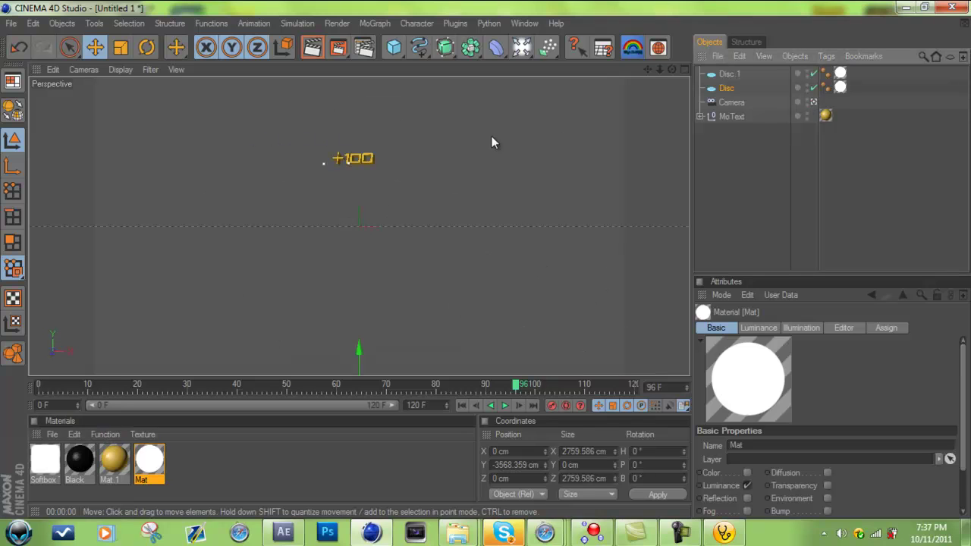
{"action": "left_click", "coordinate": [462, 405]}
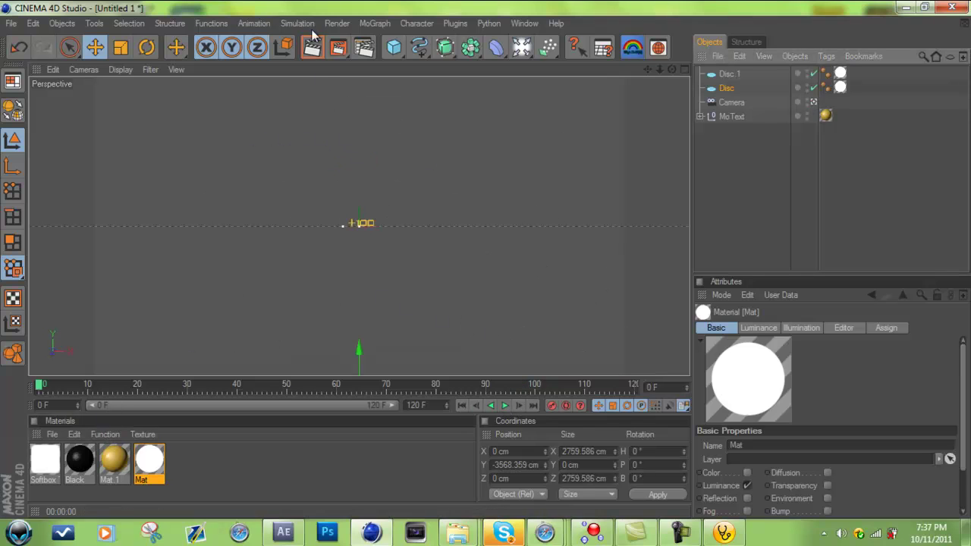
{"action": "left_click", "coordinate": [338, 47]}
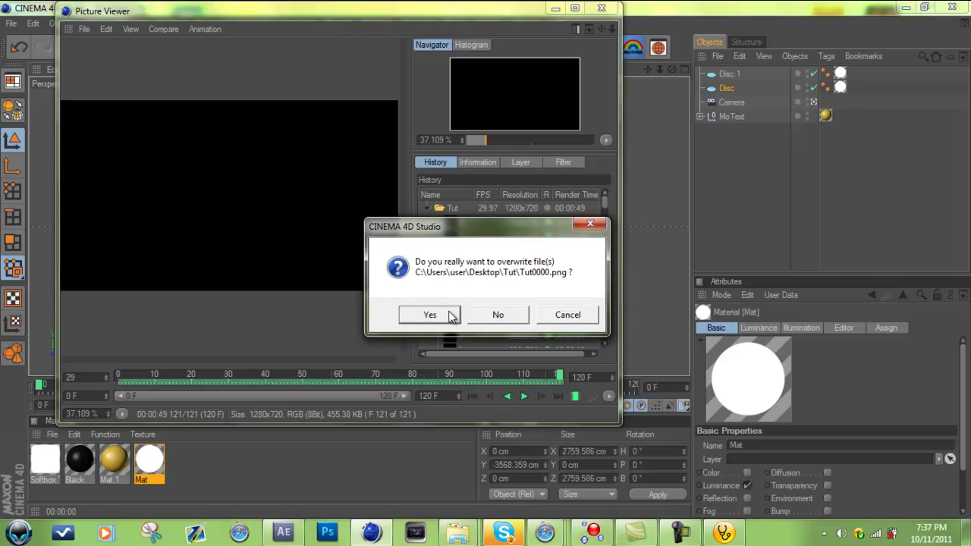
{"action": "left_click", "coordinate": [451, 316]}
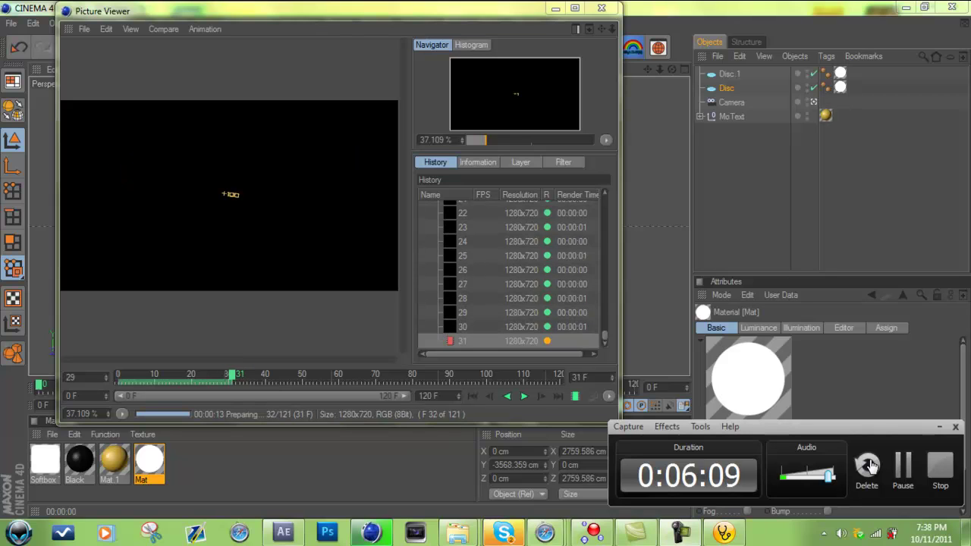
- After all 121 frames finish, minimize the Picture Viewer and Cinema 4D
{"action": "left_click", "coordinate": [903, 465]}
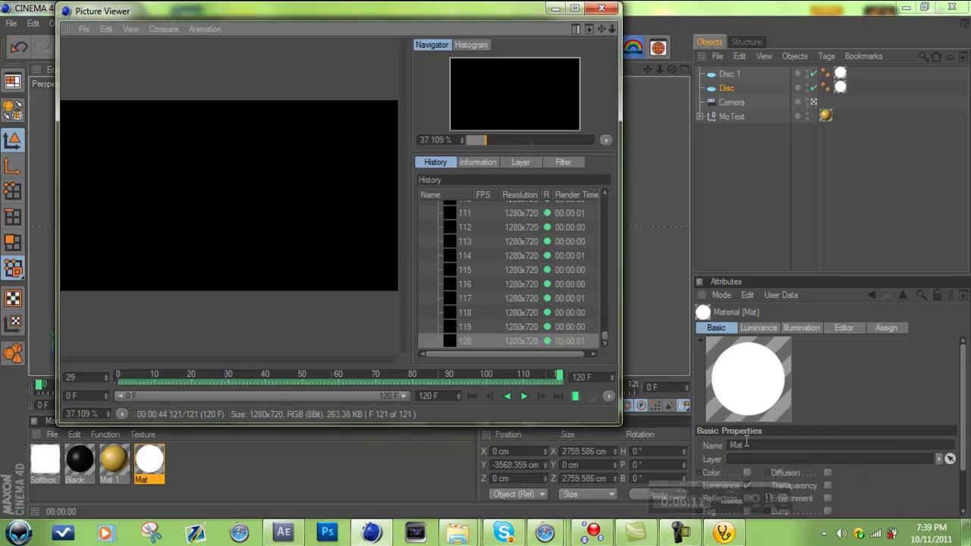
{"action": "left_click", "coordinate": [665, 533]}
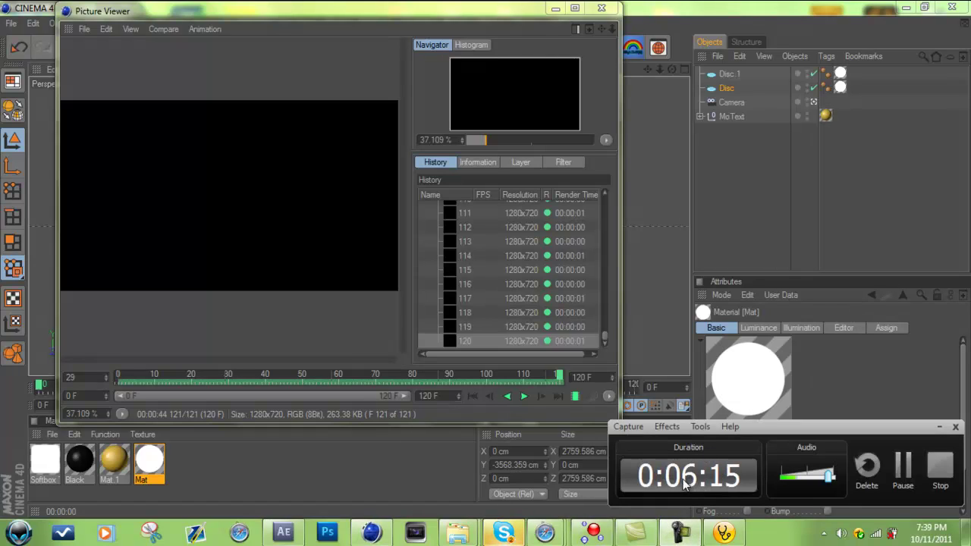
{"action": "left_click", "coordinate": [939, 427]}
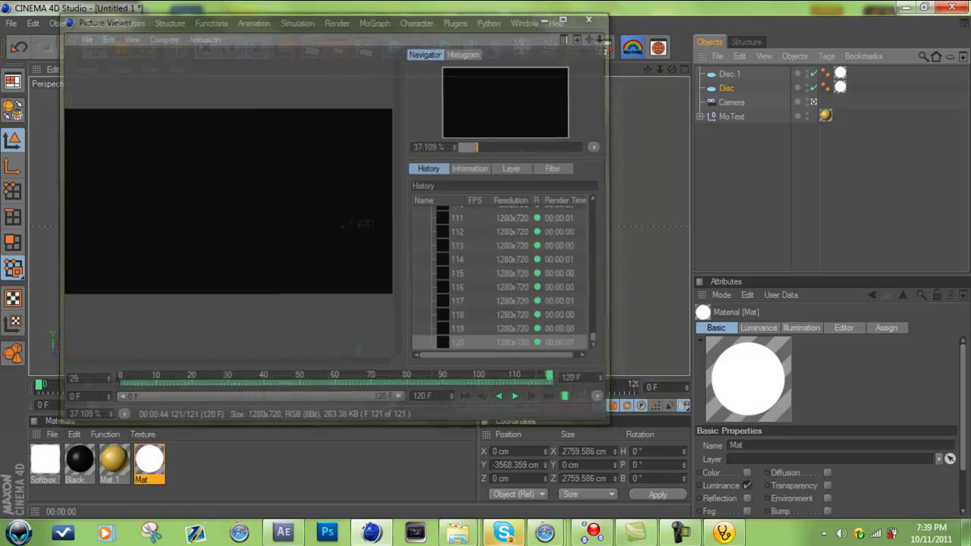
{"action": "left_click", "coordinate": [561, 9]}
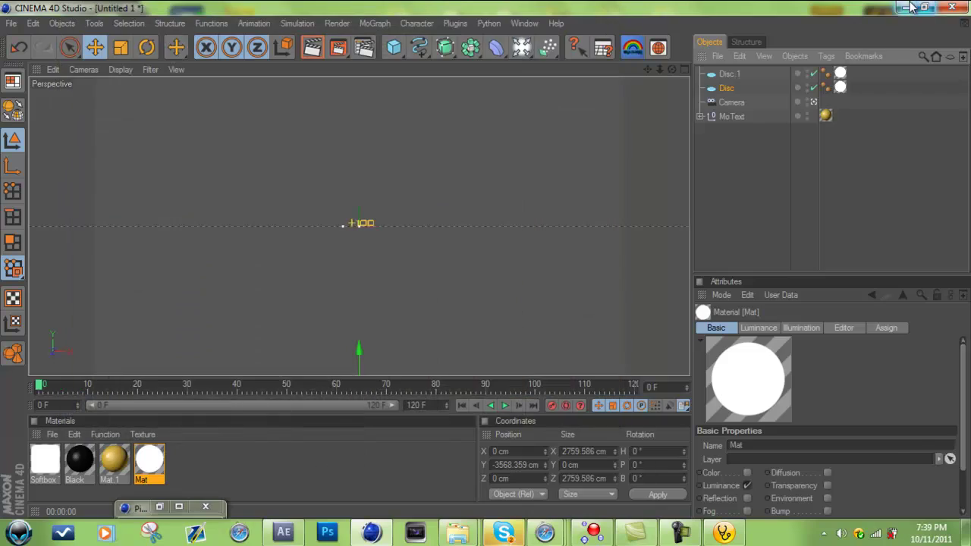
{"action": "left_click", "coordinate": [905, 7]}
- Back in After Effects, delete the Tut PNG sequence layer from the composition
{"action": "left_click", "coordinate": [699, 71]}
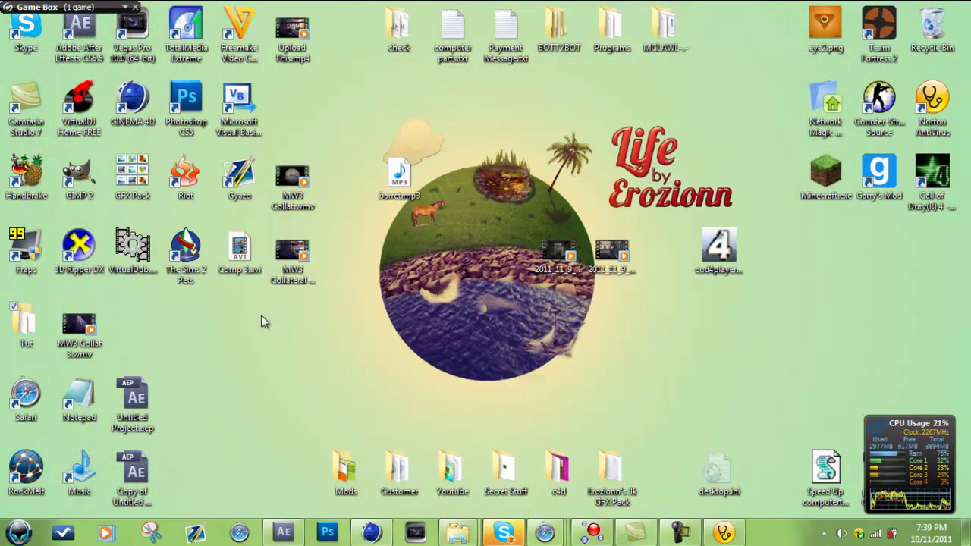
{"action": "left_click", "coordinate": [291, 535]}
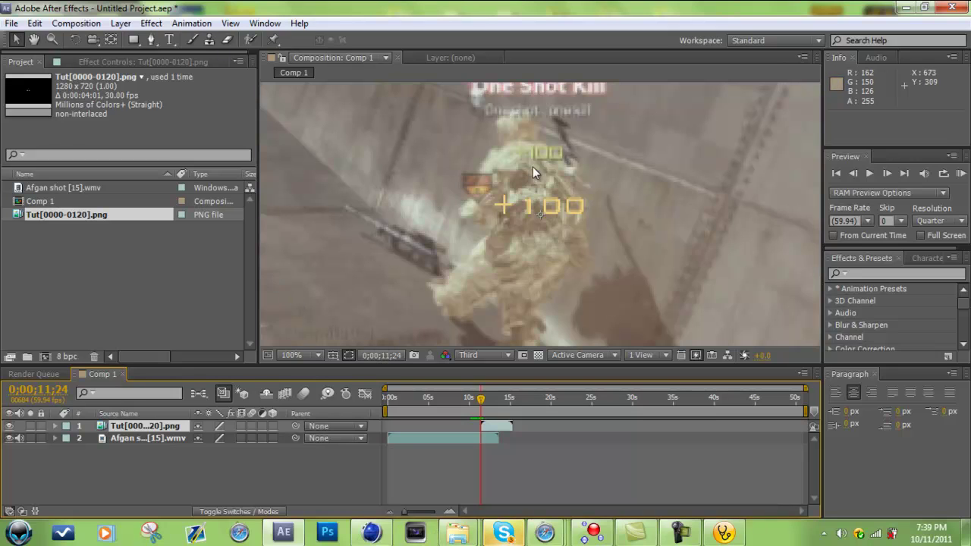
{"action": "scroll", "coordinate": [597, 201], "scroll_direction": "down", "scroll_amount": 3}
{"action": "scroll", "coordinate": [596, 201], "scroll_direction": "up", "scroll_amount": 3}
{"action": "scroll", "coordinate": [596, 200], "scroll_direction": "down", "scroll_amount": 1}
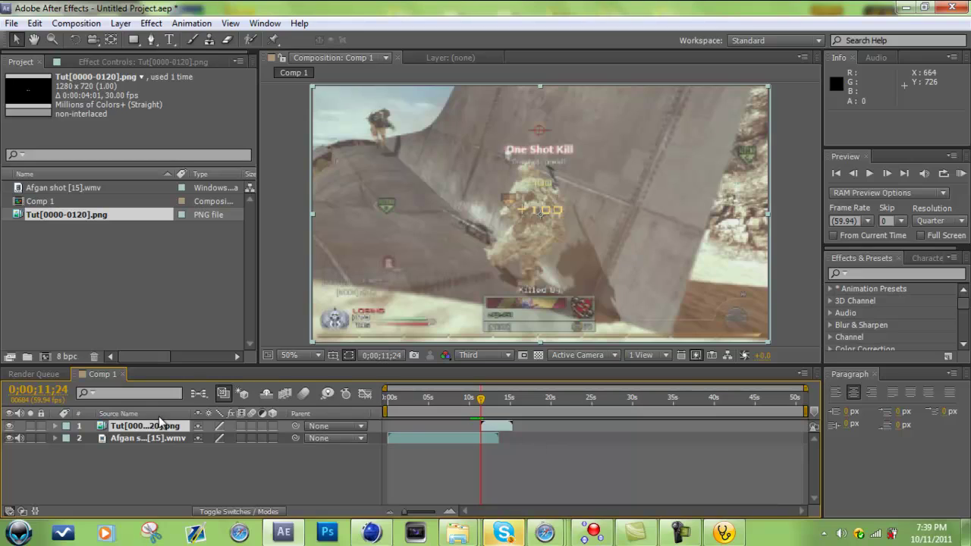
{"action": "key", "text": "Delete"}
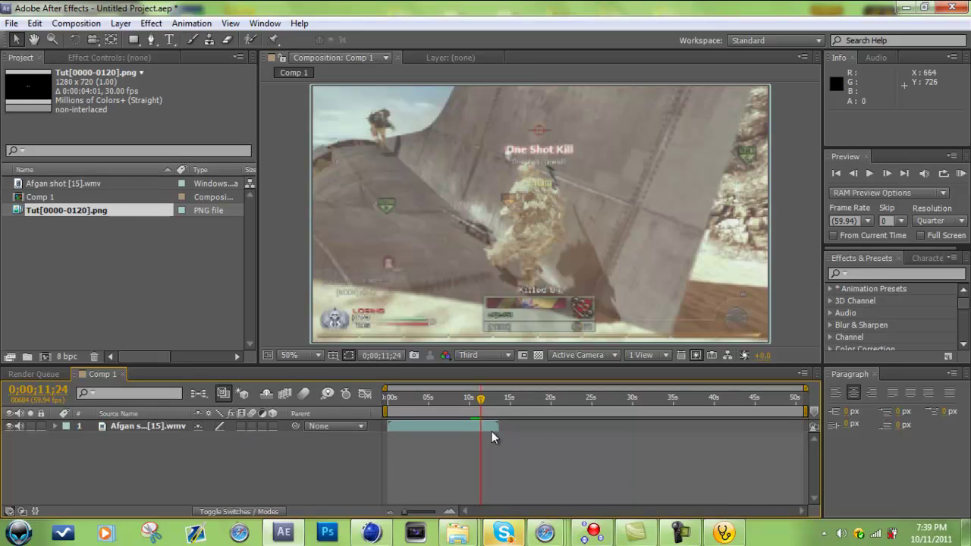
- Browse Replace Footage to Desktop\Tut, cancel, then delete the Tut PNG item from the project
{"action": "right_click", "coordinate": [81, 215]}
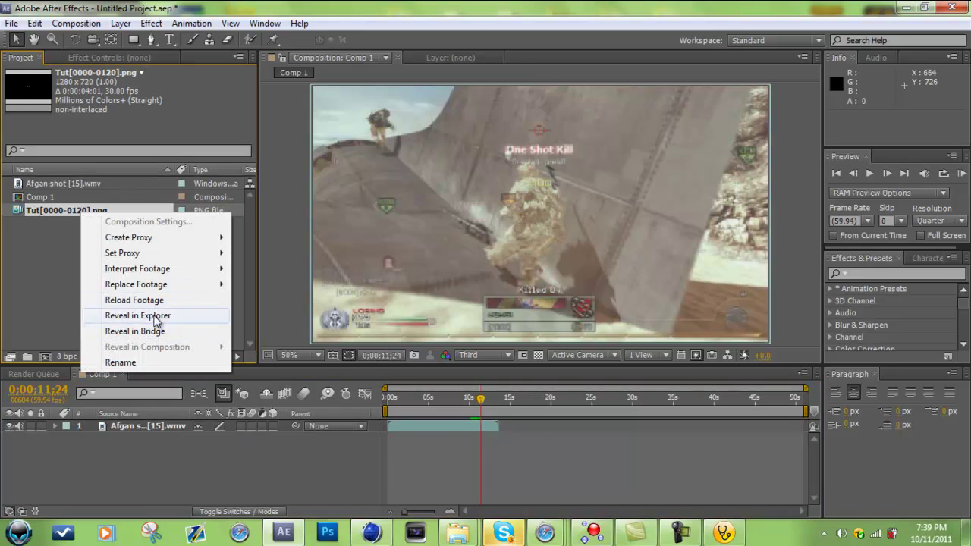
{"action": "mouse_move", "coordinate": [170, 287]}
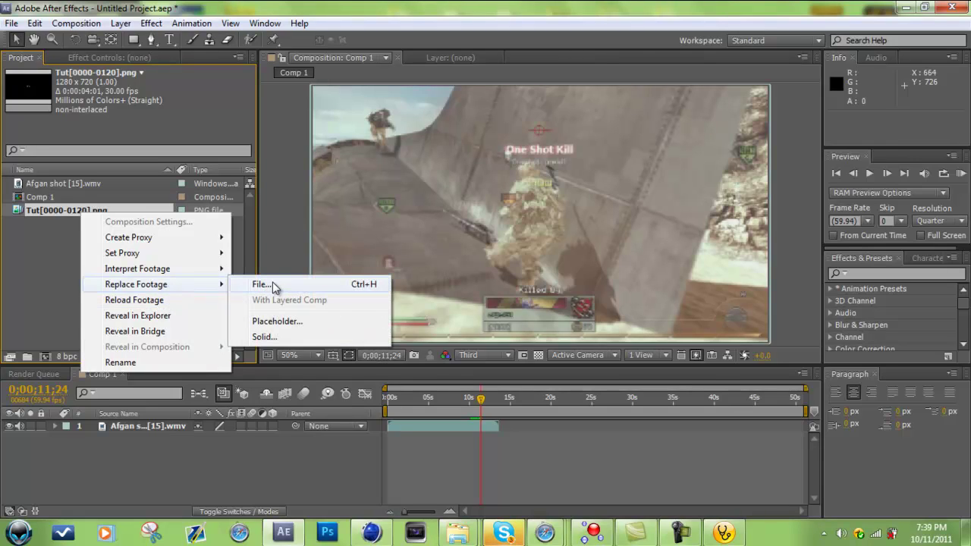
{"action": "left_click", "coordinate": [273, 285]}
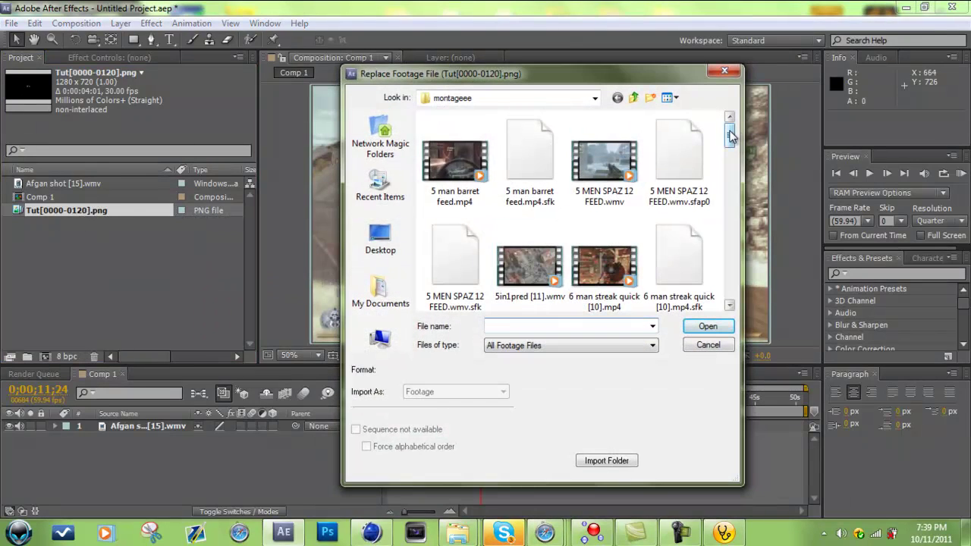
{"action": "left_click", "coordinate": [381, 239]}
{"action": "left_click_drag", "start_coordinate": [724, 141], "coordinate": [730, 199]}
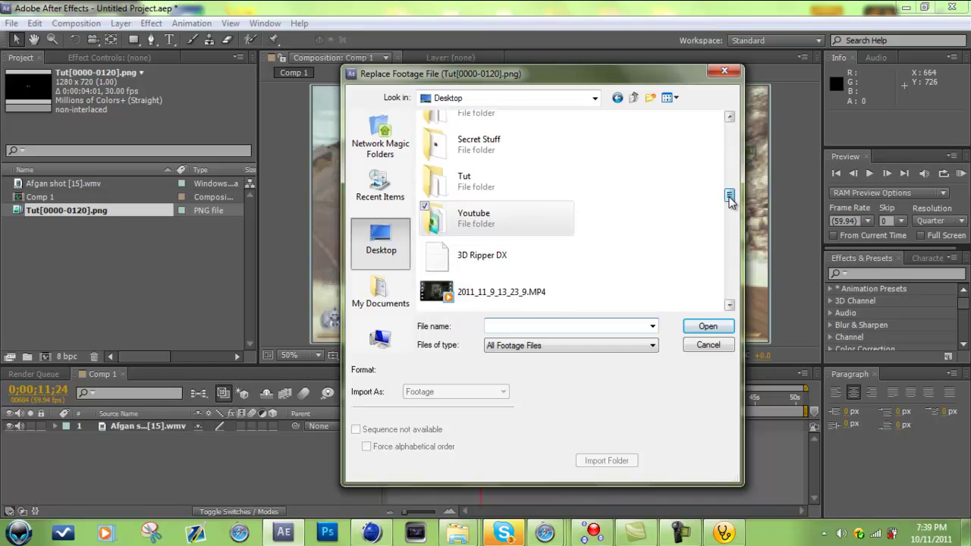
{"action": "left_click", "coordinate": [465, 181]}
{"action": "left_click", "coordinate": [713, 326]}
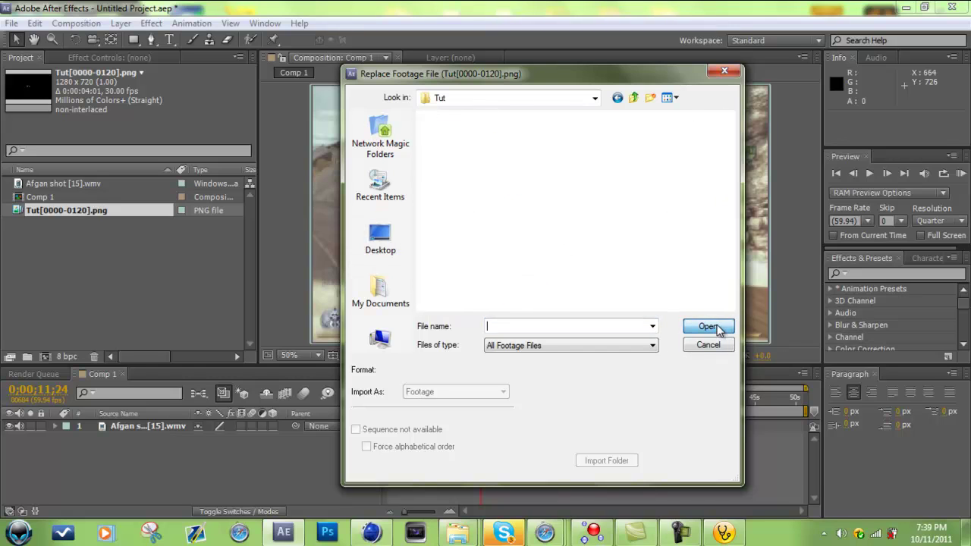
{"action": "left_click", "coordinate": [725, 70]}
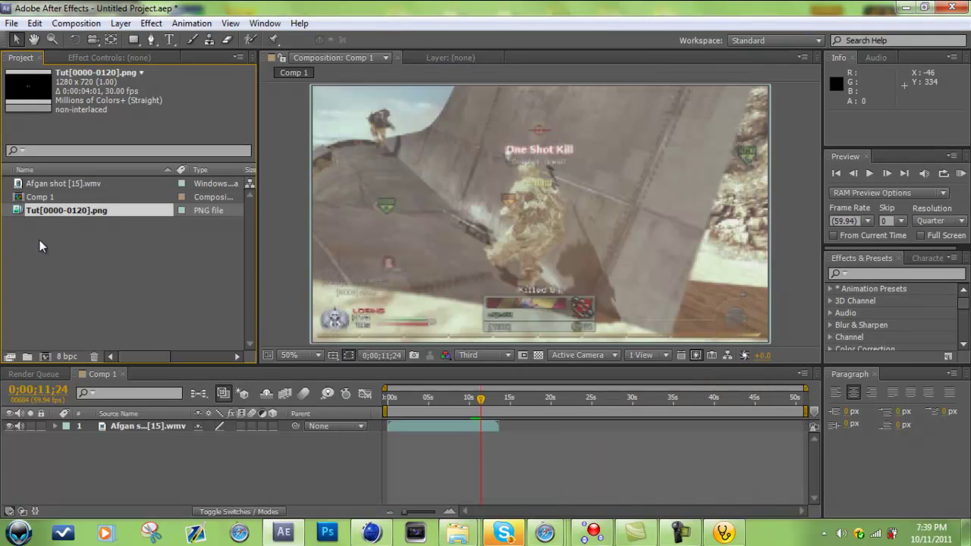
{"action": "key", "text": "Delete"}
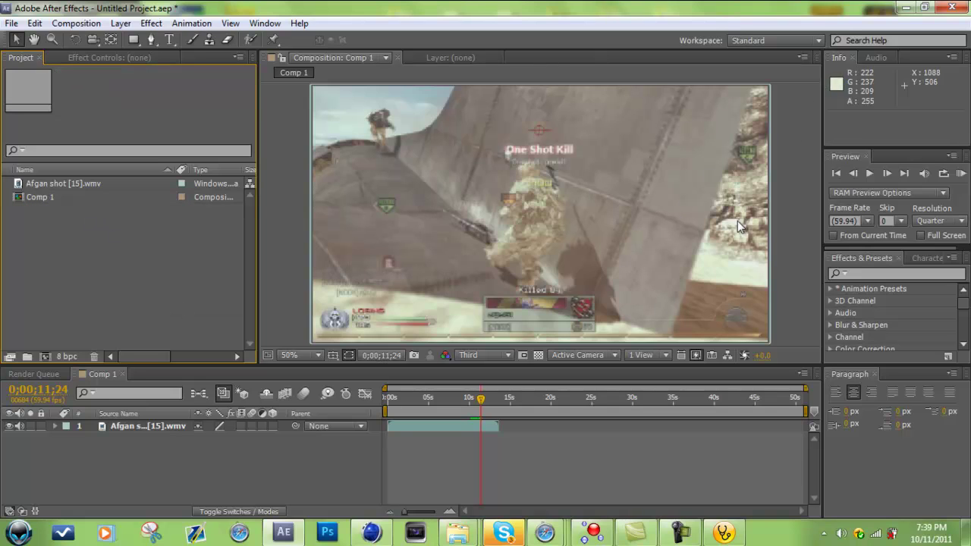
{"action": "left_click", "coordinate": [902, 7]}
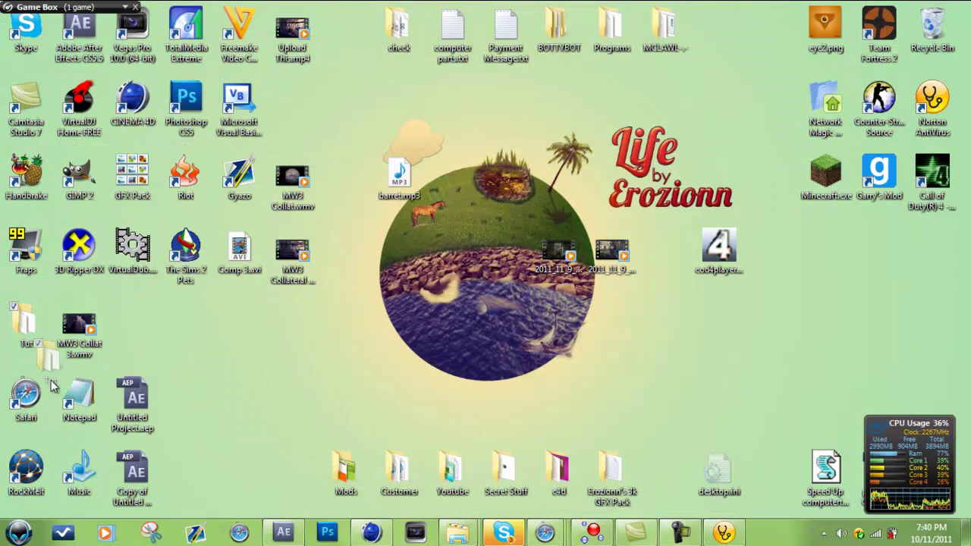
- Import the desktop Tut folder's PNG sequence into the Project panel and scrub near 0;00;08;21
{"action": "left_click_drag", "start_coordinate": [304, 535], "coordinate": [93, 242]}
{"action": "left_click", "coordinate": [107, 272]}
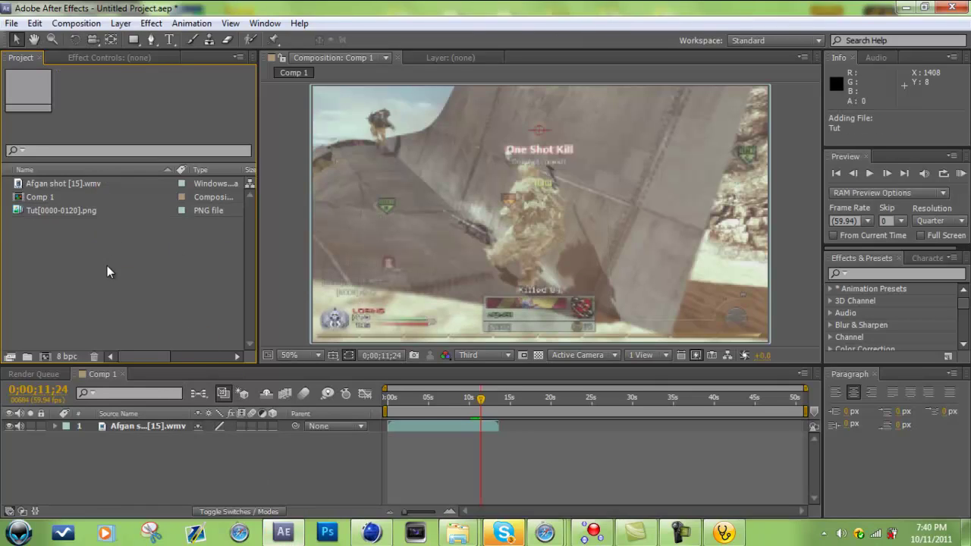
{"action": "left_click_drag", "start_coordinate": [485, 401], "coordinate": [438, 394]}
{"action": "left_click", "coordinate": [456, 392]}
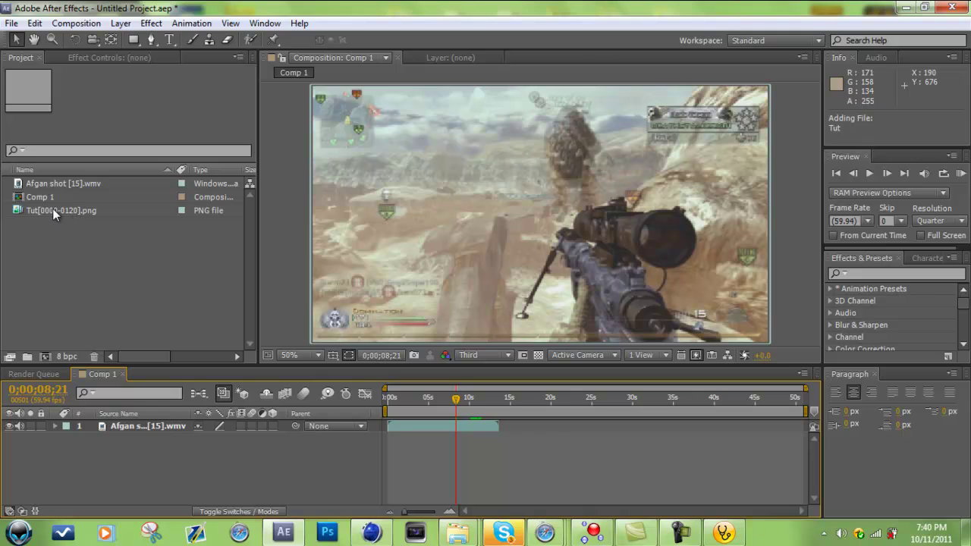
- Move the Tut folder on the desktop, then select Tut[0000-0120].png in the project
{"action": "left_click", "coordinate": [904, 7]}
{"action": "left_click_drag", "start_coordinate": [24, 330], "coordinate": [562, 329]}
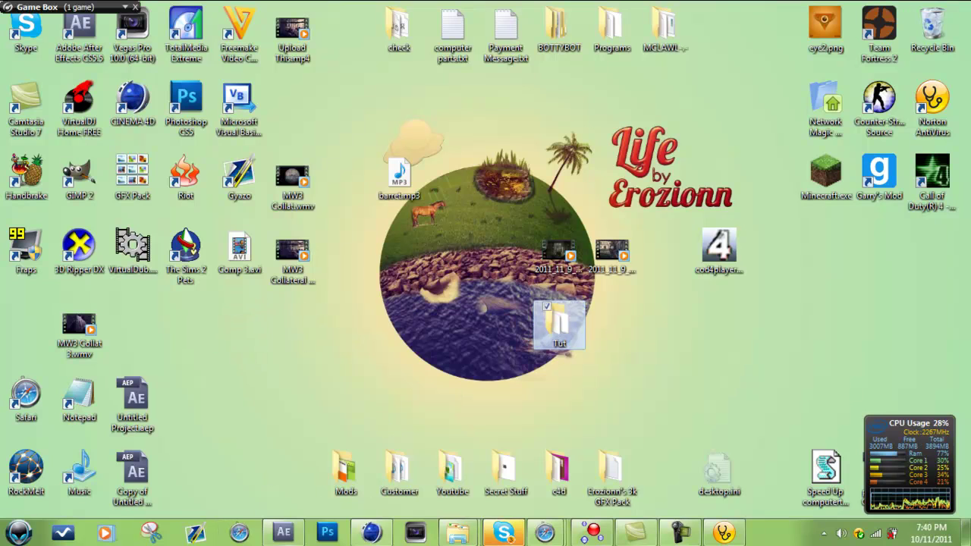
{"action": "left_click", "coordinate": [284, 533]}
{"action": "left_click", "coordinate": [56, 210]}
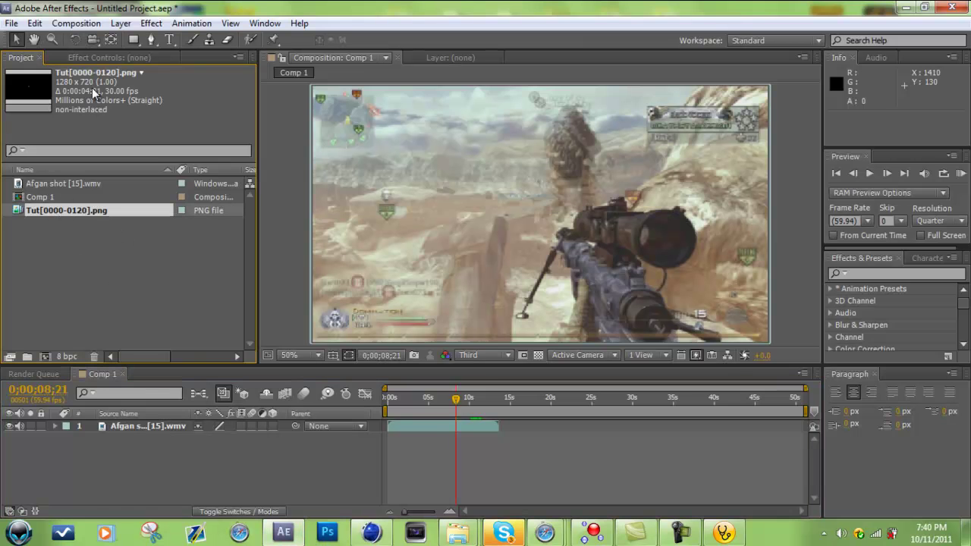
{"action": "left_click_drag", "start_coordinate": [68, 211], "coordinate": [106, 224]}
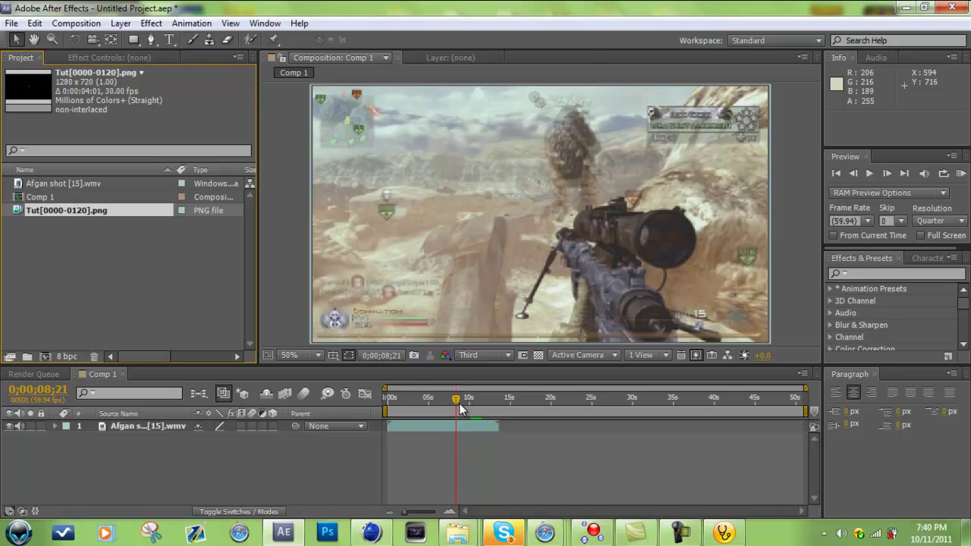
- Scrub forward, then step frame by frame back and forth to land on 0;00;11;21
{"action": "left_click_drag", "start_coordinate": [460, 408], "coordinate": [484, 399]}
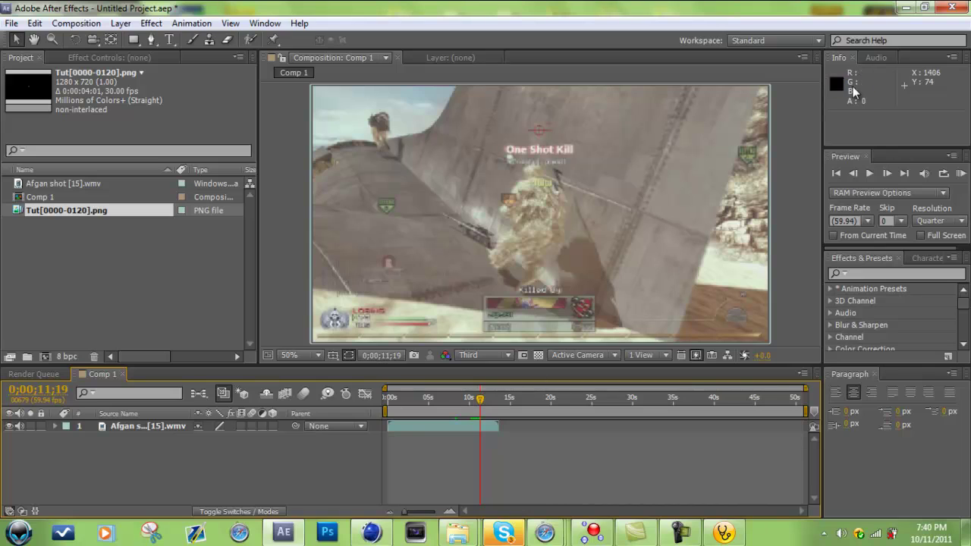
{"action": "left_click", "coordinate": [854, 173]}
{"action": "left_click", "coordinate": [854, 173]}
{"action": "left_click", "coordinate": [854, 173]}
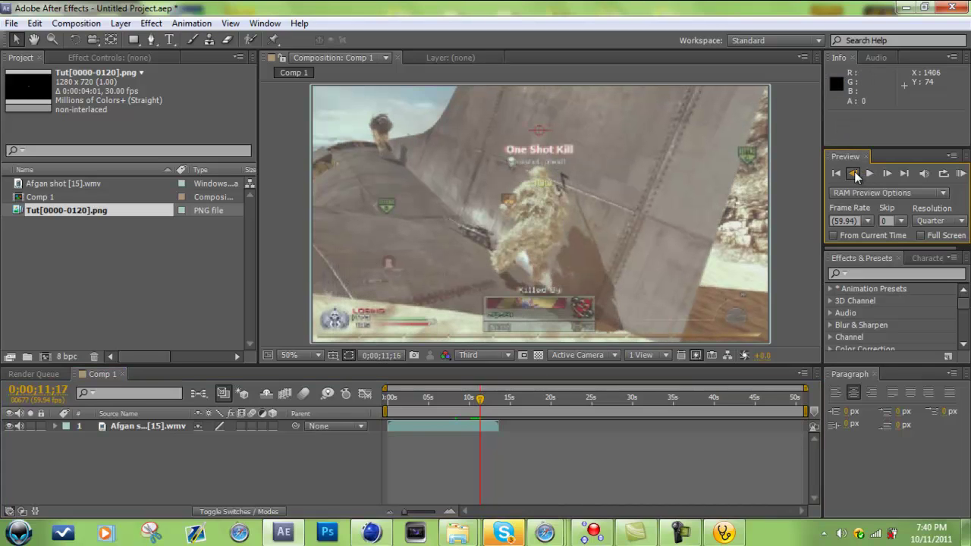
{"action": "left_click", "coordinate": [854, 174]}
{"action": "left_click", "coordinate": [854, 174]}
{"action": "left_click", "coordinate": [854, 174]}
{"action": "left_click", "coordinate": [854, 174]}
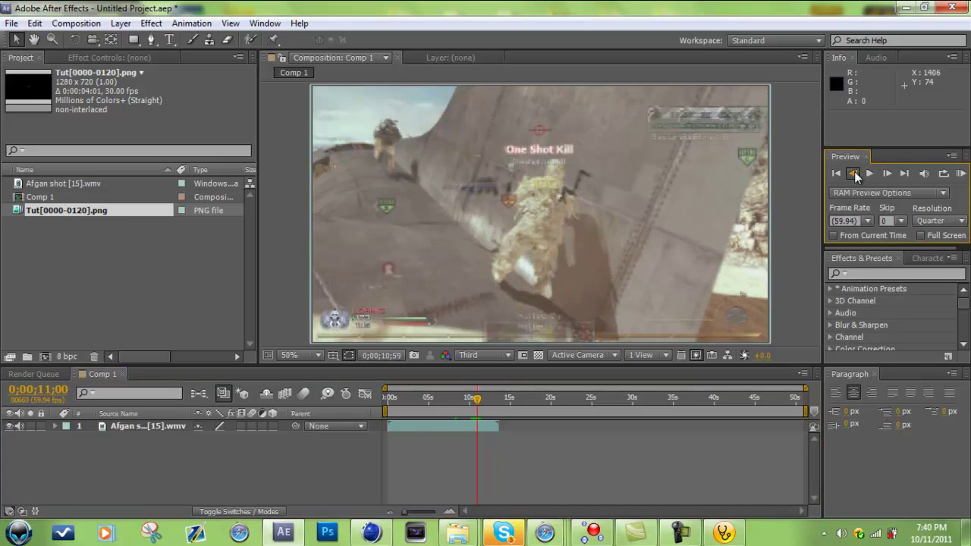
{"action": "left_click", "coordinate": [854, 174]}
{"action": "left_click", "coordinate": [854, 174]}
{"action": "left_click", "coordinate": [887, 173]}
{"action": "left_click", "coordinate": [887, 172]}
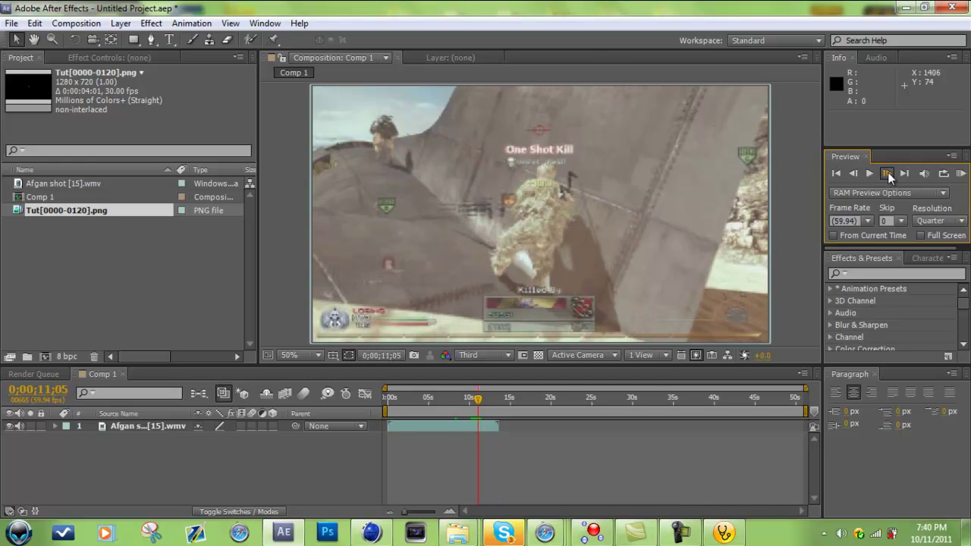
{"action": "left_click", "coordinate": [887, 173]}
{"action": "left_click", "coordinate": [887, 172]}
{"action": "left_click", "coordinate": [887, 173]}
{"action": "left_click", "coordinate": [887, 172]}
{"action": "left_click", "coordinate": [887, 173]}
{"action": "left_click", "coordinate": [887, 172]}
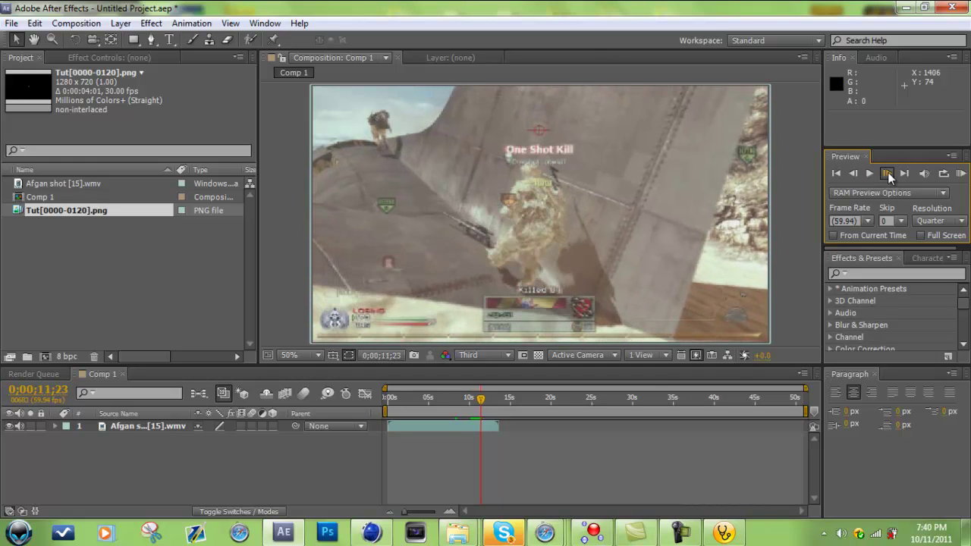
{"action": "left_click", "coordinate": [887, 172]}
{"action": "left_click", "coordinate": [887, 172]}
{"action": "left_click", "coordinate": [853, 173]}
{"action": "left_click", "coordinate": [853, 174]}
{"action": "left_click", "coordinate": [853, 174]}
{"action": "left_click", "coordinate": [854, 174]}
{"action": "left_click", "coordinate": [855, 174]}
- Place Tut[0000-0120].png as the top layer at 0;00;11;21, undoing an accidental extra Afgan layer
{"action": "left_click_drag", "start_coordinate": [39, 187], "coordinate": [481, 424]}
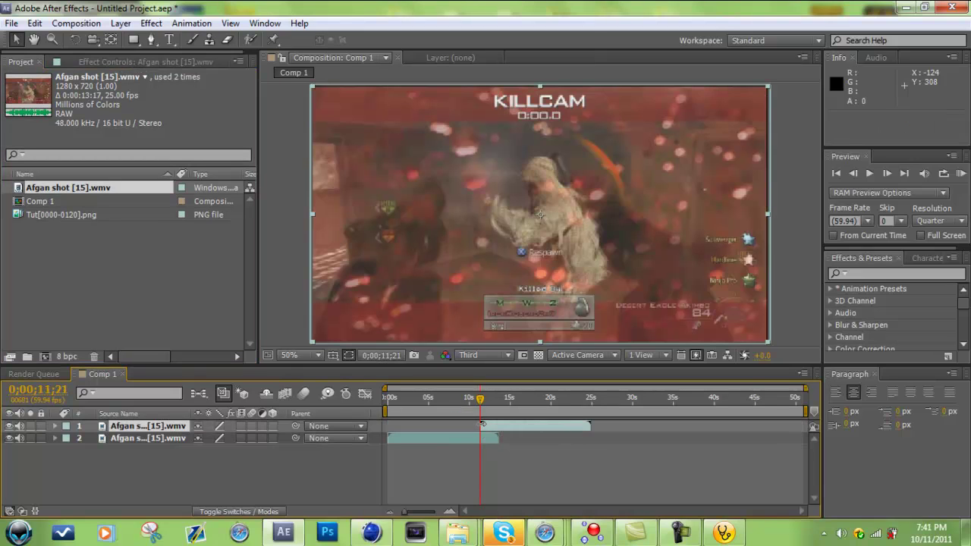
{"action": "key", "text": "ctrl+z"}
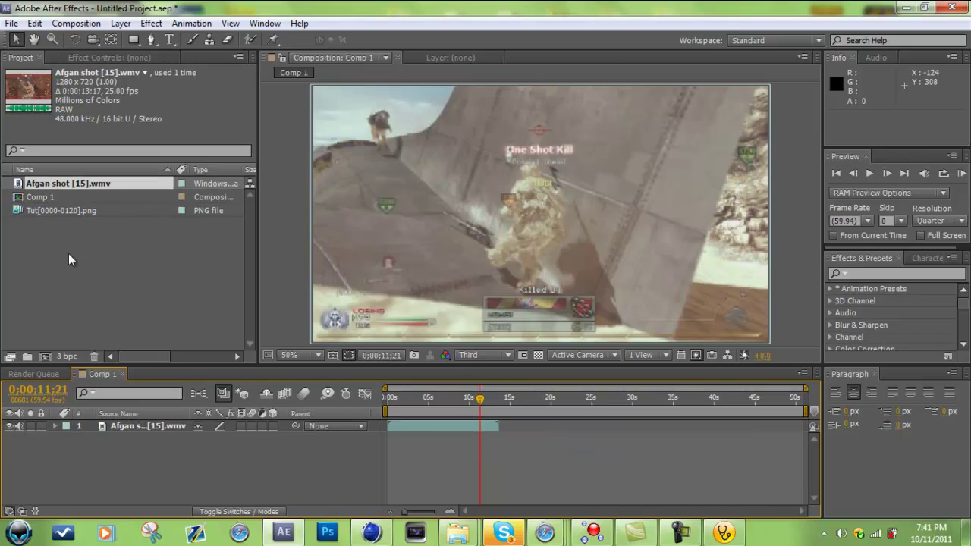
{"action": "left_click_drag", "start_coordinate": [61, 210], "coordinate": [484, 424]}
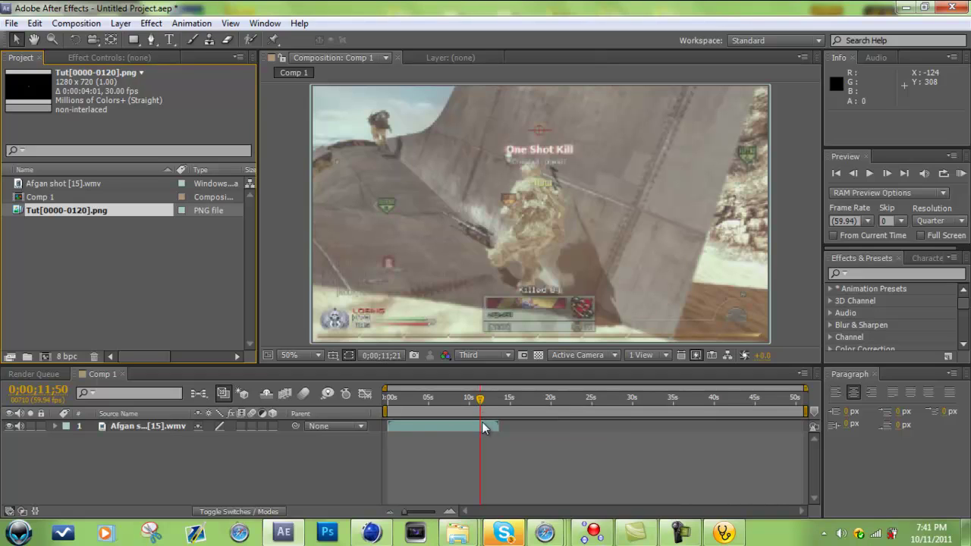
{"action": "left_click_drag", "start_coordinate": [78, 205], "coordinate": [480, 424]}
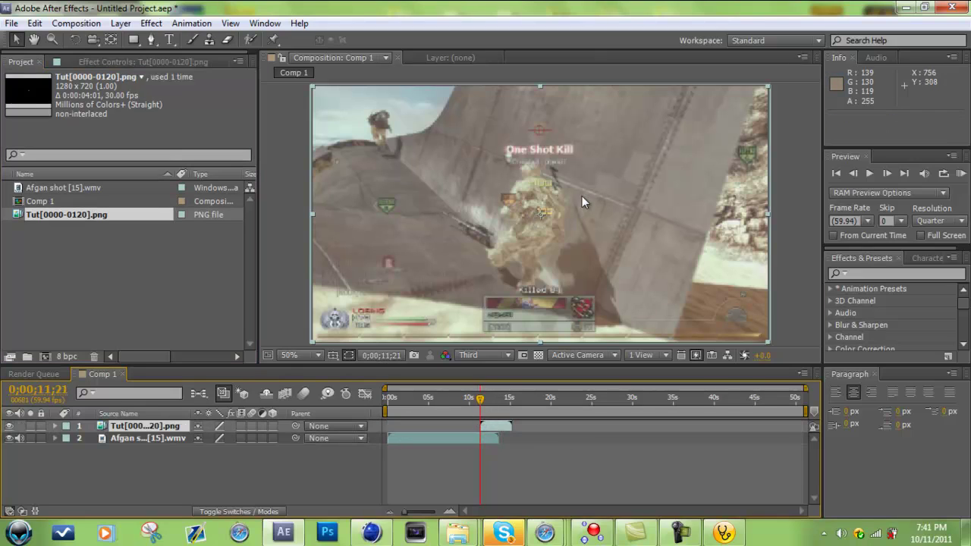
- Return to the kill frame and move the +100 graphic up about 78 pixels
{"action": "scroll", "coordinate": [582, 196], "scroll_direction": "up", "scroll_amount": 2}
{"action": "scroll", "coordinate": [590, 209], "scroll_direction": "up", "scroll_amount": 1}
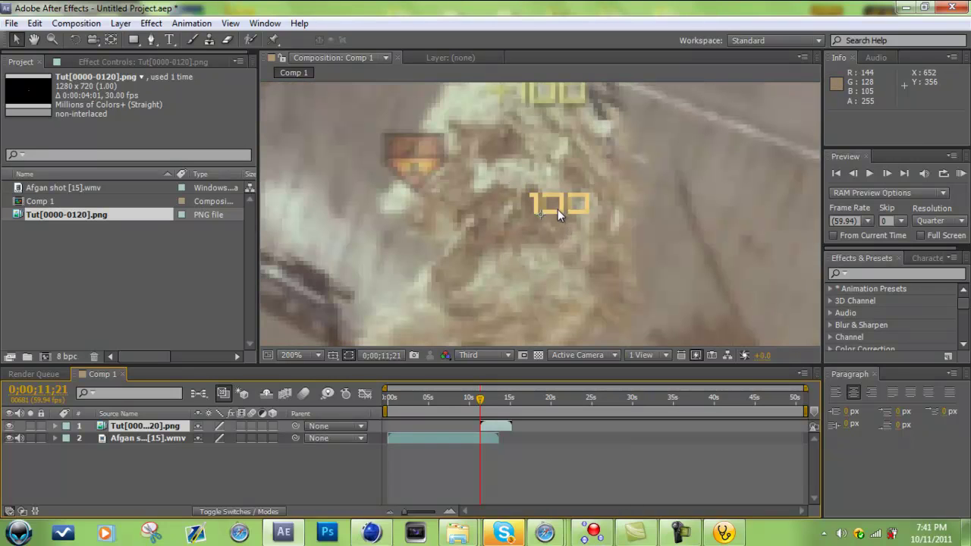
{"action": "left_click", "coordinate": [496, 401]}
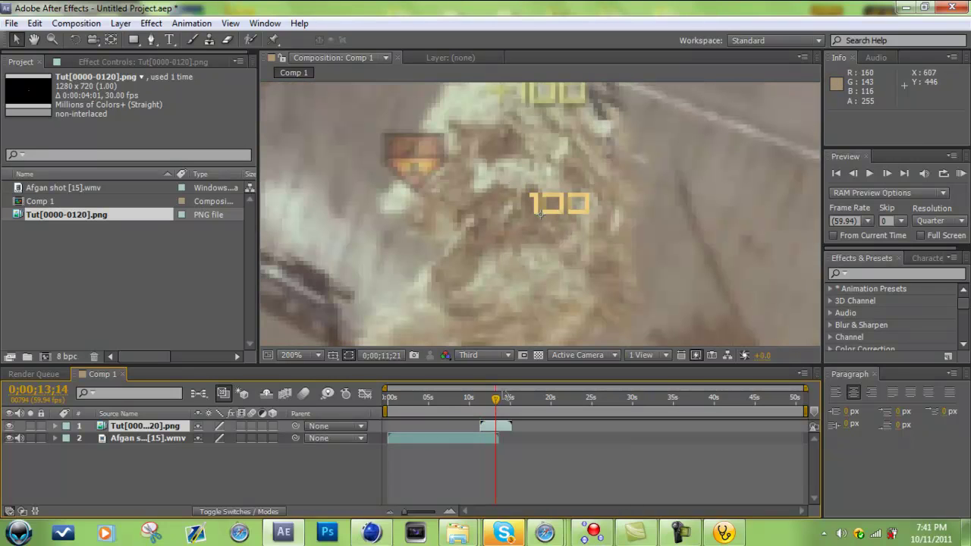
{"action": "left_click_drag", "start_coordinate": [491, 404], "coordinate": [483, 401]}
{"action": "key", "text": "comma"}
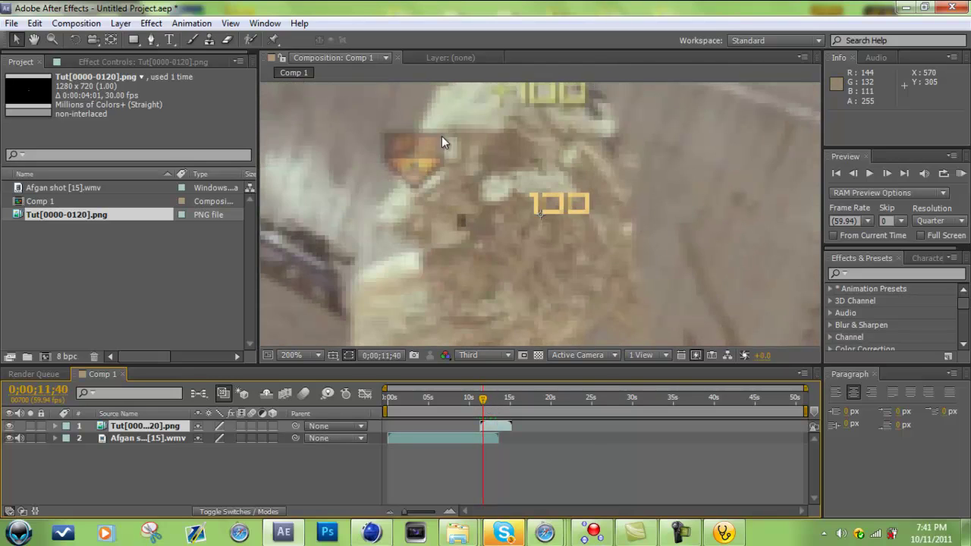
{"action": "key", "text": "period"}
{"action": "left_click", "coordinate": [171, 40]}
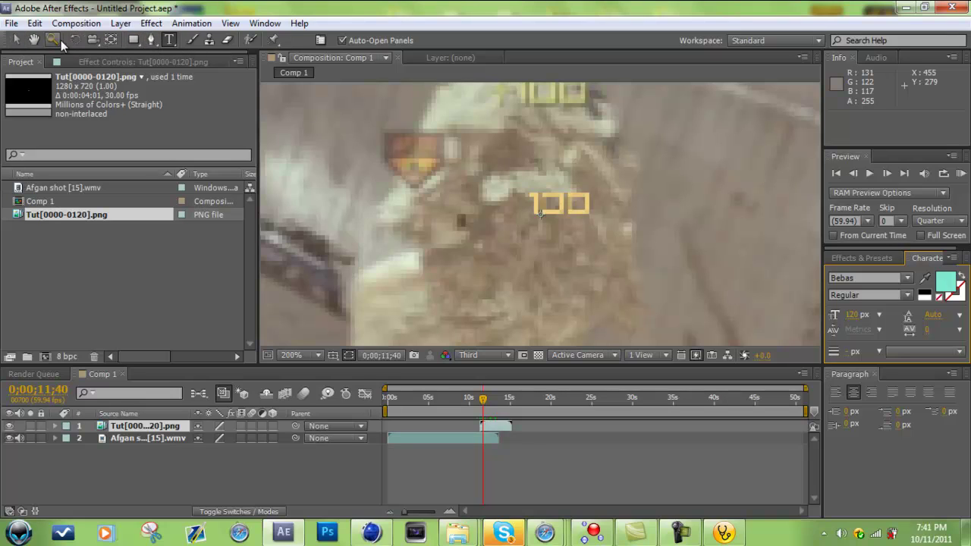
{"action": "left_click", "coordinate": [16, 39]}
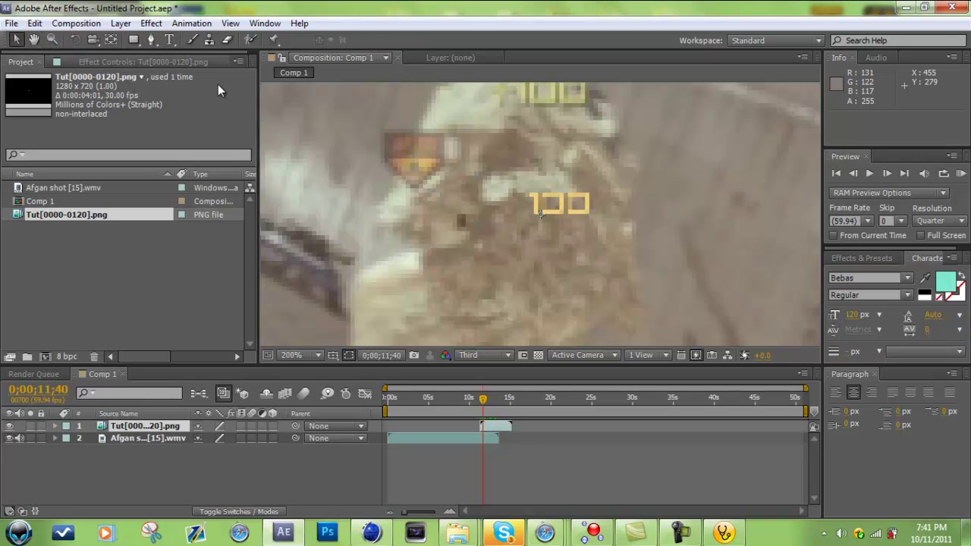
{"action": "scroll", "coordinate": [499, 174], "scroll_direction": "down", "scroll_amount": 6}
{"action": "scroll", "coordinate": [499, 173], "scroll_direction": "up", "scroll_amount": 4}
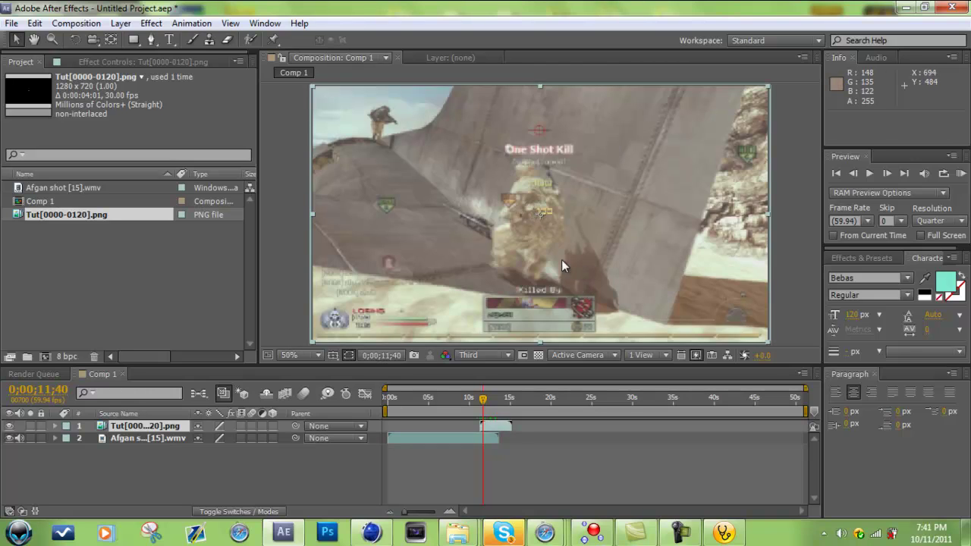
{"action": "left_click_drag", "start_coordinate": [541, 211], "coordinate": [540, 182]}
- Stretch the +100 layer wider and shift it slightly left
{"action": "scroll", "coordinate": [557, 222], "scroll_direction": "up", "scroll_amount": 4}
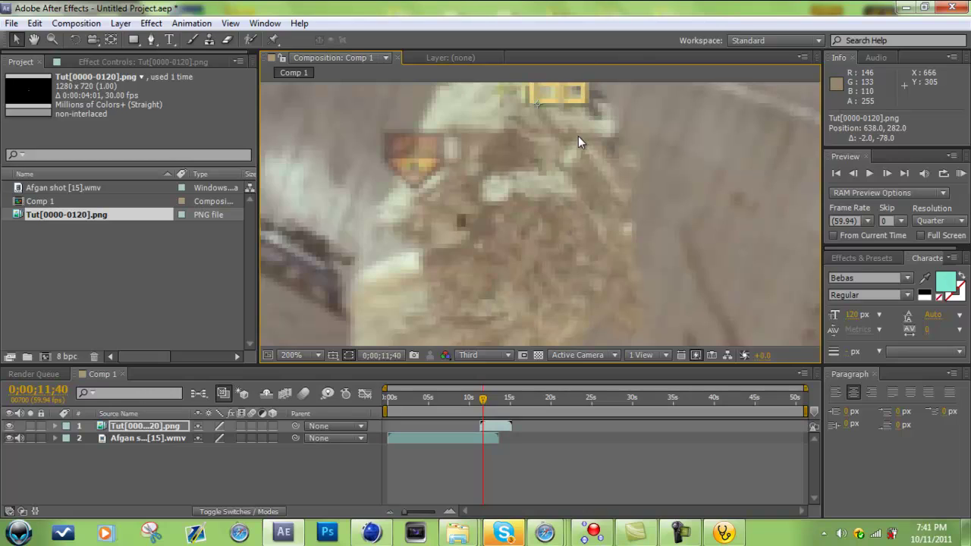
{"action": "scroll", "coordinate": [578, 135], "scroll_direction": "down", "scroll_amount": 2}
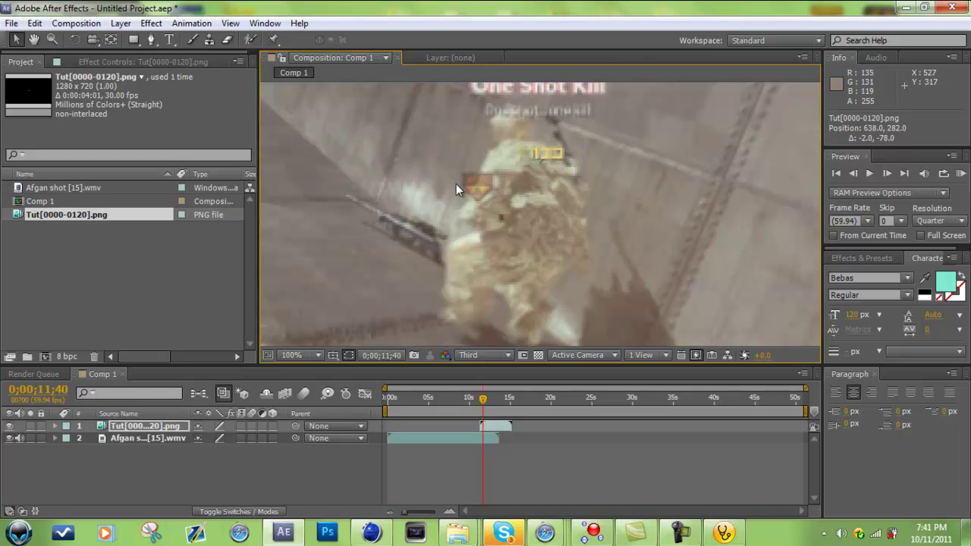
{"action": "scroll", "coordinate": [559, 135], "scroll_direction": "up", "scroll_amount": 2}
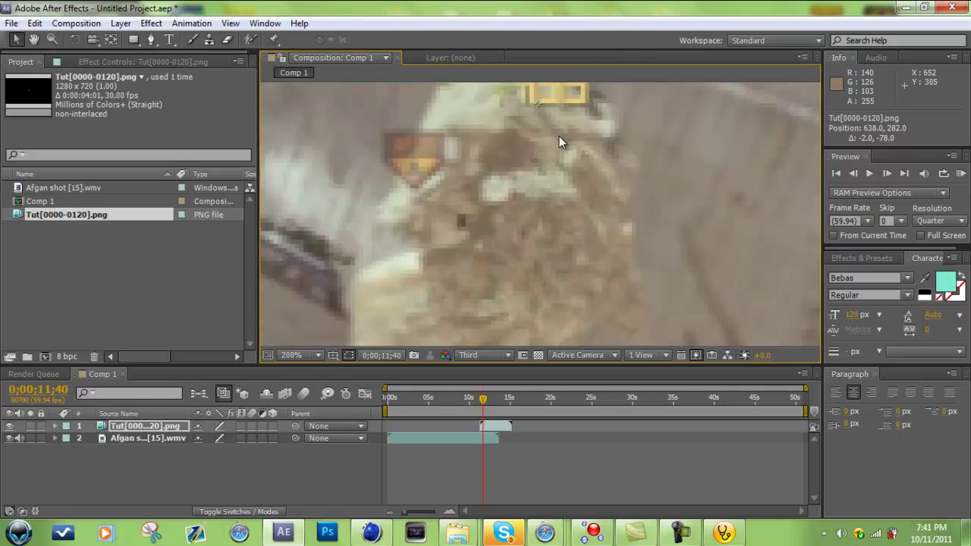
{"action": "scroll", "coordinate": [548, 144], "scroll_direction": "down", "scroll_amount": 4}
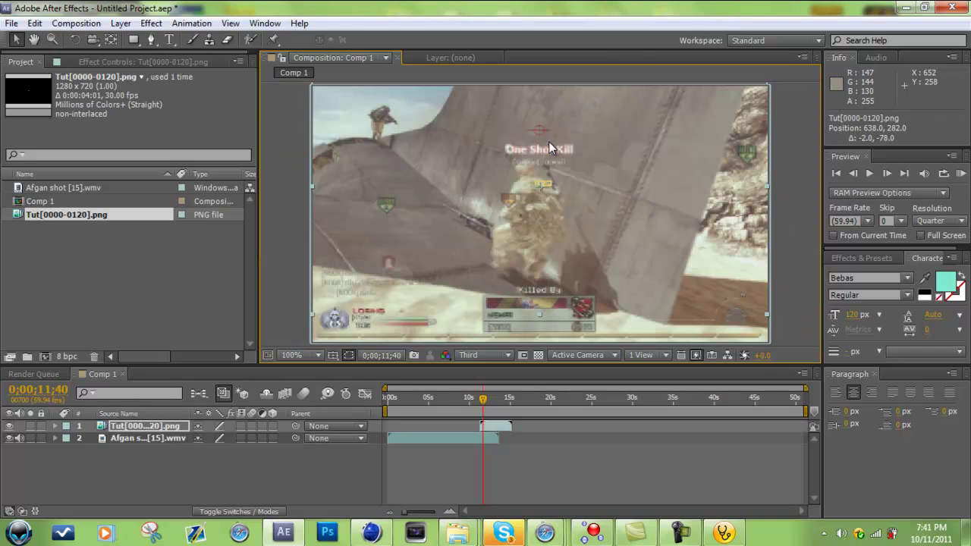
{"action": "scroll", "coordinate": [549, 141], "scroll_direction": "up", "scroll_amount": 2}
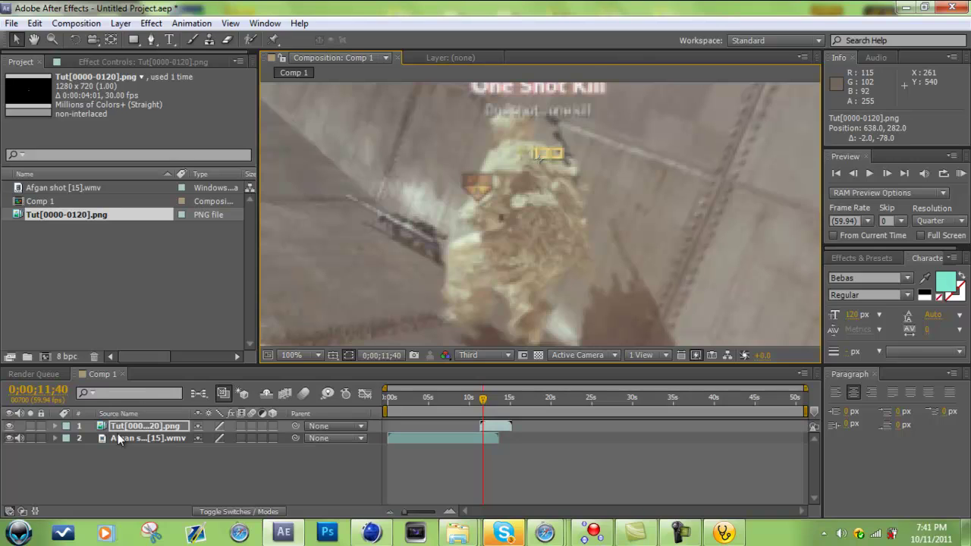
{"action": "scroll", "coordinate": [442, 251], "scroll_direction": "down", "scroll_amount": 5}
{"action": "scroll", "coordinate": [448, 237], "scroll_direction": "up", "scroll_amount": 3}
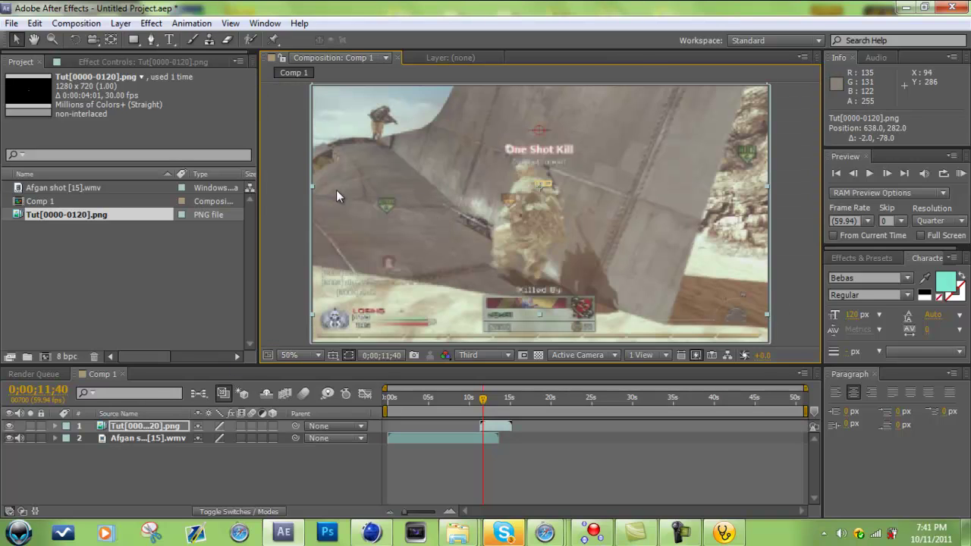
{"action": "left_click_drag", "start_coordinate": [311, 186], "coordinate": [258, 184]}
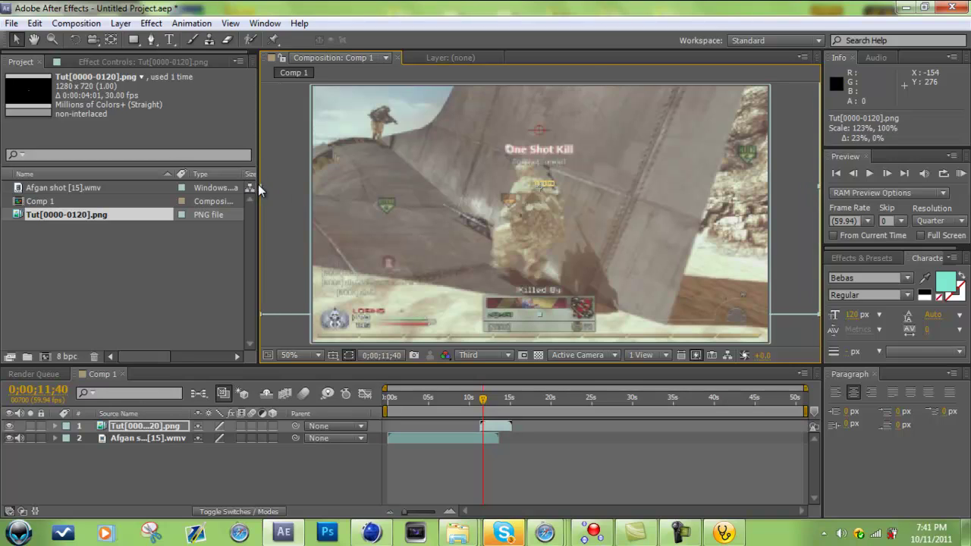
{"action": "left_click_drag", "start_coordinate": [468, 210], "coordinate": [464, 210]}
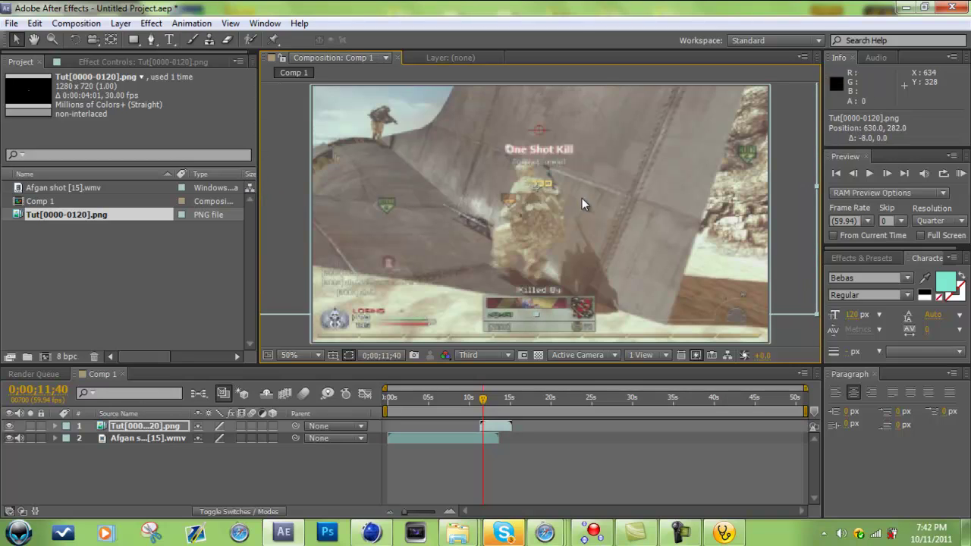
- Set the viewer resolution to Full and zoom out to see the whole frame
{"action": "scroll", "coordinate": [584, 194], "scroll_direction": "up", "scroll_amount": 3}
{"action": "scroll", "coordinate": [557, 119], "scroll_direction": "down", "scroll_amount": 1}
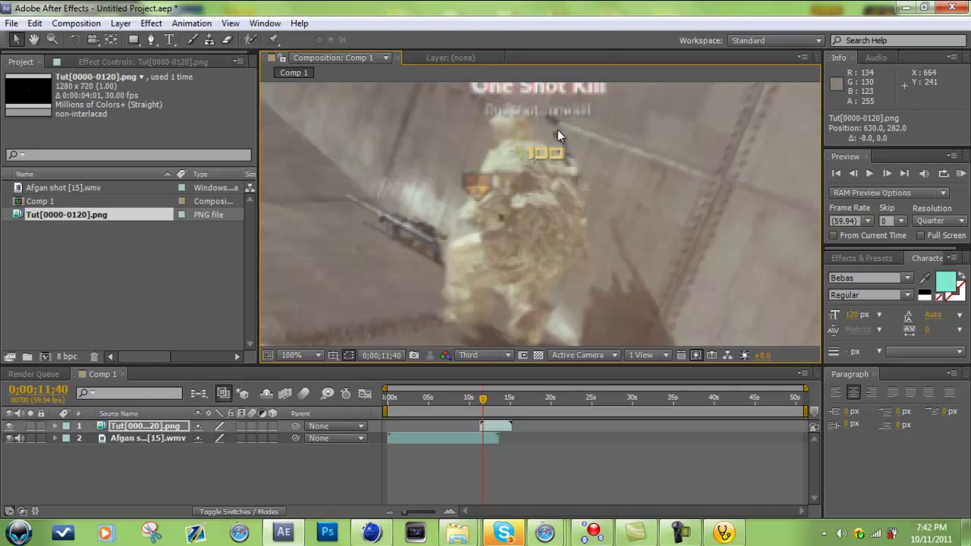
{"action": "scroll", "coordinate": [494, 216], "scroll_direction": "down", "scroll_amount": 4}
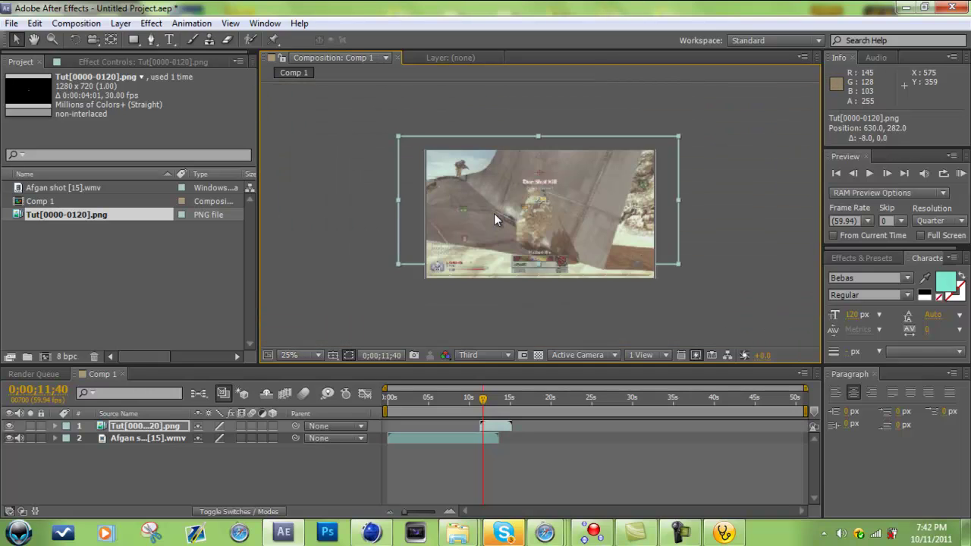
{"action": "scroll", "coordinate": [494, 219], "scroll_direction": "up", "scroll_amount": 1}
{"action": "left_click", "coordinate": [491, 357]}
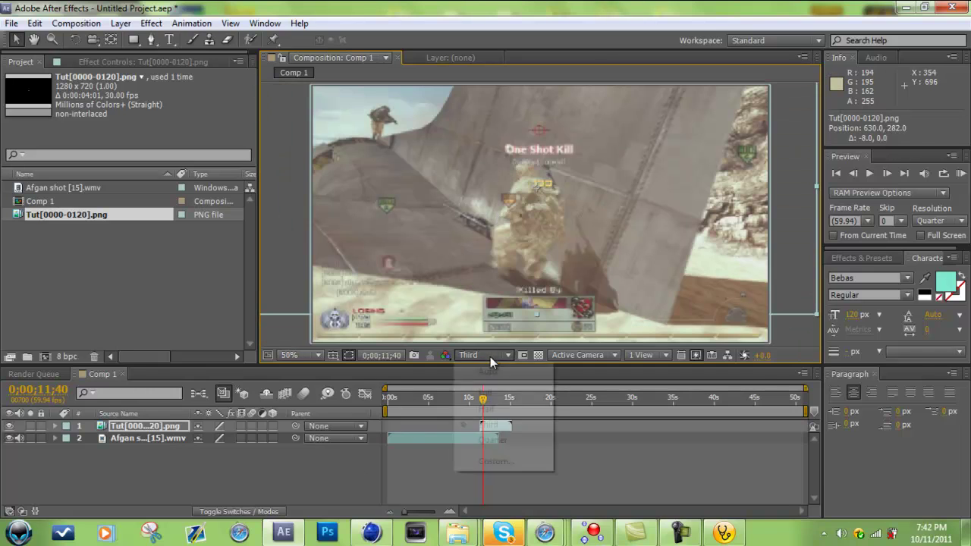
{"action": "left_click", "coordinate": [478, 388]}
{"action": "scroll", "coordinate": [535, 220], "scroll_direction": "up", "scroll_amount": 1}
{"action": "scroll", "coordinate": [362, 196], "scroll_direction": "down", "scroll_amount": 1}
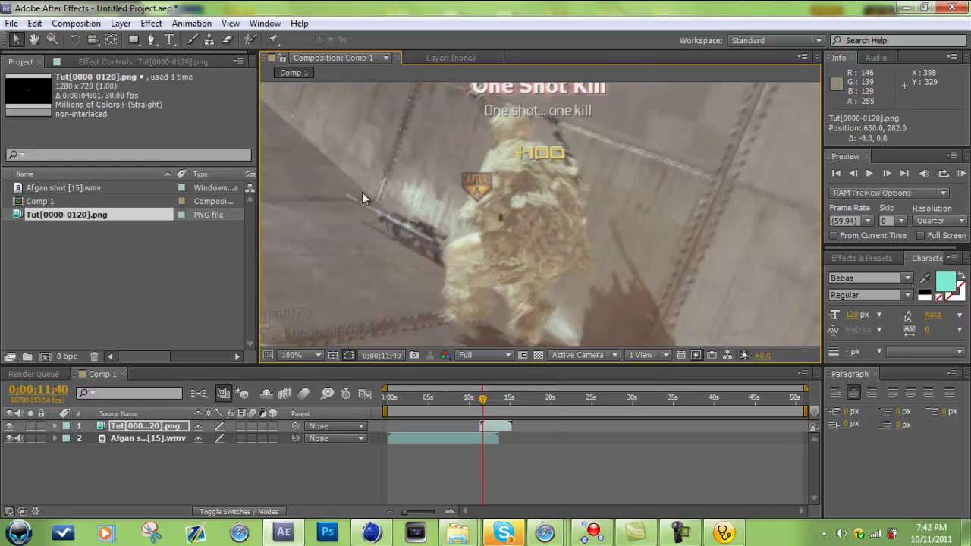
{"action": "scroll", "coordinate": [425, 194], "scroll_direction": "down", "scroll_amount": 1}
{"action": "scroll", "coordinate": [426, 182], "scroll_direction": "up", "scroll_amount": 1}
{"action": "left_click_drag", "start_coordinate": [432, 205], "coordinate": [593, 224]}
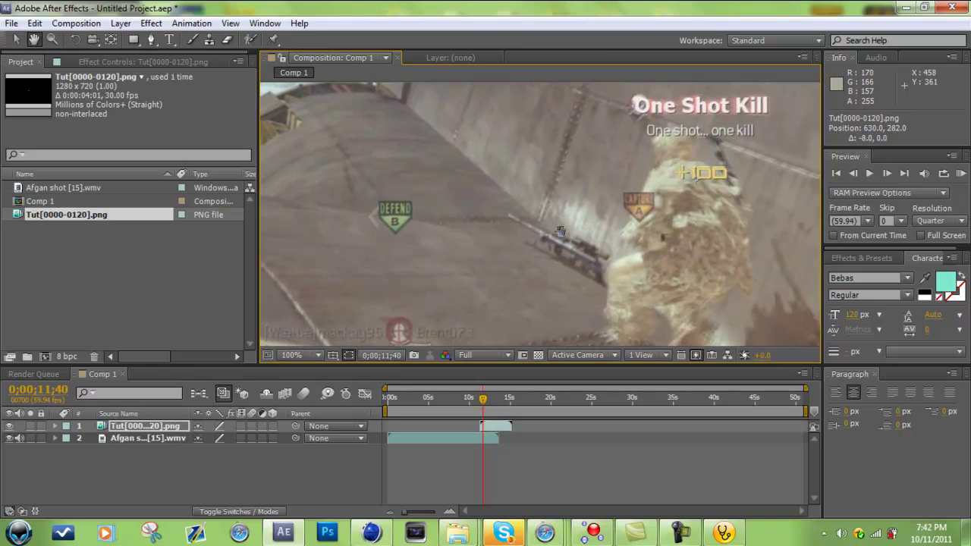
{"action": "key", "text": "comma"}
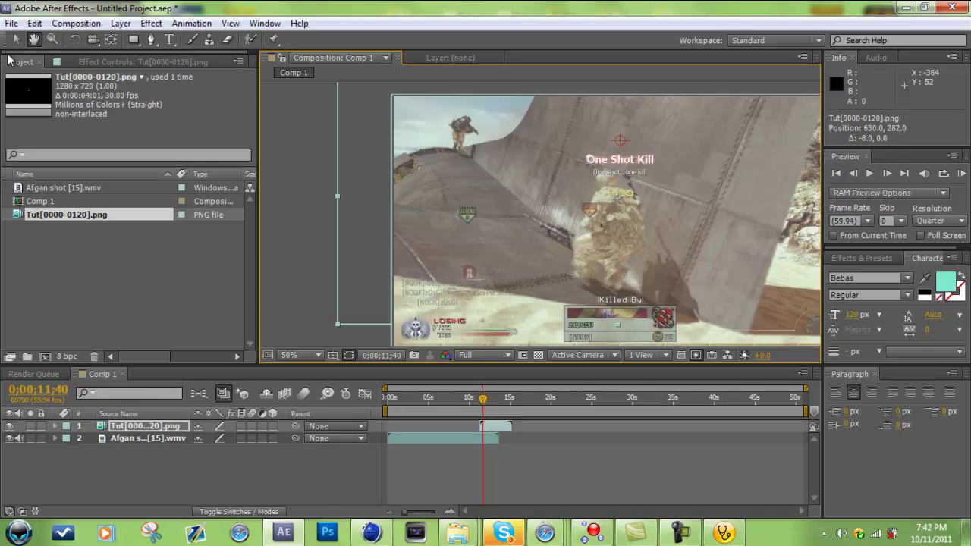
- Stretch the +100 layer to 126% width and nudge it up and left
{"action": "left_click", "coordinate": [15, 39]}
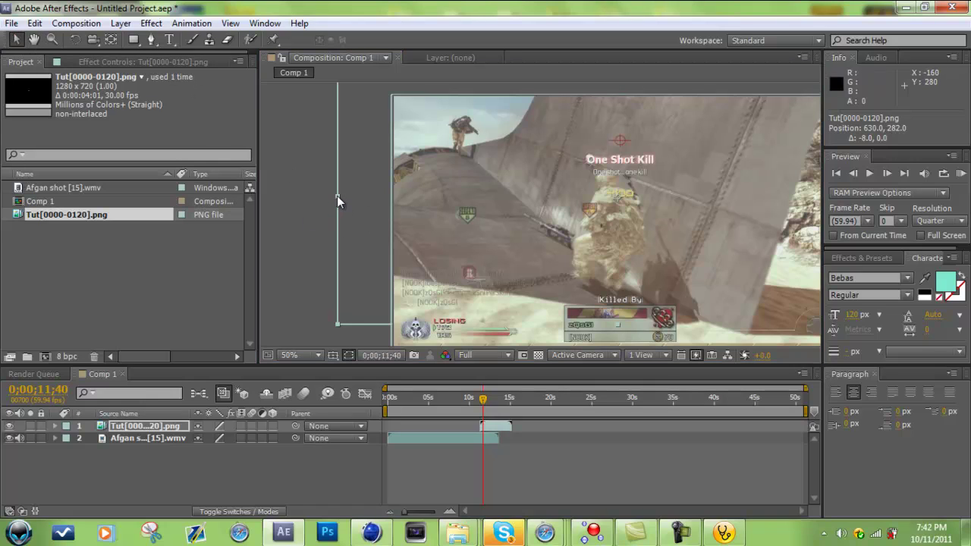
{"action": "left_click_drag", "start_coordinate": [337, 196], "coordinate": [331, 196]}
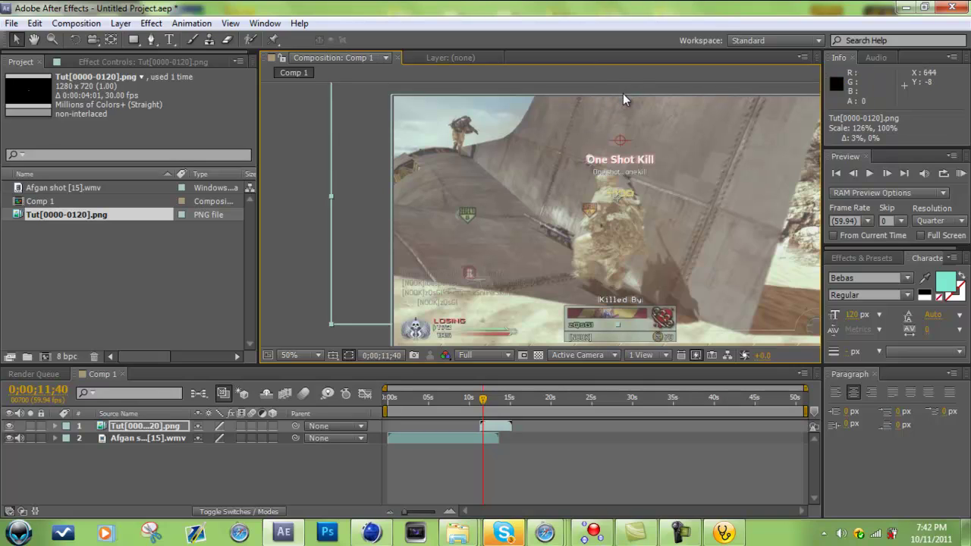
{"action": "left_click_drag", "start_coordinate": [621, 199], "coordinate": [619, 198]}
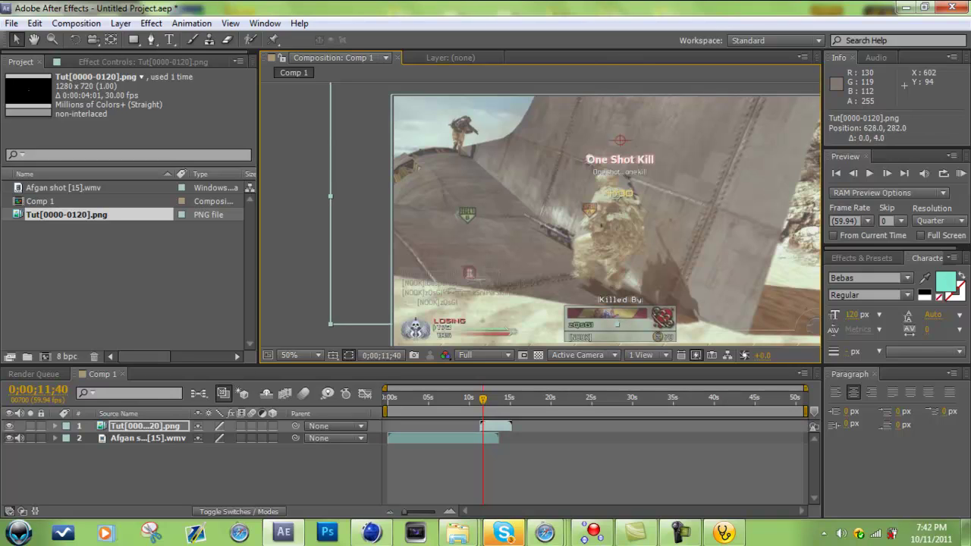
{"action": "scroll", "coordinate": [700, 183], "scroll_direction": "up", "scroll_amount": 2}
{"action": "scroll", "coordinate": [704, 184], "scroll_direction": "down", "scroll_amount": 1}
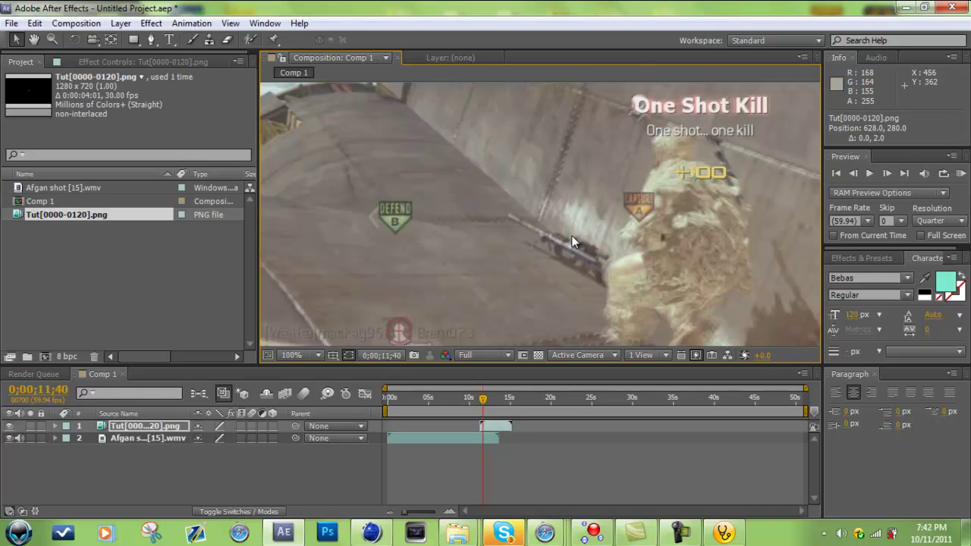
{"action": "scroll", "coordinate": [572, 236], "scroll_direction": "down", "scroll_amount": 2}
{"action": "left_click_drag", "start_coordinate": [334, 198], "coordinate": [336, 209]}
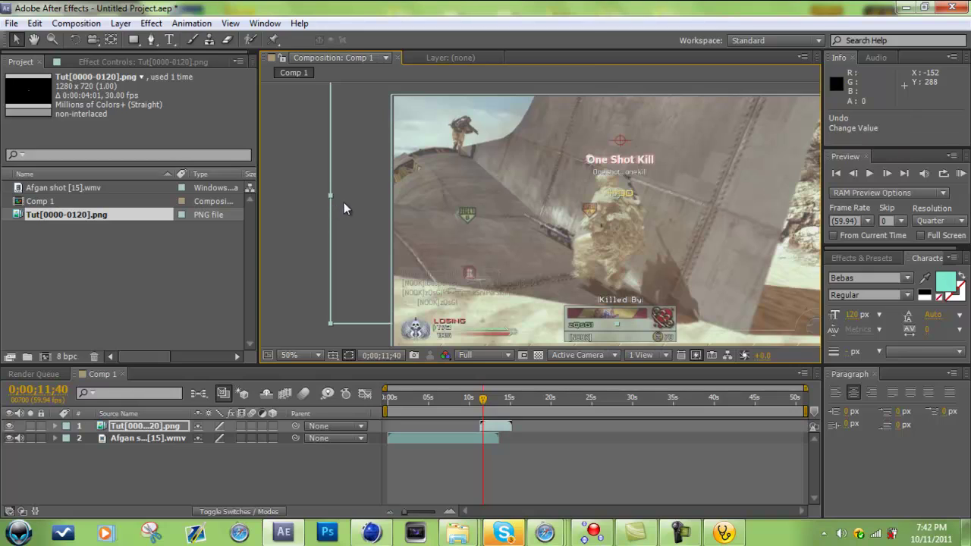
- Zoom in to check alignment and narrow the +100 layer back to 123% width
{"action": "left_click", "coordinate": [724, 532]}
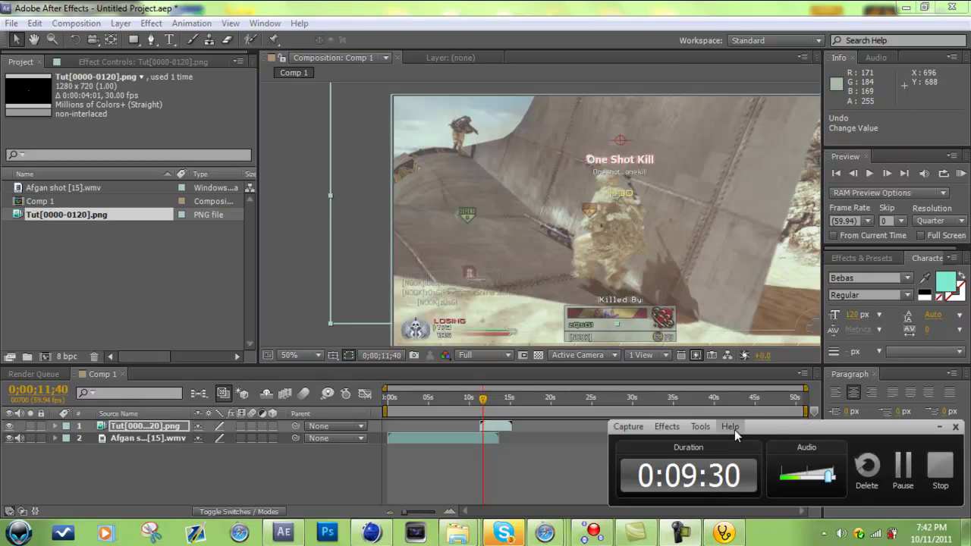
{"action": "left_click", "coordinate": [901, 472]}
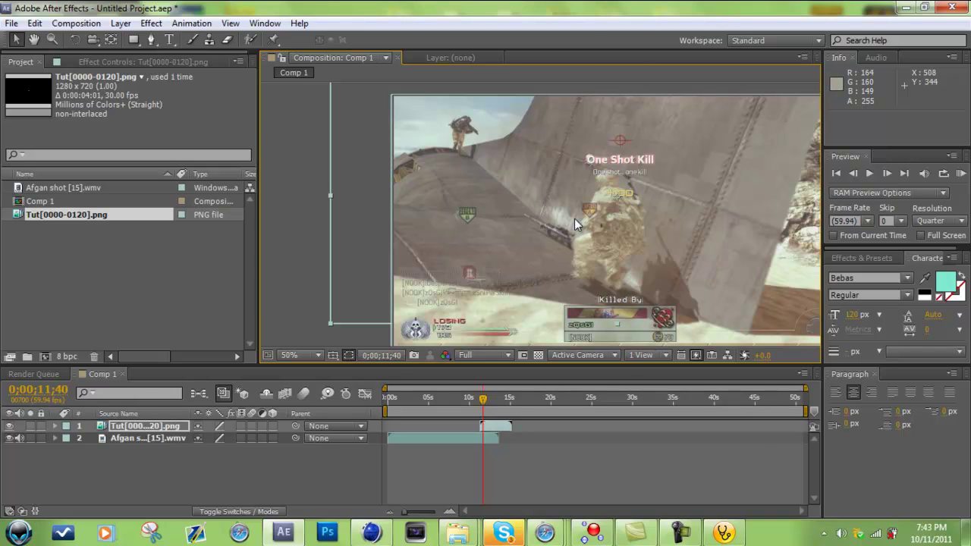
{"action": "key", "text": "period"}
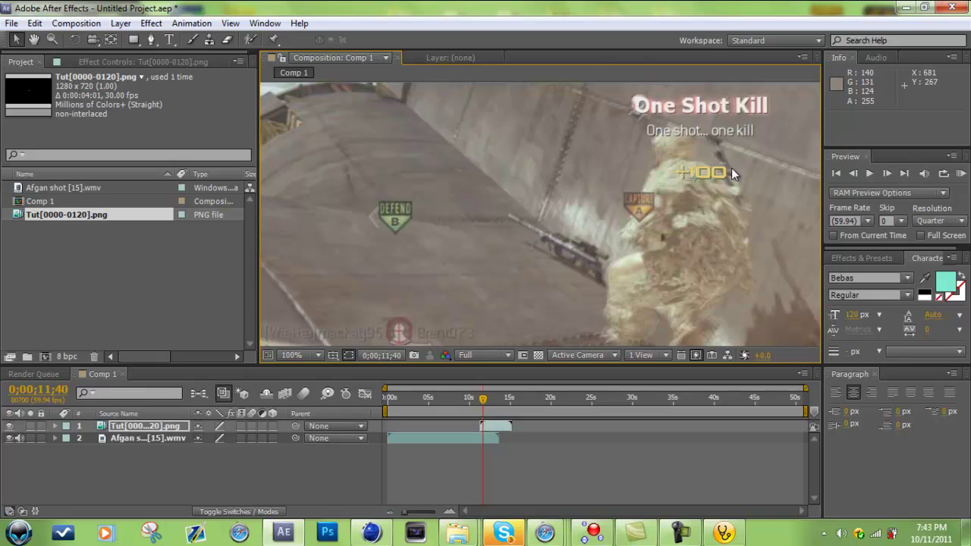
{"action": "scroll", "coordinate": [731, 168], "scroll_direction": "down", "scroll_amount": 2}
{"action": "scroll", "coordinate": [683, 205], "scroll_direction": "up", "scroll_amount": 2}
{"action": "scroll", "coordinate": [669, 208], "scroll_direction": "down", "scroll_amount": 2}
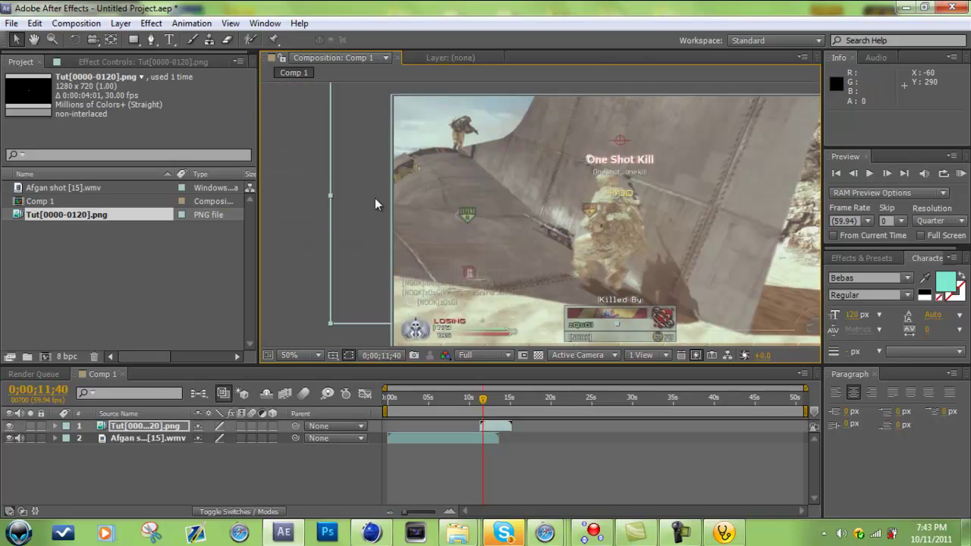
{"action": "mouse_move", "coordinate": [330, 196]}
{"action": "left_mouse_down"}
{"action": "mouse_move", "coordinate": [356, 201]}
{"action": "mouse_move", "coordinate": [340, 194]}
{"action": "left_mouse_up"}
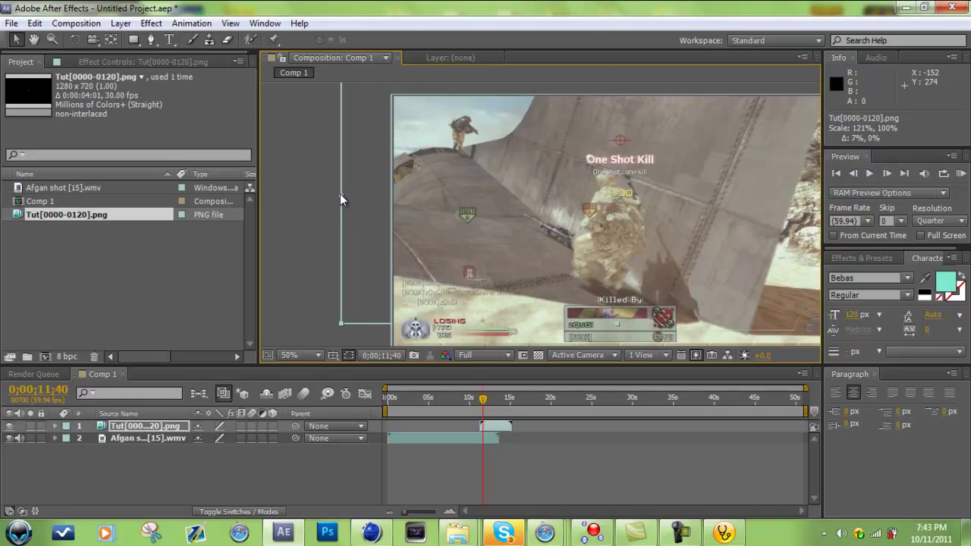
{"action": "key", "text": "period"}
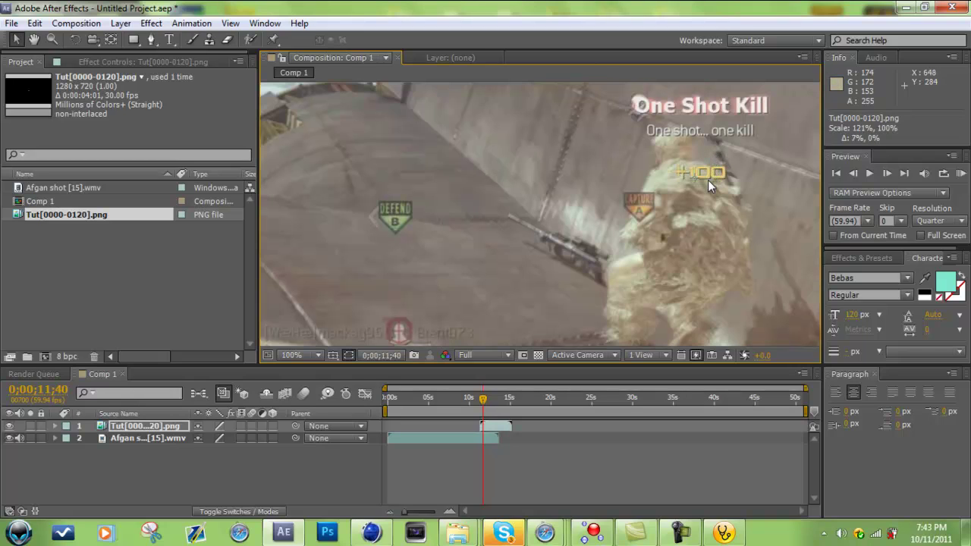
{"action": "key", "text": "comma"}
{"action": "key", "text": "comma"}
{"action": "key", "text": "period"}
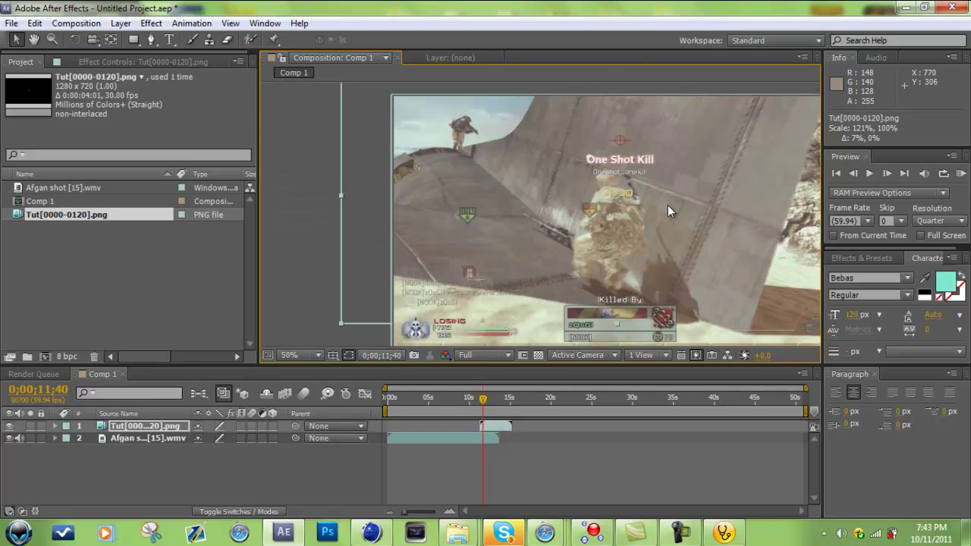
{"action": "right_click", "coordinate": [657, 238]}
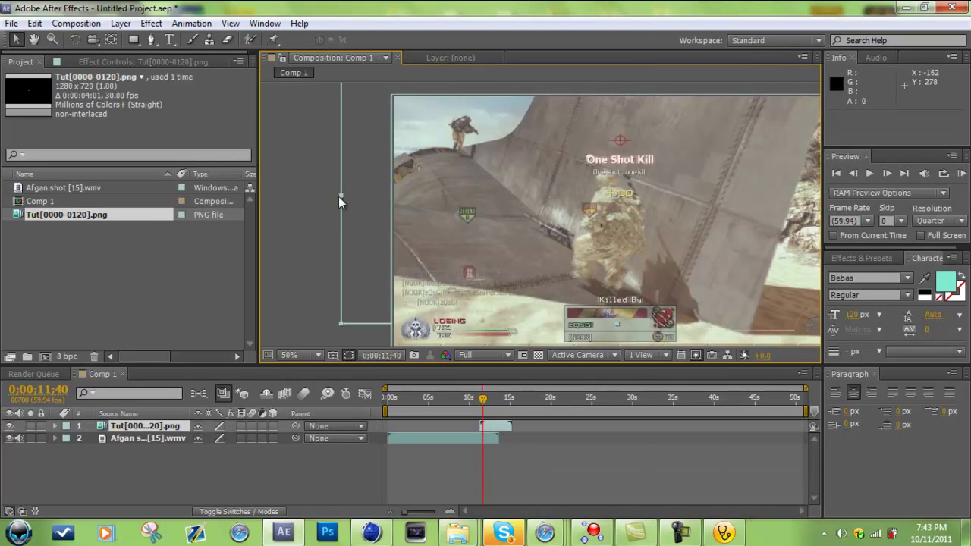
{"action": "key", "text": "comma"}
{"action": "mouse_move", "coordinate": [441, 205]}
{"action": "left_mouse_down"}
{"action": "mouse_move", "coordinate": [453, 205]}
{"action": "mouse_move", "coordinate": [443, 206]}
{"action": "left_mouse_up"}
{"action": "key", "text": "Return"}
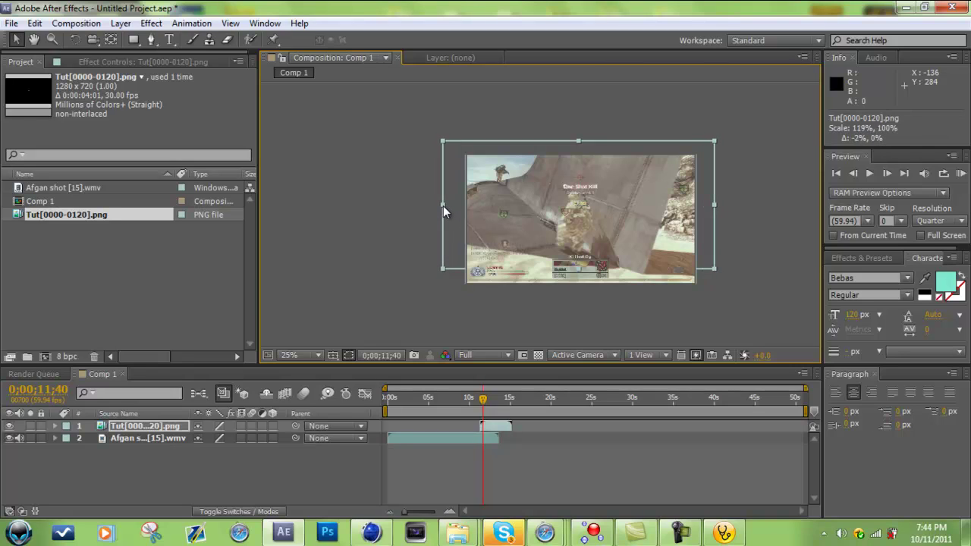
{"action": "key", "text": "ctrl+z"}
{"action": "key", "text": "period"}
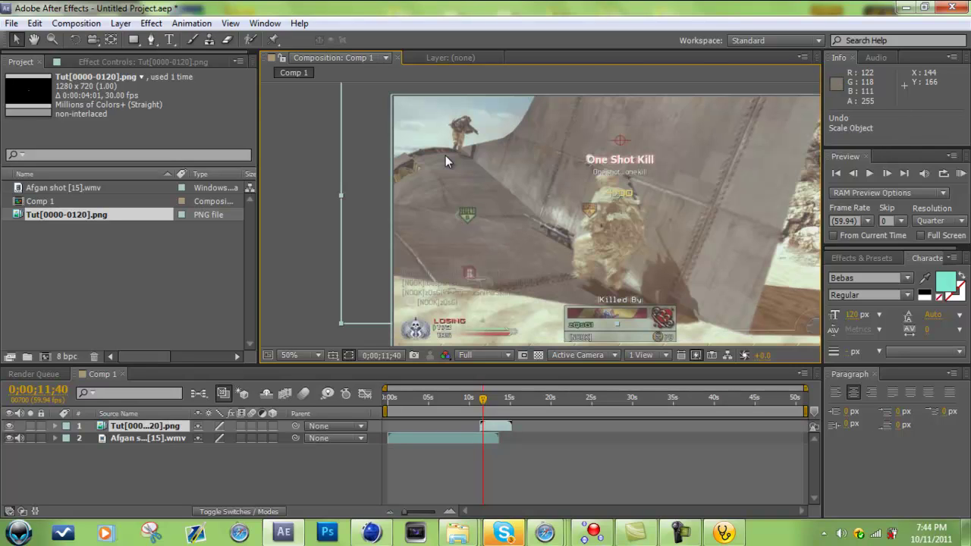
{"action": "key", "text": "period"}
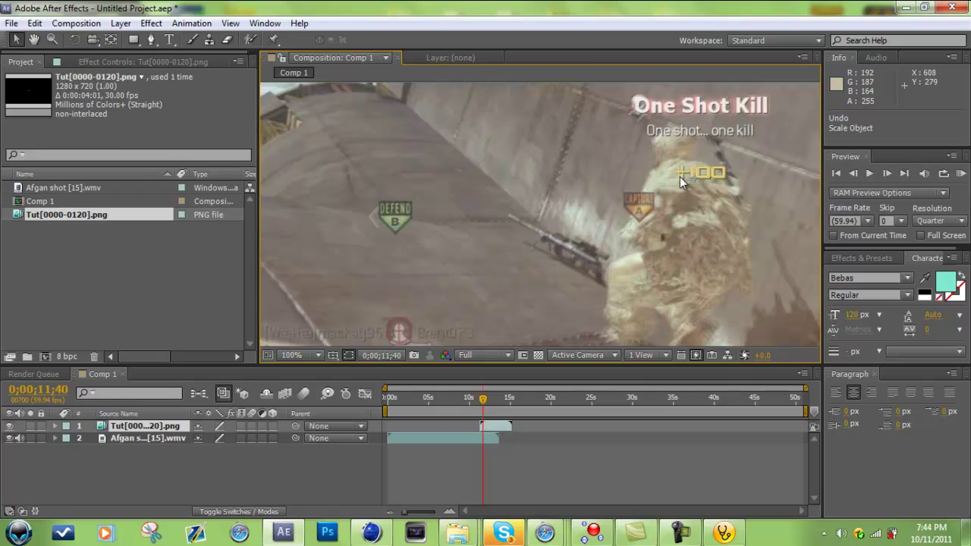
{"action": "left_click_drag", "start_coordinate": [610, 205], "coordinate": [614, 205]}
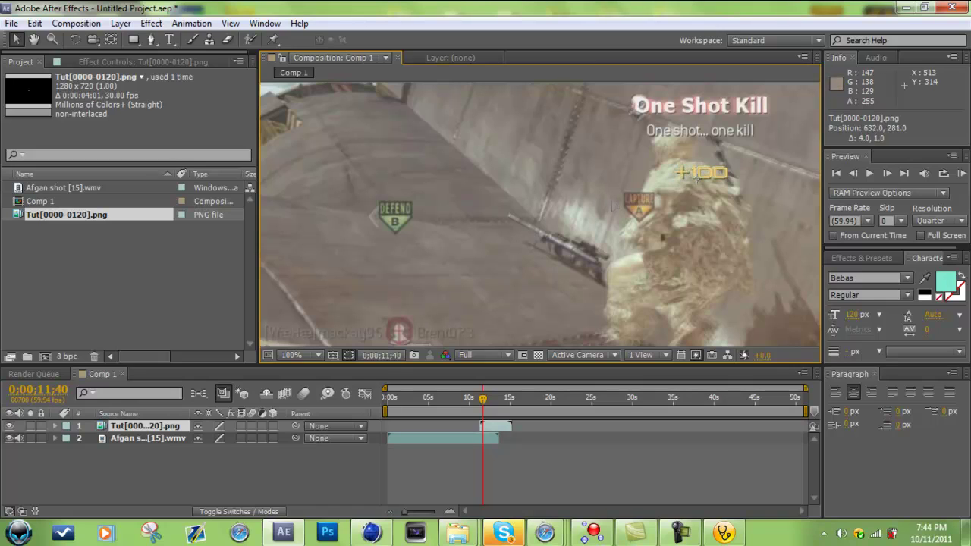
{"action": "scroll", "coordinate": [612, 201], "scroll_direction": "down", "scroll_amount": 3}
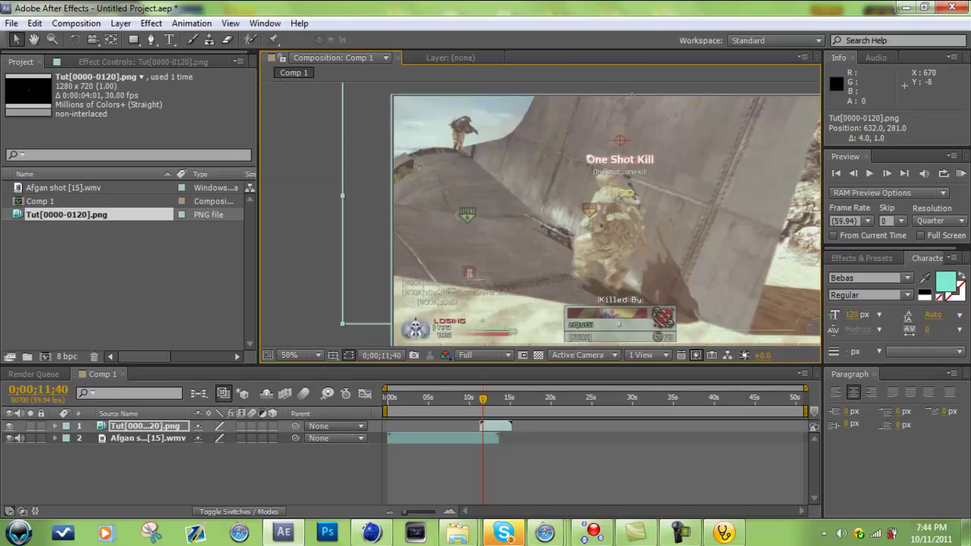
{"action": "left_click_drag", "start_coordinate": [620, 196], "coordinate": [620, 196]}
{"action": "scroll", "coordinate": [637, 176], "scroll_direction": "up", "scroll_amount": 2}
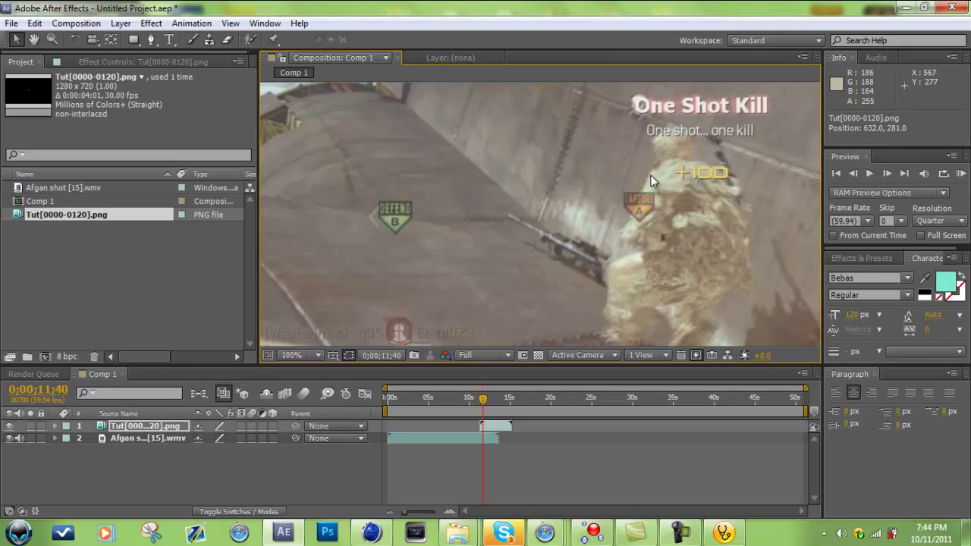
{"action": "scroll", "coordinate": [747, 188], "scroll_direction": "down", "scroll_amount": 4}
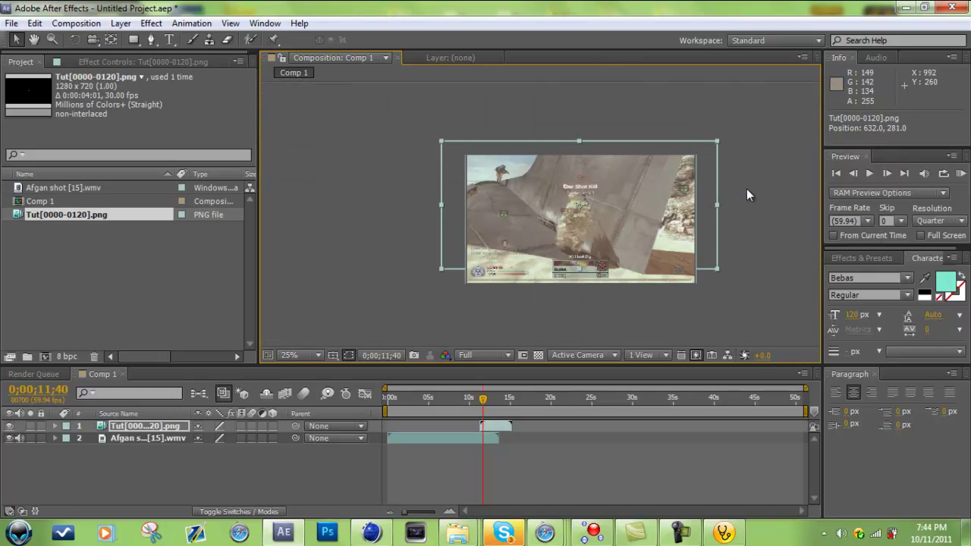
{"action": "scroll", "coordinate": [742, 188], "scroll_direction": "up", "scroll_amount": 4}
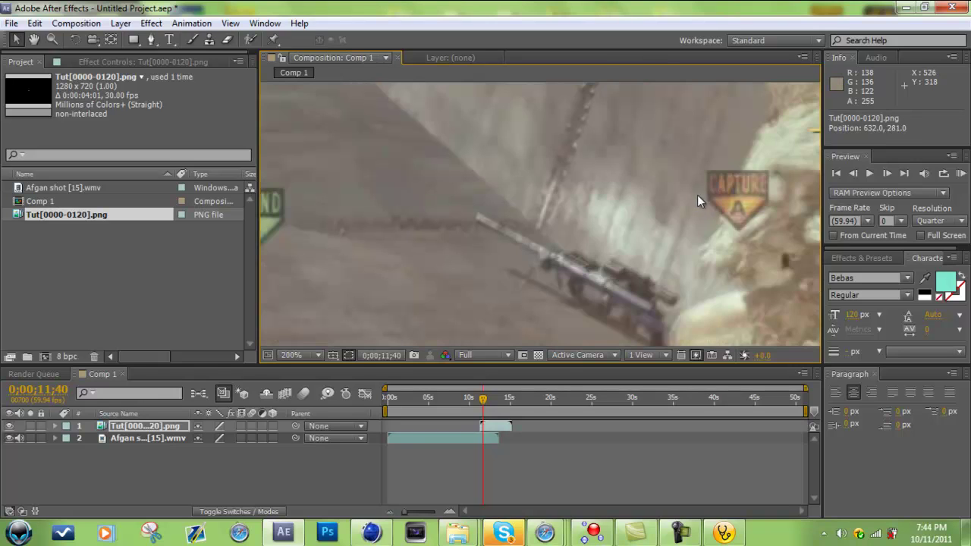
{"action": "scroll", "coordinate": [706, 192], "scroll_direction": "down", "scroll_amount": 4}
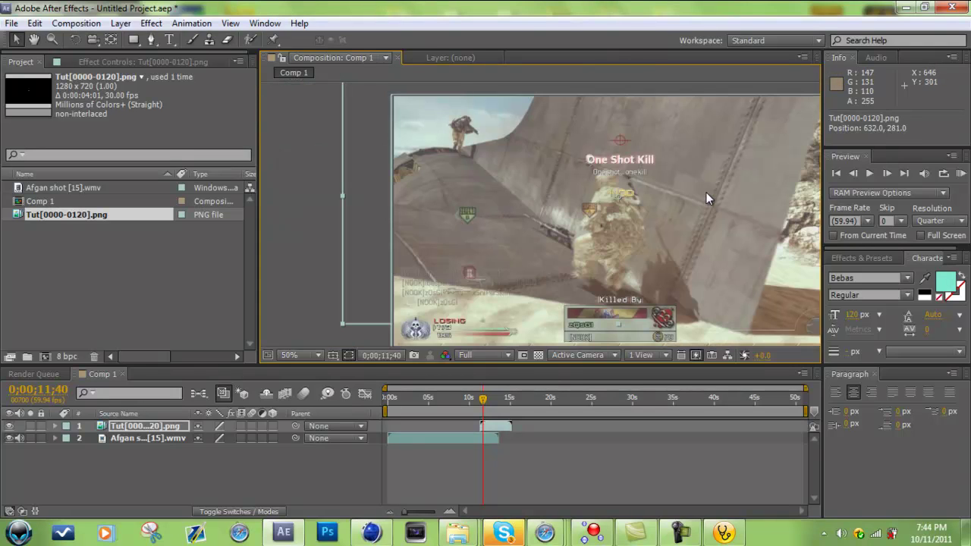
{"action": "scroll", "coordinate": [678, 196], "scroll_direction": "up", "scroll_amount": 2}
- Fit the composition in the viewer and set the viewer resolution to Half
{"action": "left_click", "coordinate": [300, 355]}
{"action": "left_click", "coordinate": [341, 114]}
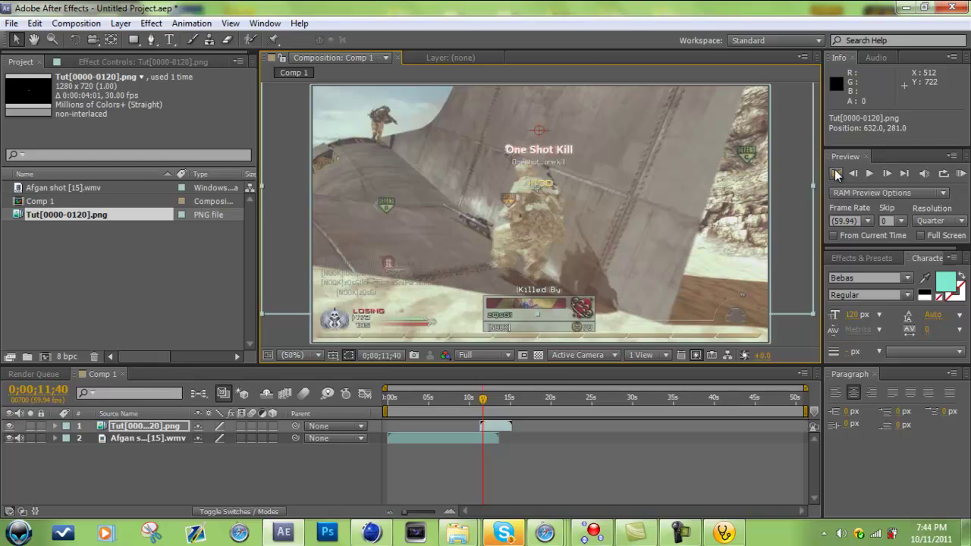
{"action": "left_click", "coordinate": [963, 174]}
{"action": "left_click", "coordinate": [470, 357]}
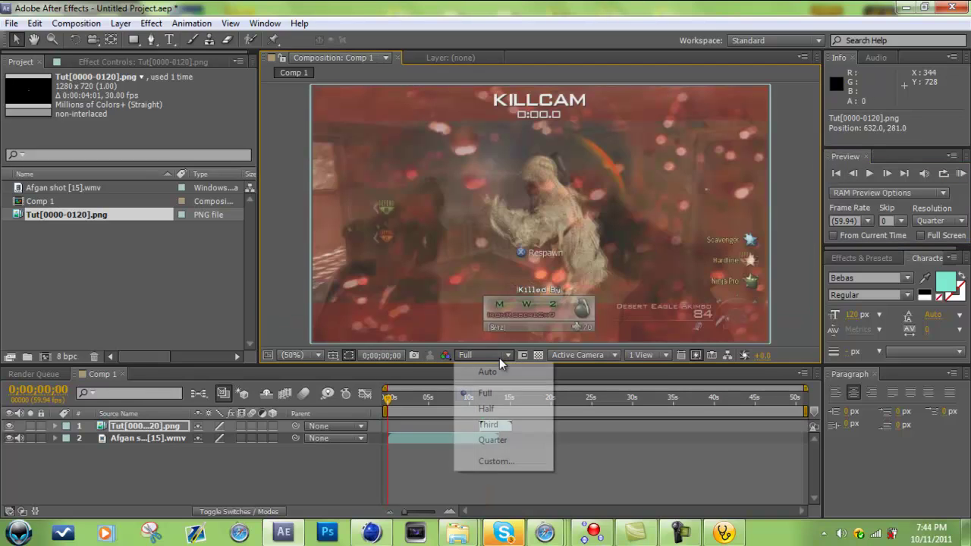
{"action": "left_click", "coordinate": [482, 409]}
- Run a RAM preview, stop it, and jump back to 0;00;12;22
{"action": "left_click", "coordinate": [963, 174]}
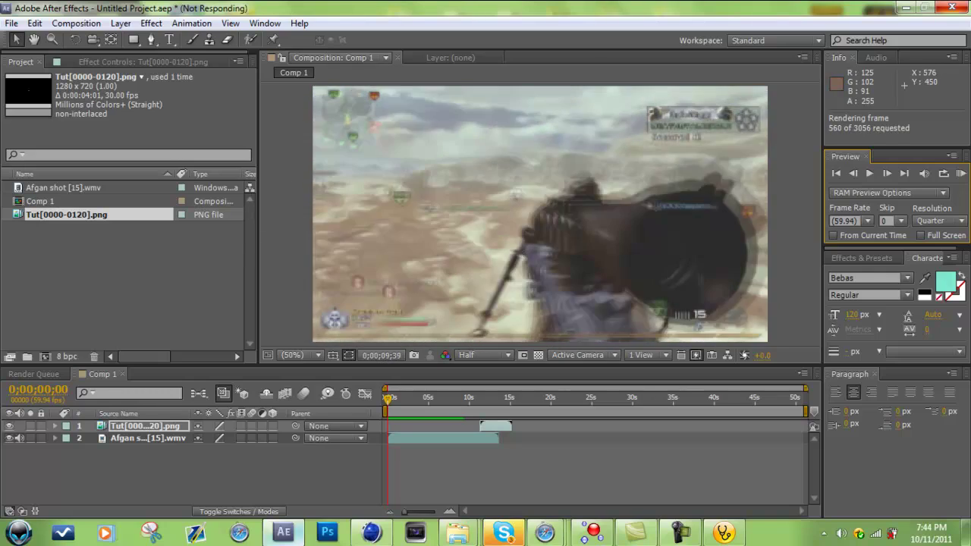
{"action": "key", "text": "space"}
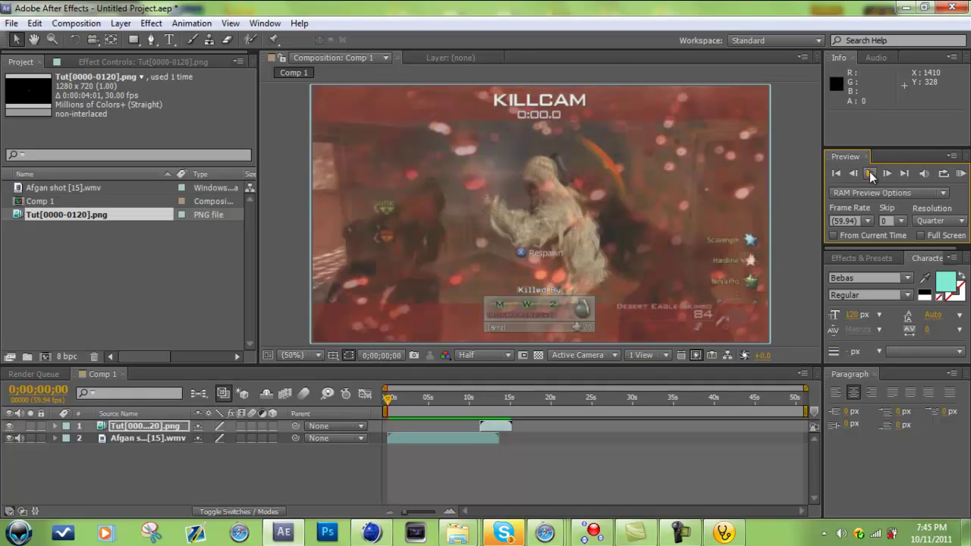
{"action": "scroll", "coordinate": [563, 236], "scroll_direction": "up", "scroll_amount": 2}
{"action": "left_click", "coordinate": [489, 400]}
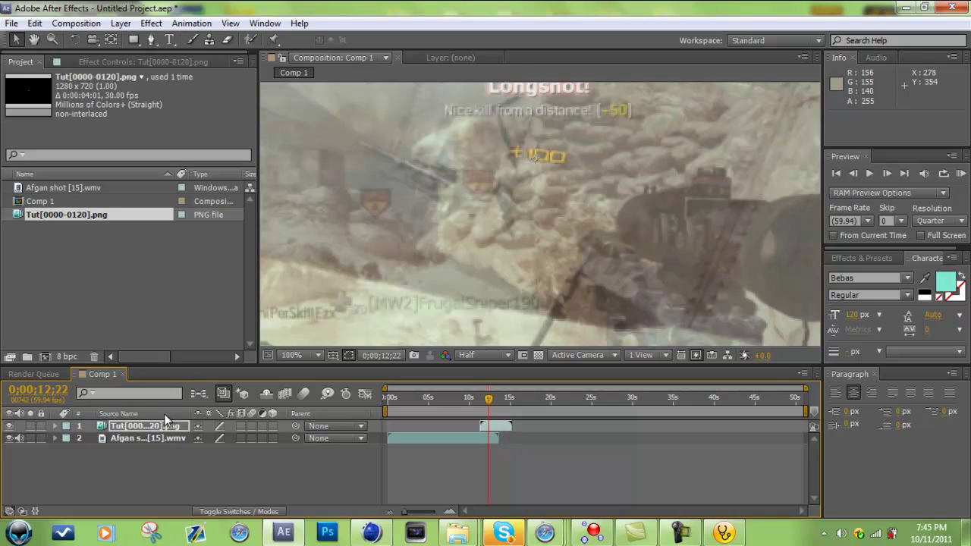
- Enable Time Remapping on the Tut[0000-0120].png layer via Layer > Time
{"action": "left_click", "coordinate": [121, 23]}
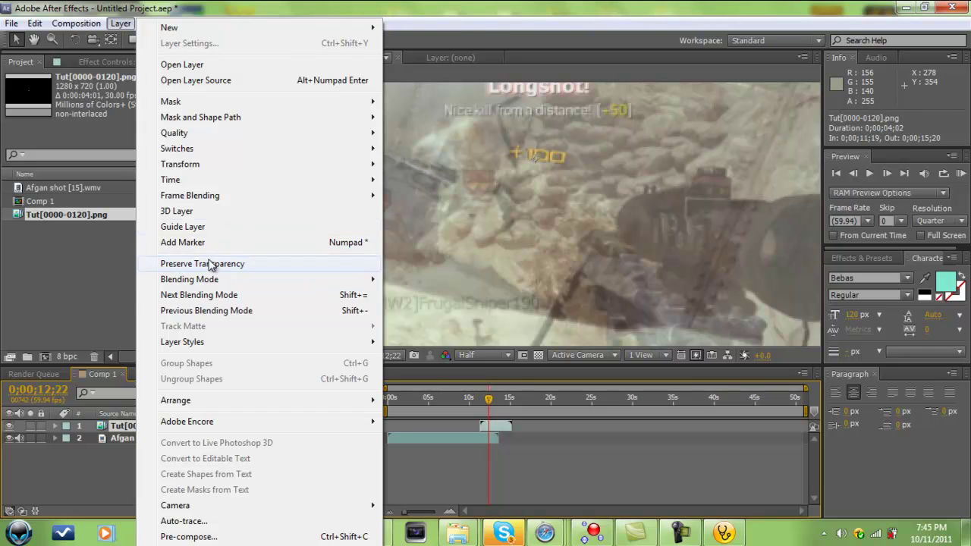
{"action": "mouse_move", "coordinate": [239, 171]}
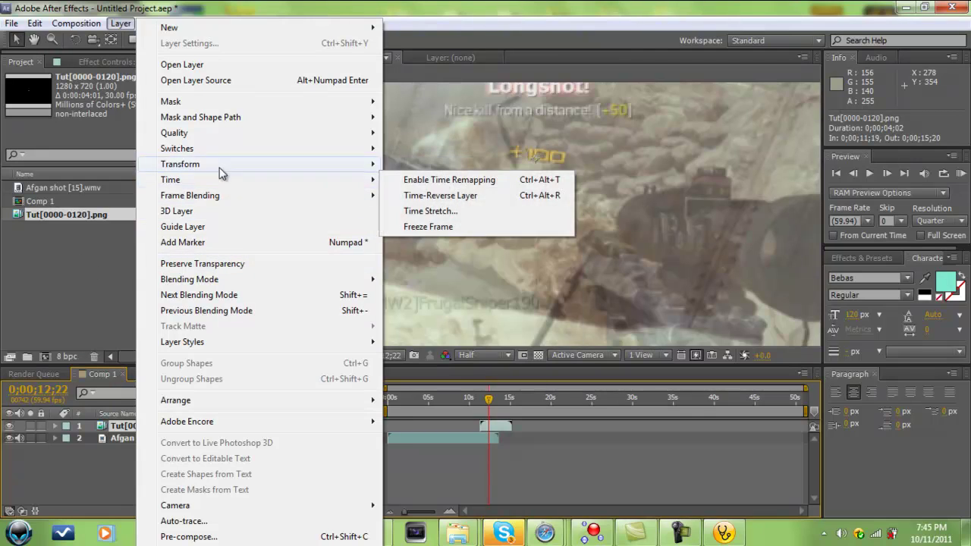
{"action": "left_click", "coordinate": [120, 23]}
{"action": "left_click", "coordinate": [120, 23]}
{"action": "mouse_move", "coordinate": [212, 152]}
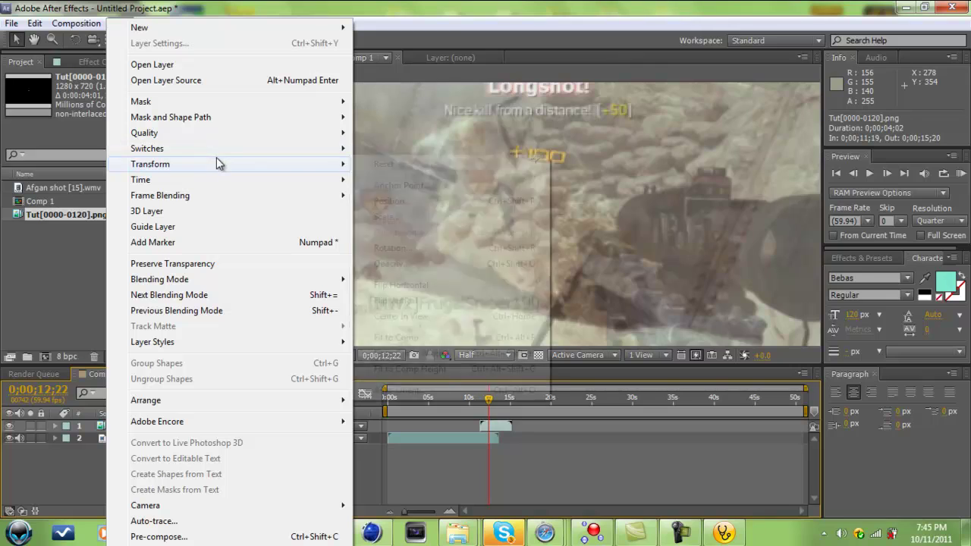
{"action": "mouse_move", "coordinate": [225, 178]}
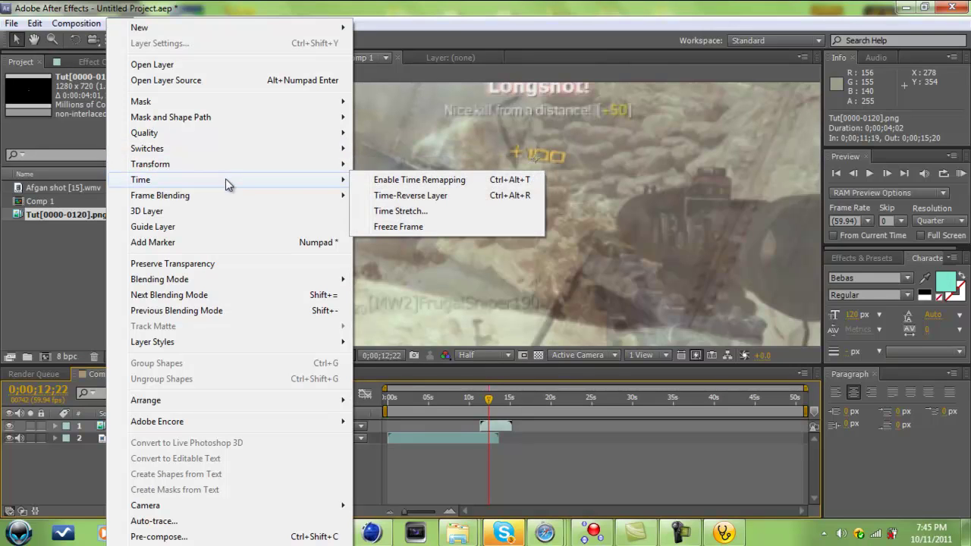
{"action": "left_click", "coordinate": [443, 179]}
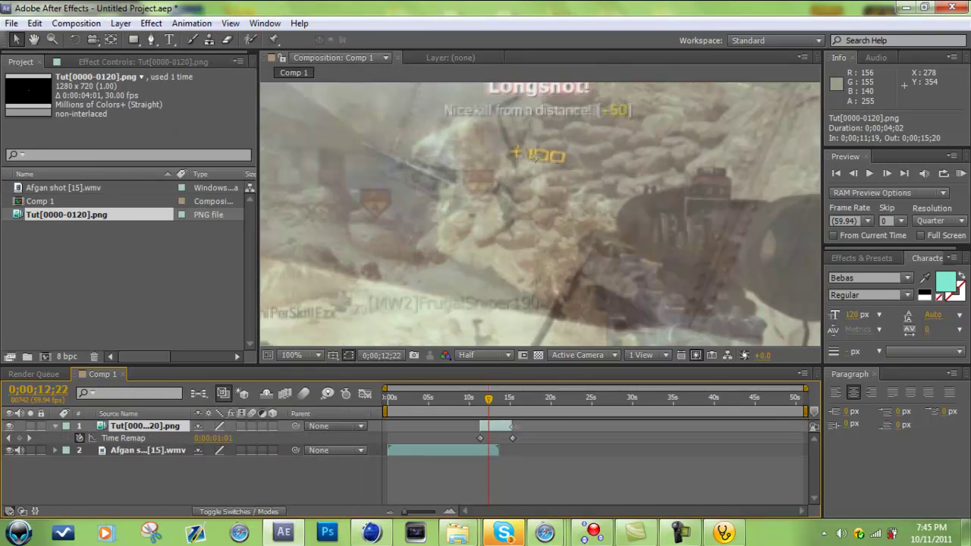
- Try shortening the PNG layer's out point, check the timing, then undo the trim
{"action": "left_click_drag", "start_coordinate": [511, 426], "coordinate": [501, 426]}
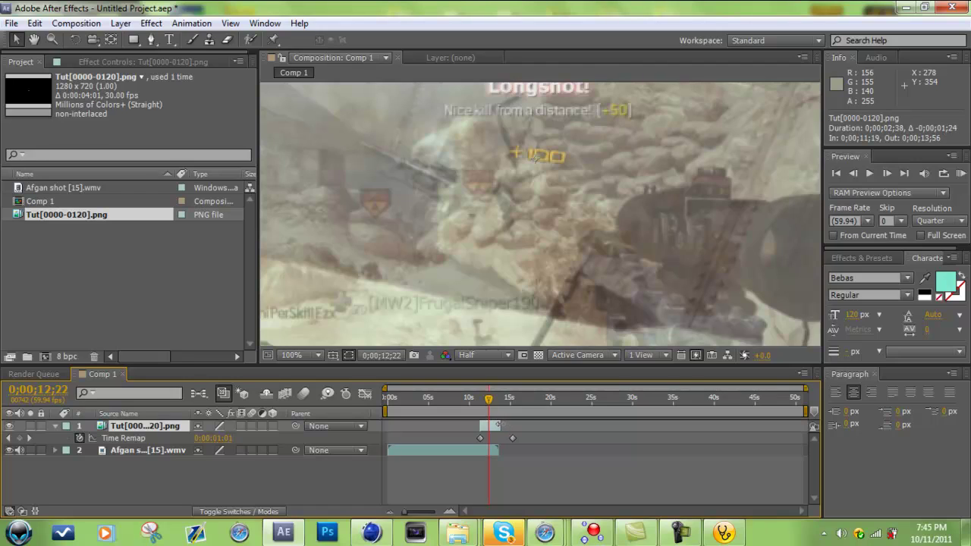
{"action": "left_click_drag", "start_coordinate": [488, 411], "coordinate": [497, 404]}
{"action": "key", "text": "ctrl+z"}
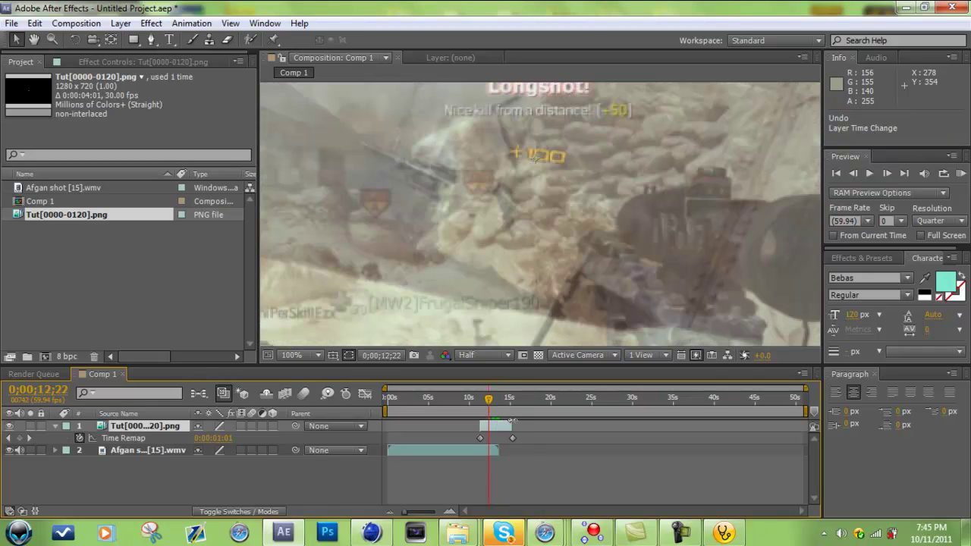
- Remove time remapping from the Tut[0000-0120].png layer and apply Twixtor to it
{"action": "left_click", "coordinate": [128, 434]}
{"action": "key", "text": "Delete"}
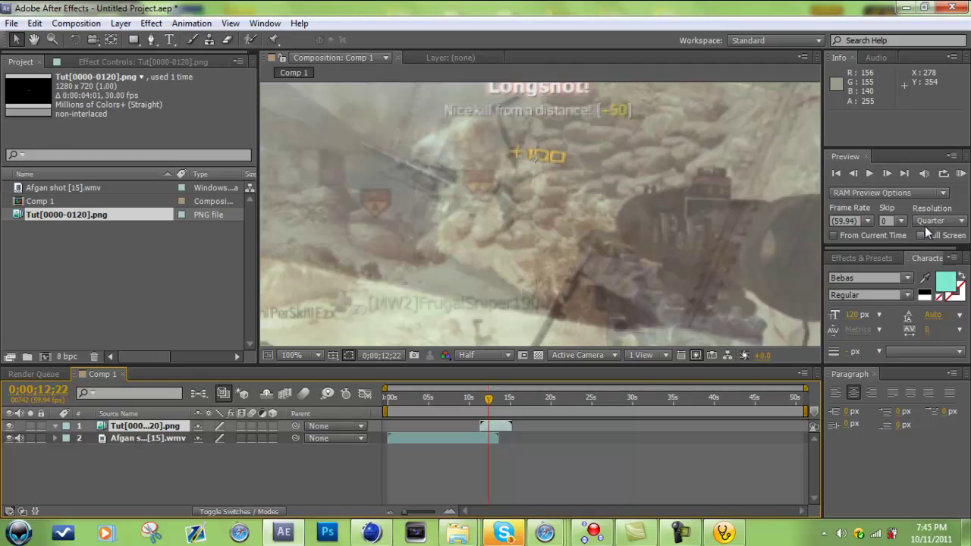
{"action": "left_click", "coordinate": [878, 262]}
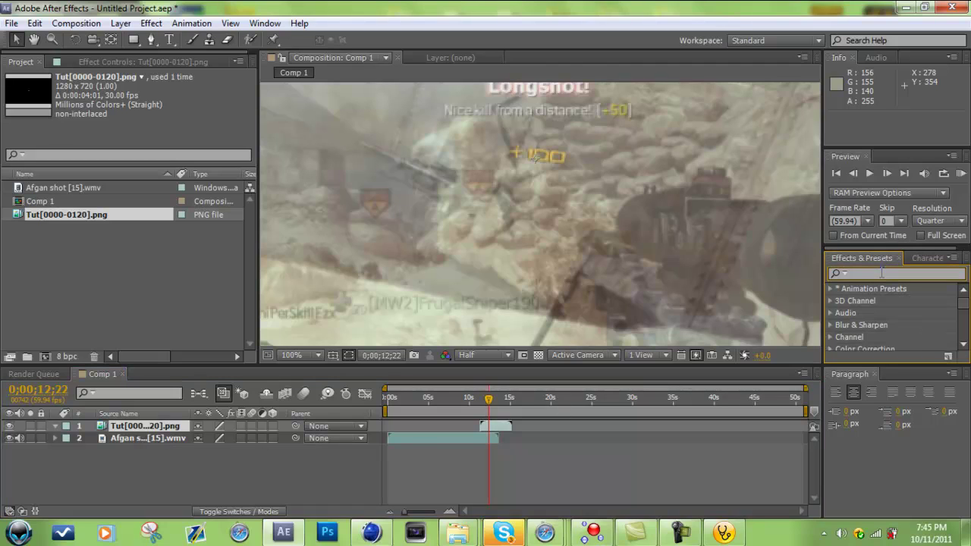
{"action": "type", "text": "twix"}
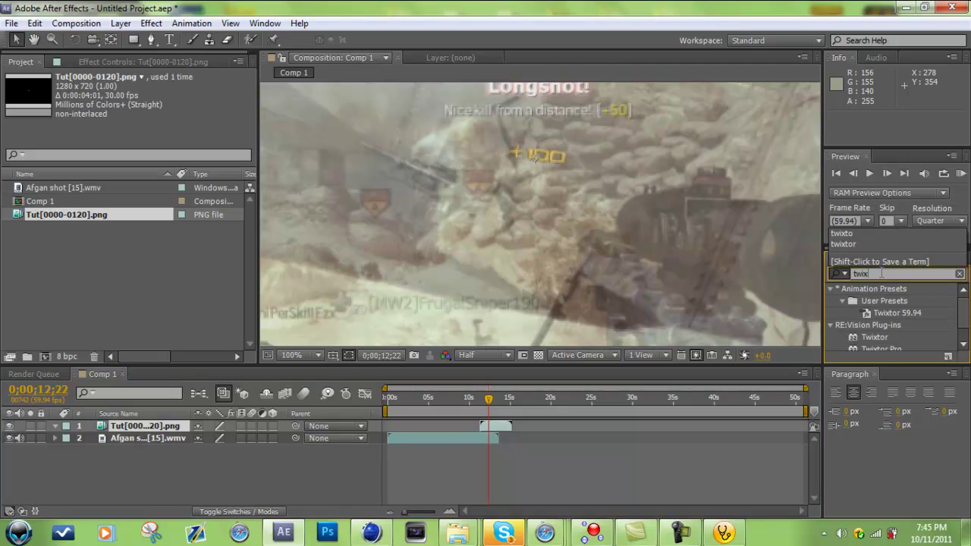
{"action": "left_click_drag", "start_coordinate": [875, 336], "coordinate": [552, 226]}
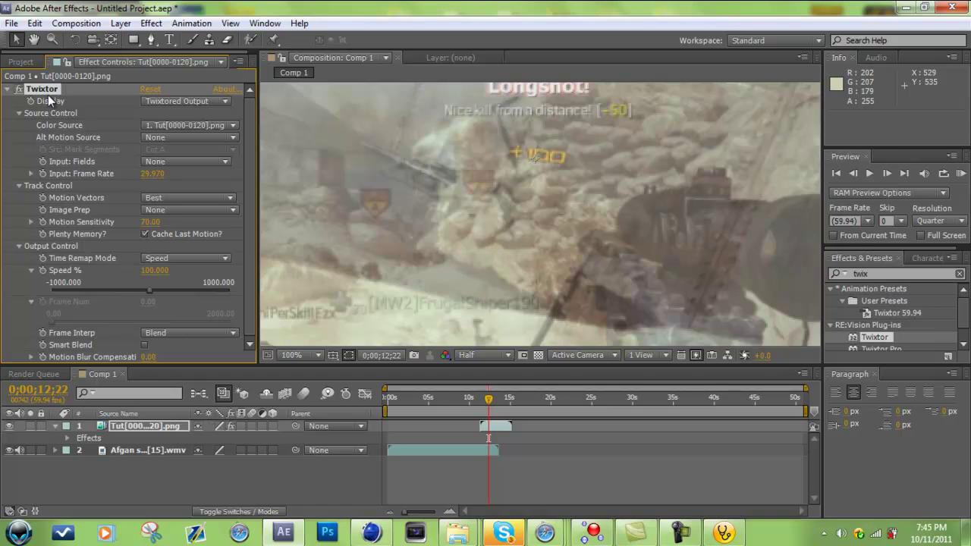
- Set the Twixtor Speed % to 160 after checking the sped-up motion
{"action": "left_click_drag", "start_coordinate": [153, 289], "coordinate": [157, 289]}
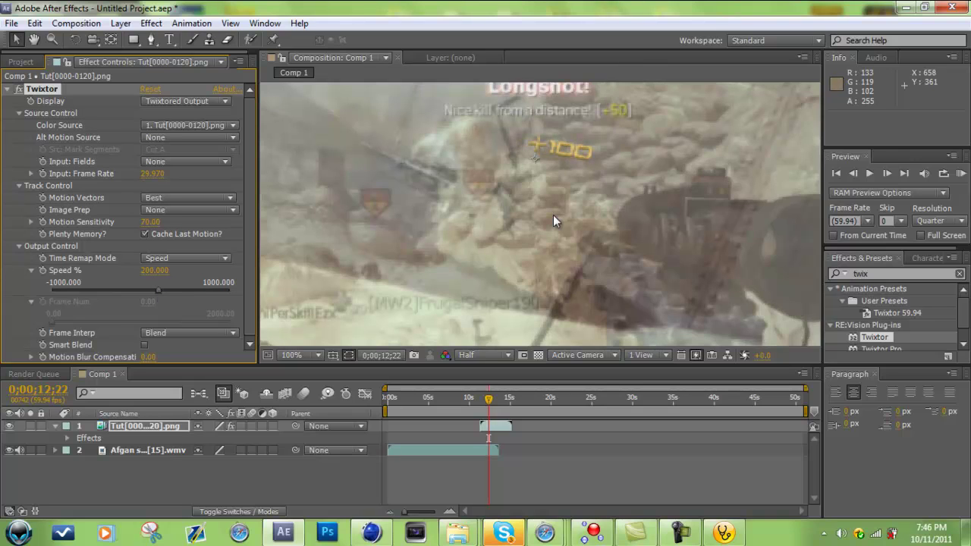
{"action": "scroll", "coordinate": [553, 215], "scroll_direction": "down", "scroll_amount": 2}
{"action": "left_click_drag", "start_coordinate": [486, 406], "coordinate": [497, 406]}
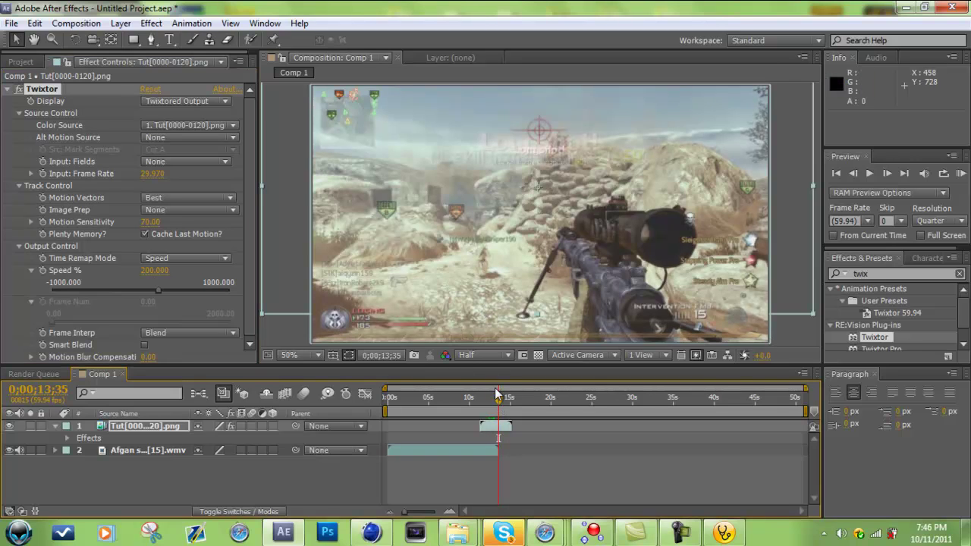
{"action": "left_click_drag", "start_coordinate": [158, 290], "coordinate": [155, 290]}
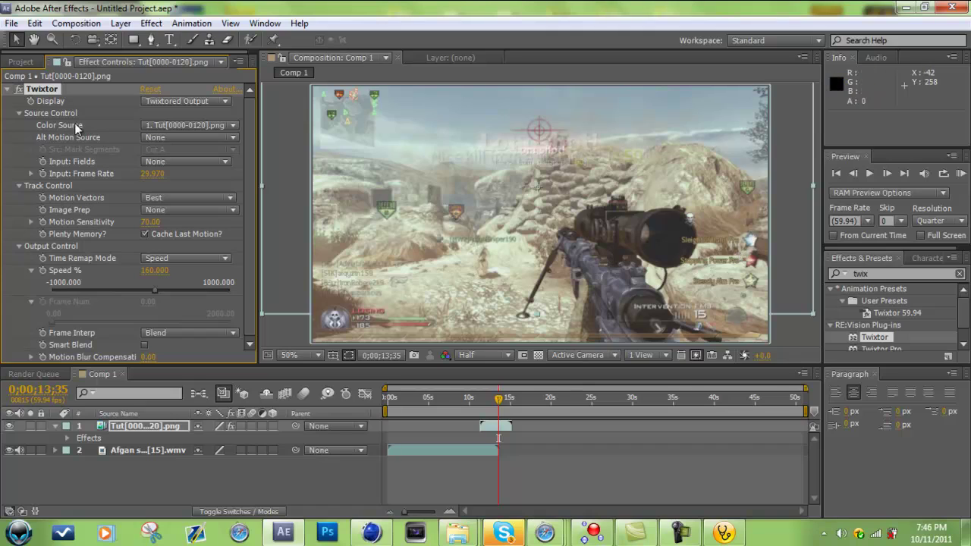
{"action": "left_click", "coordinate": [7, 89]}
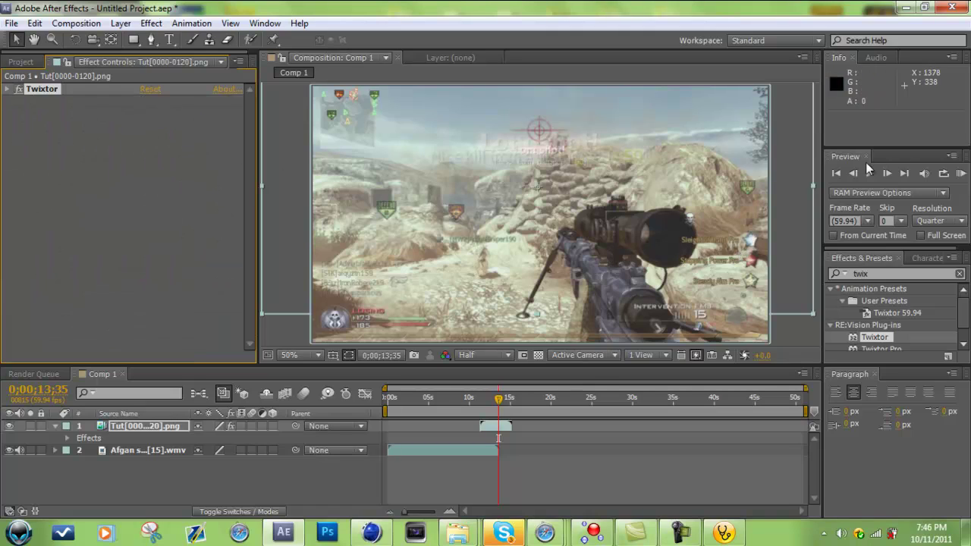
- Start the work area at about 10 seconds and RAM-preview the sped-up +100 animation
{"action": "left_click_drag", "start_coordinate": [386, 411], "coordinate": [468, 410]}
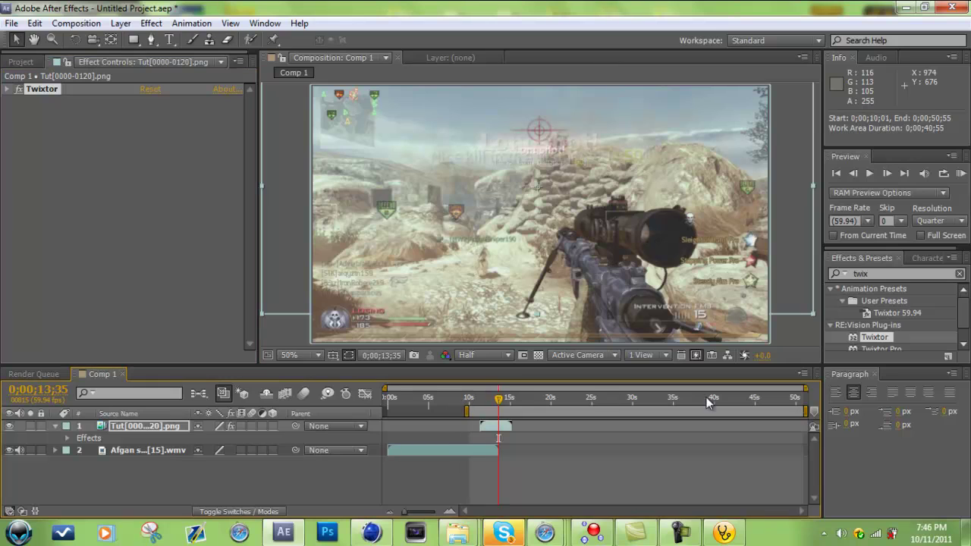
{"action": "left_click", "coordinate": [962, 173]}
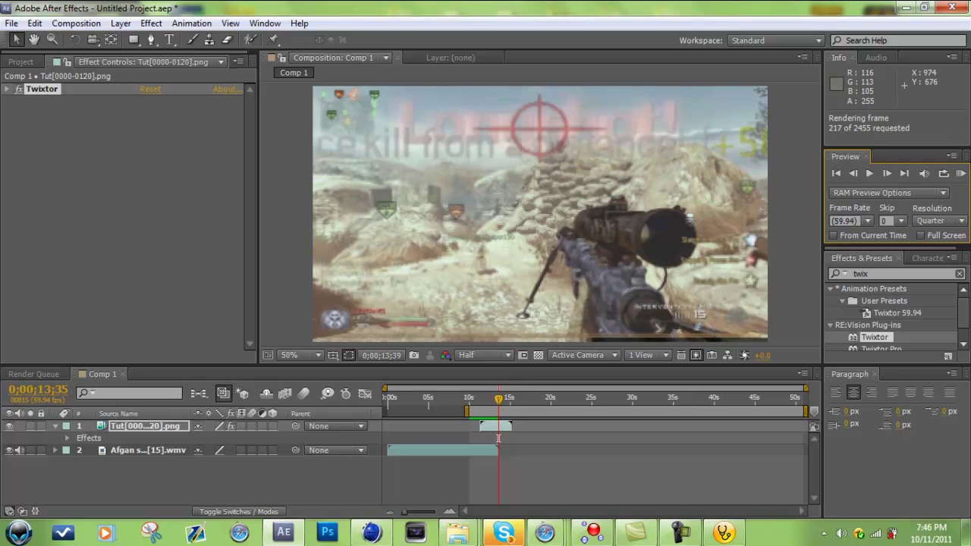
{"action": "left_click", "coordinate": [871, 173]}
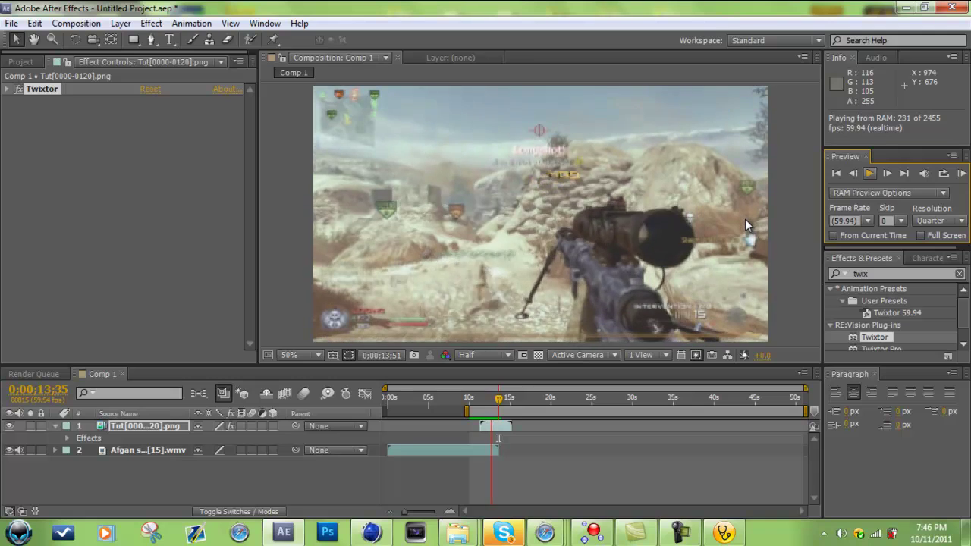
{"action": "key", "text": "space"}
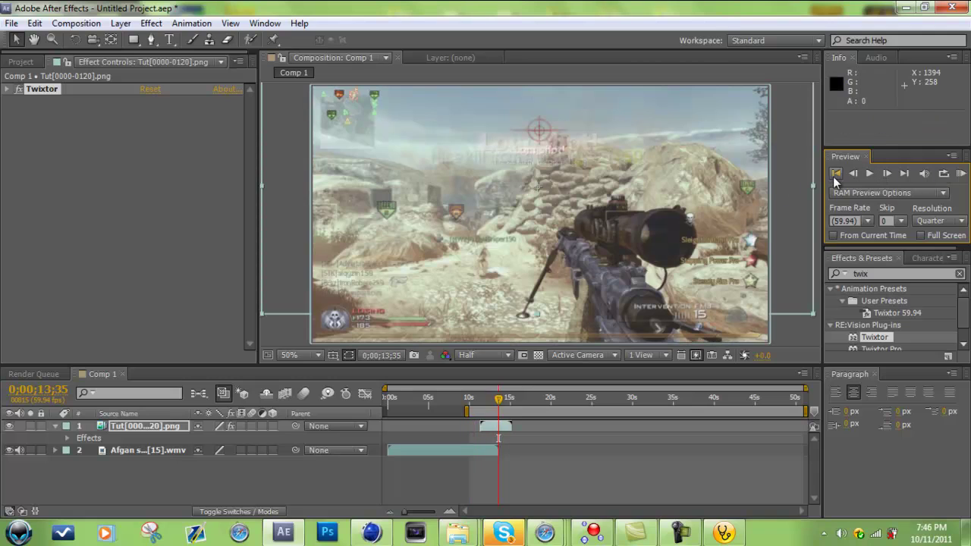
{"action": "left_click", "coordinate": [149, 425]}
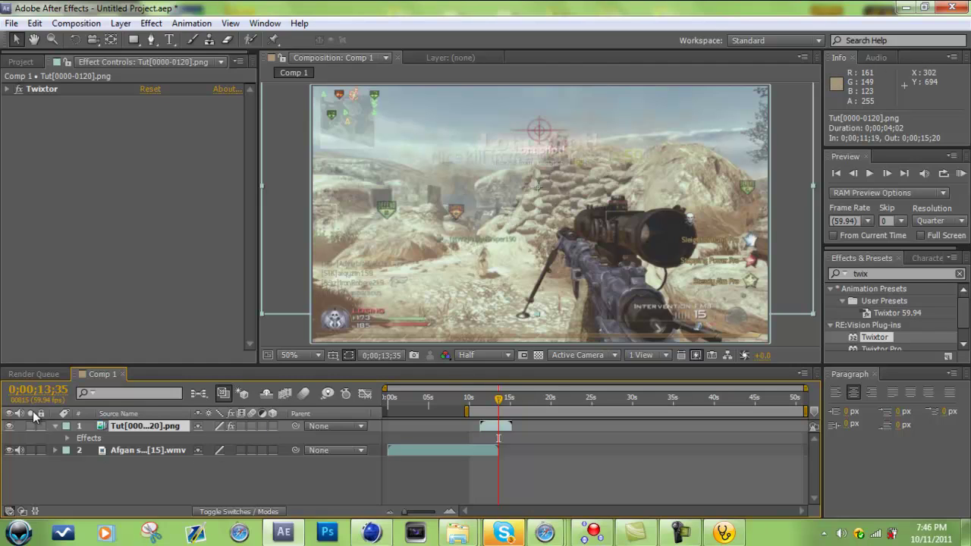
- Keyframe the PNG layer's Opacity from 0% at 0;00;11;19 to 100% at 0;00;11;45
{"action": "right_click", "coordinate": [138, 427]}
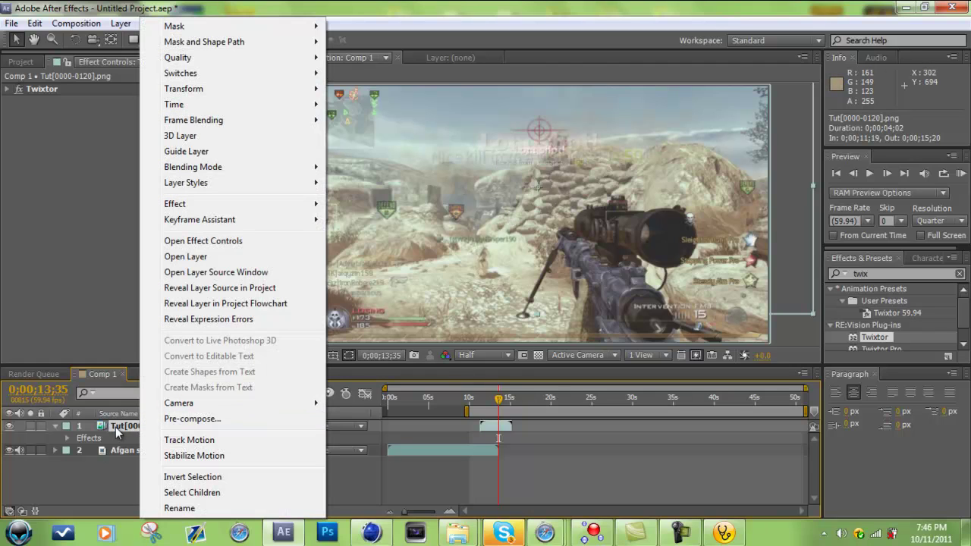
{"action": "left_click", "coordinate": [64, 437]}
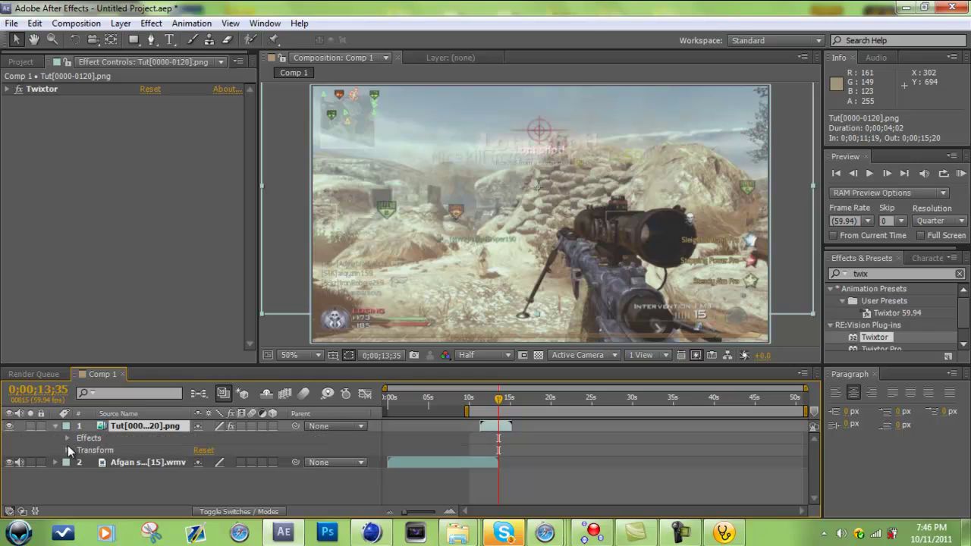
{"action": "left_click", "coordinate": [68, 450]}
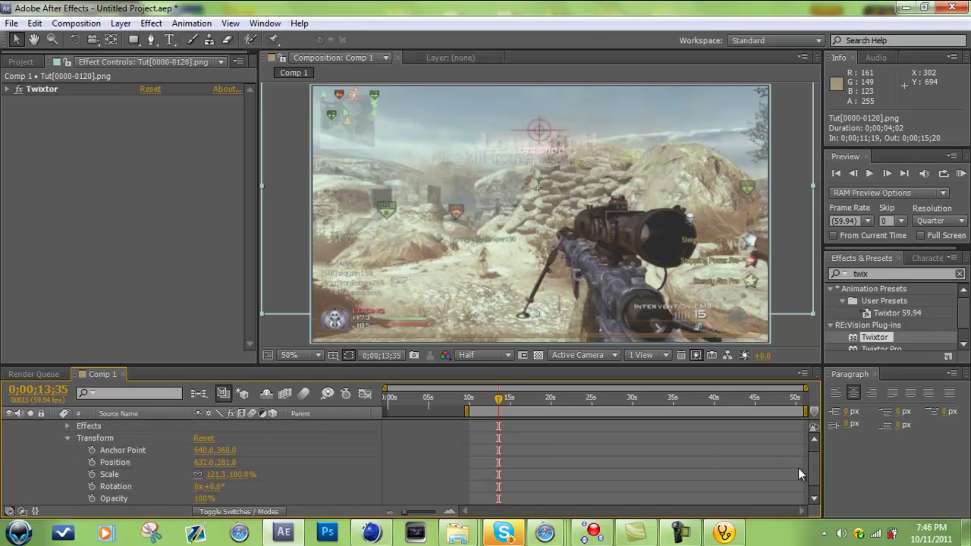
{"action": "scroll", "coordinate": [816, 465], "scroll_direction": "up", "scroll_amount": 1}
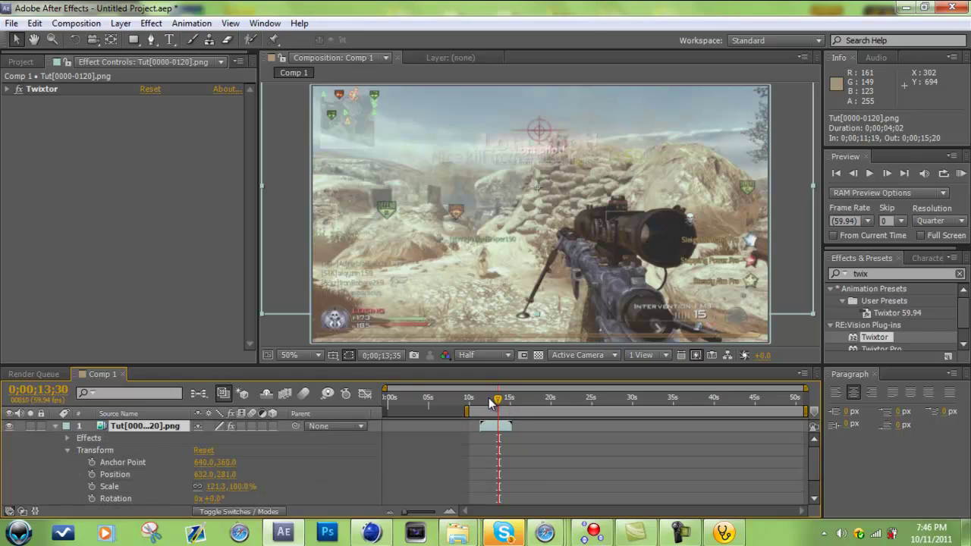
{"action": "mouse_move", "coordinate": [490, 402]}
{"action": "left_mouse_down"}
{"action": "mouse_move", "coordinate": [477, 403]}
{"action": "mouse_move", "coordinate": [487, 398]}
{"action": "left_mouse_up"}
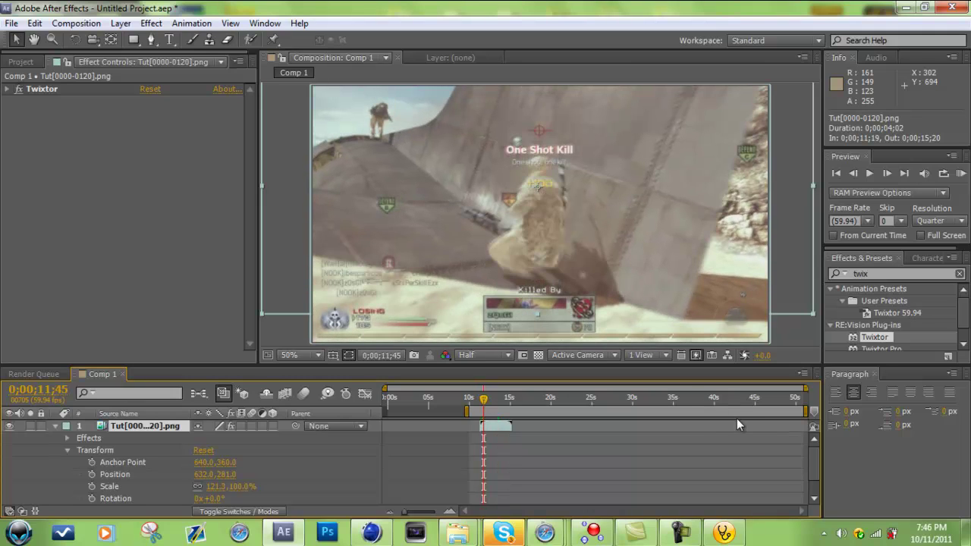
{"action": "scroll", "coordinate": [813, 468], "scroll_direction": "down", "scroll_amount": 2}
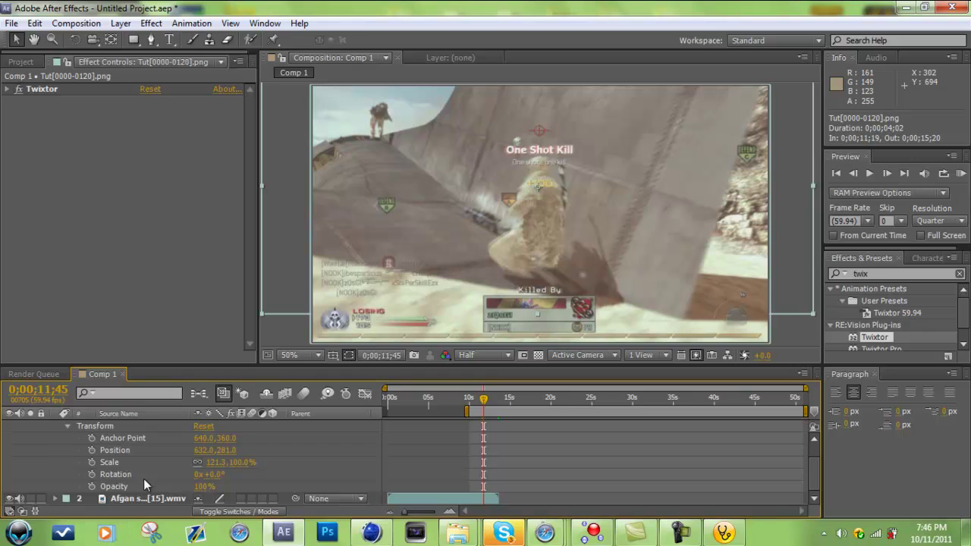
{"action": "left_click", "coordinate": [92, 486]}
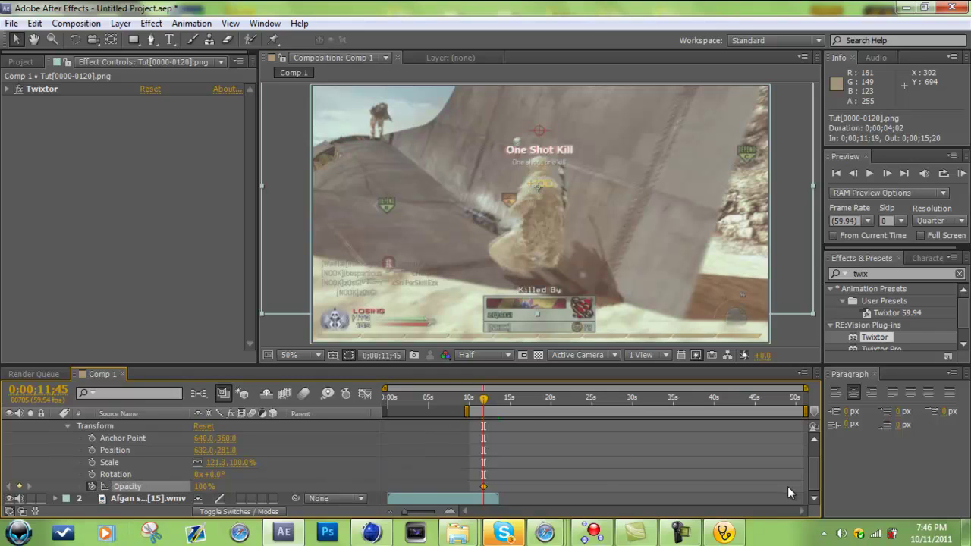
{"action": "scroll", "coordinate": [816, 467], "scroll_direction": "up", "scroll_amount": 2}
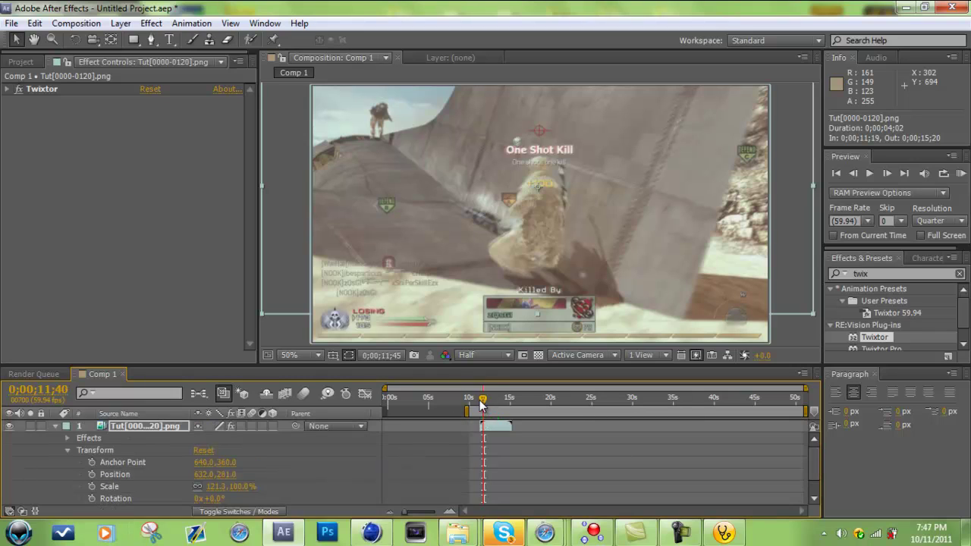
{"action": "left_click_drag", "start_coordinate": [480, 406], "coordinate": [481, 403]}
{"action": "scroll", "coordinate": [806, 468], "scroll_direction": "down", "scroll_amount": 2}
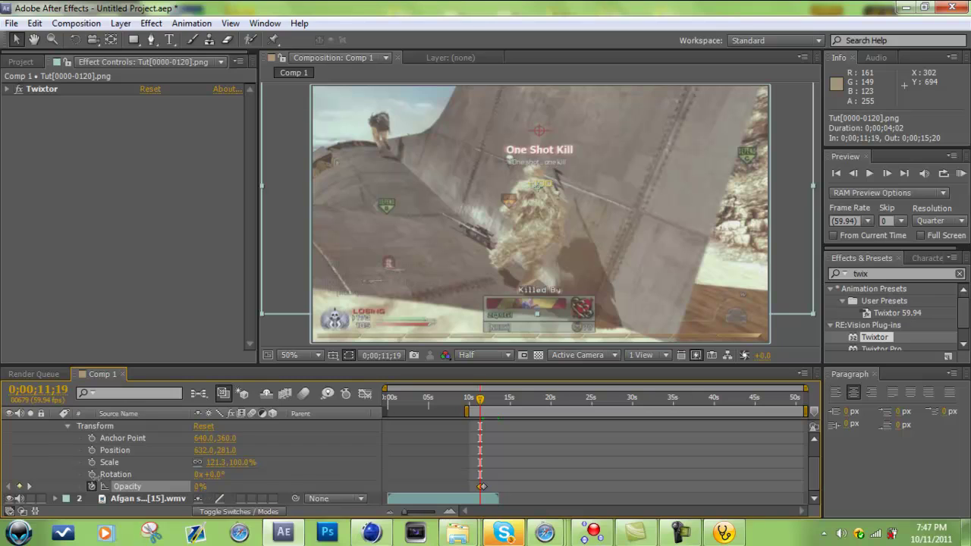
{"action": "mouse_move", "coordinate": [480, 400]}
{"action": "left_mouse_down"}
{"action": "mouse_move", "coordinate": [508, 403]}
{"action": "mouse_move", "coordinate": [479, 400]}
{"action": "left_mouse_up"}
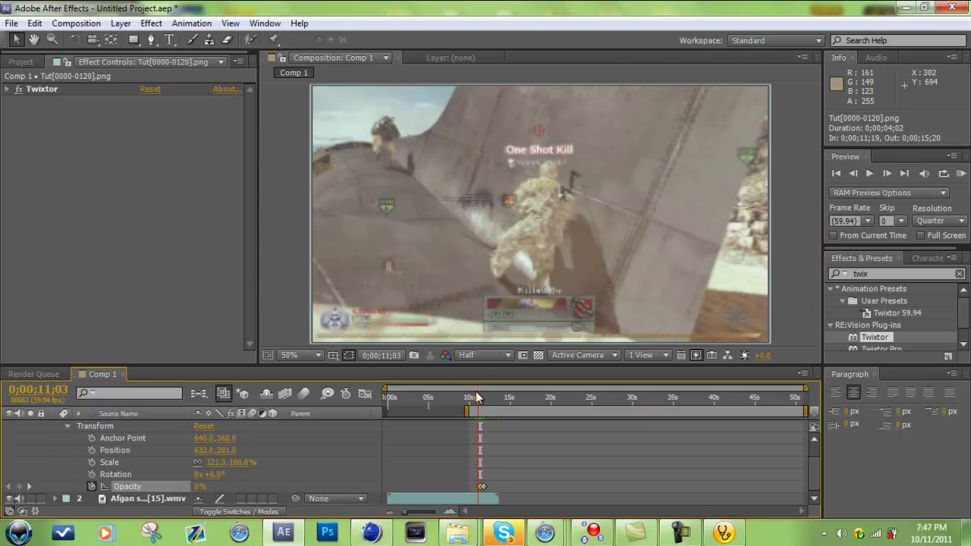
- View the preview at 100% zoom and Full resolution, scrubbing through the fade-in
{"action": "key", "text": "period"}
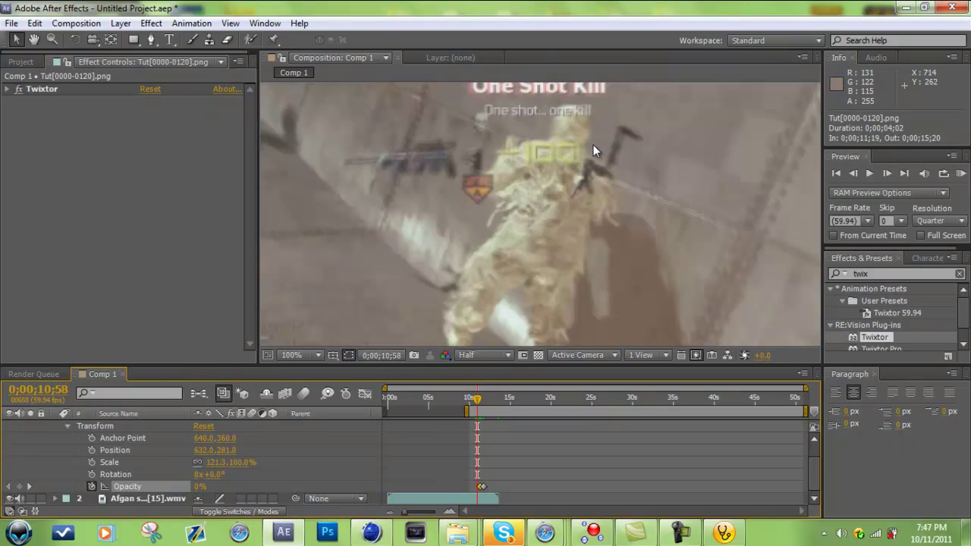
{"action": "left_click", "coordinate": [493, 358]}
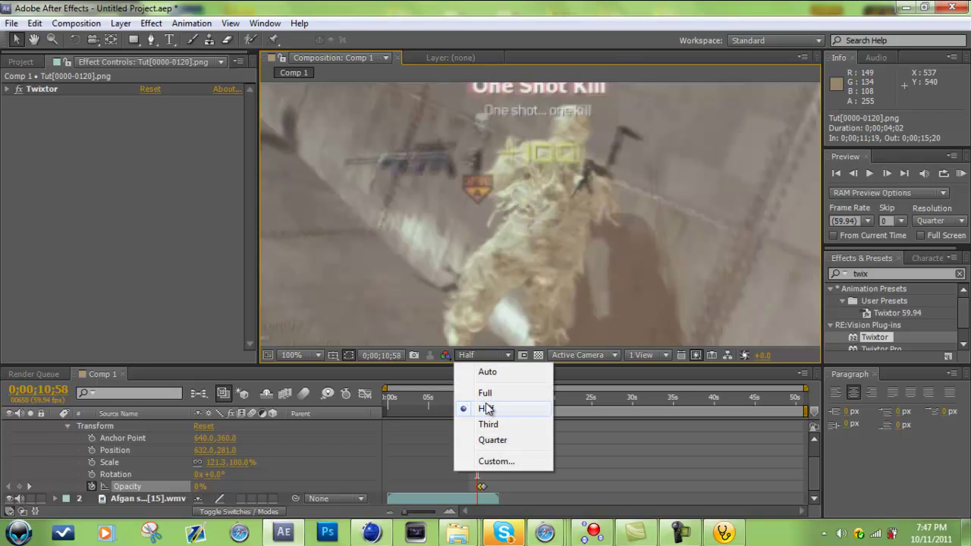
{"action": "left_click", "coordinate": [489, 393]}
{"action": "left_click_drag", "start_coordinate": [479, 396], "coordinate": [490, 407]}
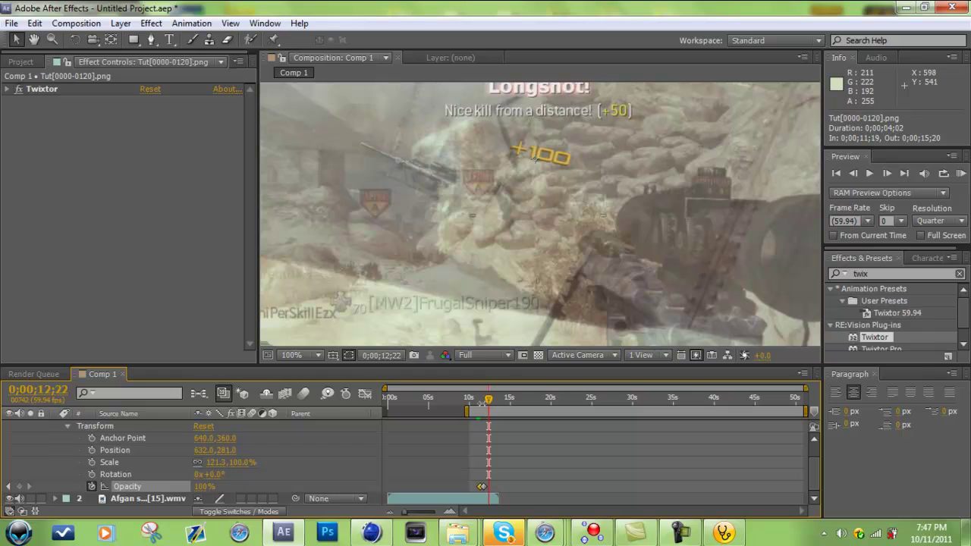
{"action": "left_click_drag", "start_coordinate": [486, 404], "coordinate": [483, 403]}
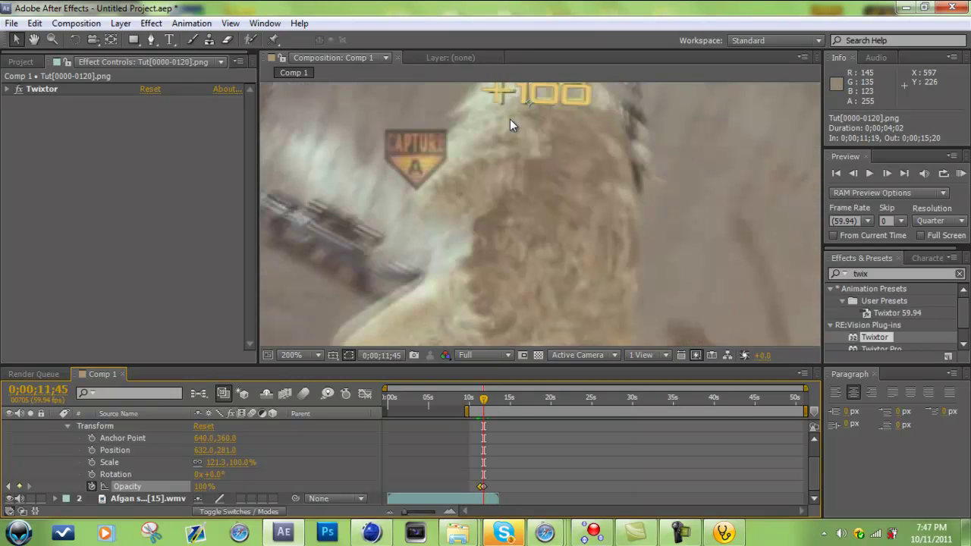
- Zoom the viewer to 200% and pan to centre the +100 graphic
{"action": "key", "text": "period"}
{"action": "left_click", "coordinate": [34, 40]}
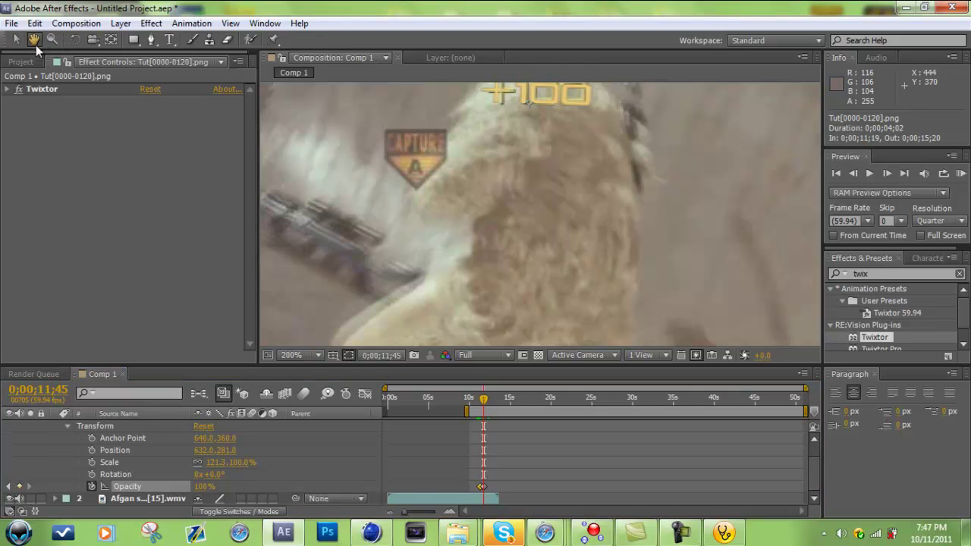
{"action": "left_click_drag", "start_coordinate": [507, 183], "coordinate": [495, 296]}
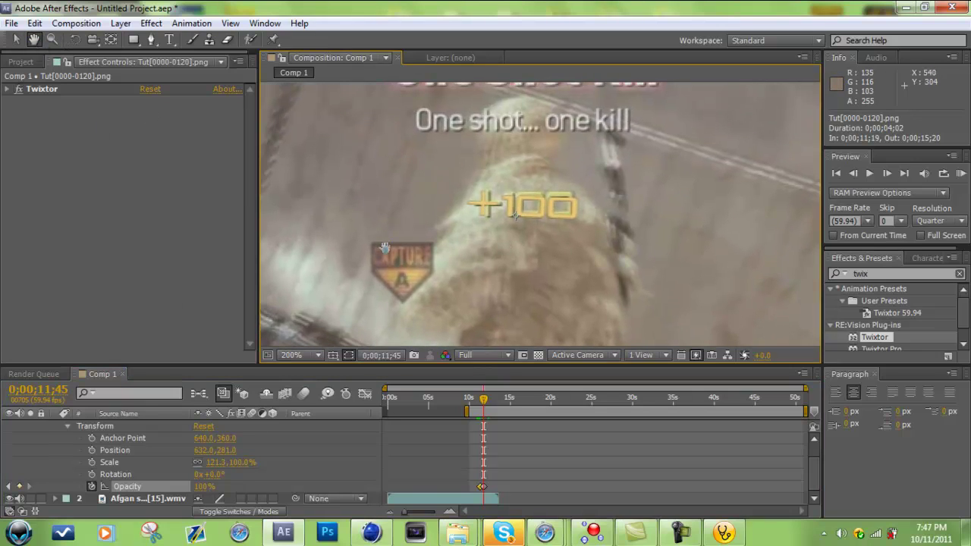
{"action": "scroll", "coordinate": [817, 466], "scroll_direction": "up", "scroll_amount": 2}
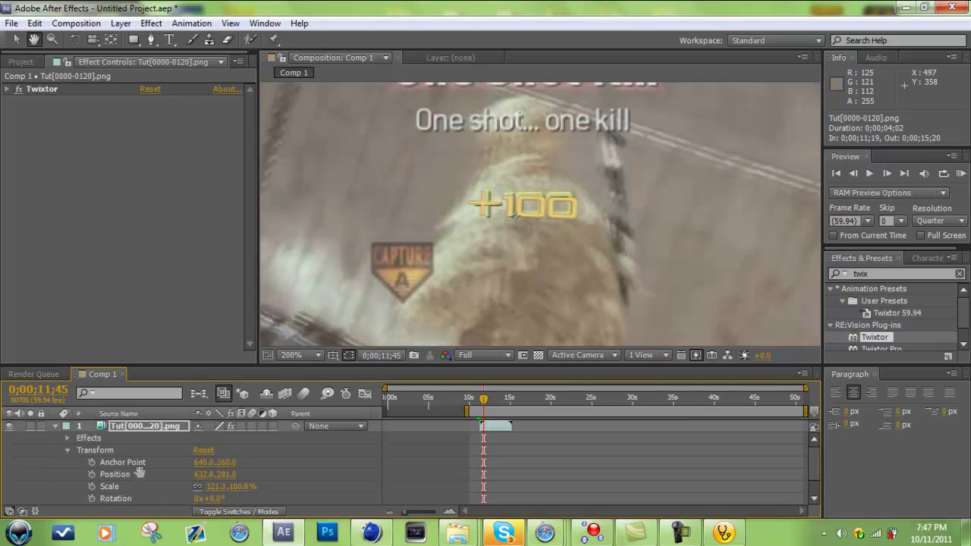
- Apply Color Correction > Curves to the collapsed Tut[0000-0120].png layer
{"action": "key", "text": "v"}
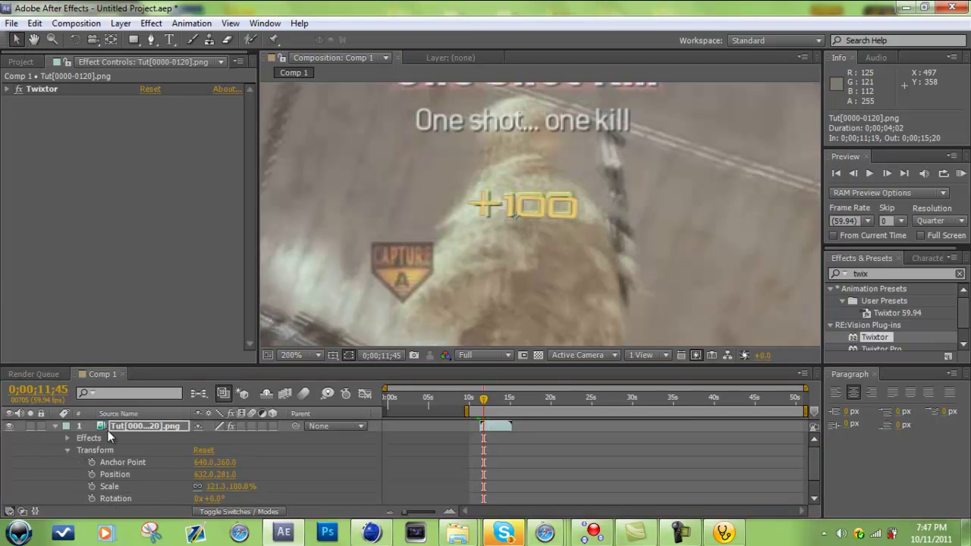
{"action": "left_click", "coordinate": [55, 427]}
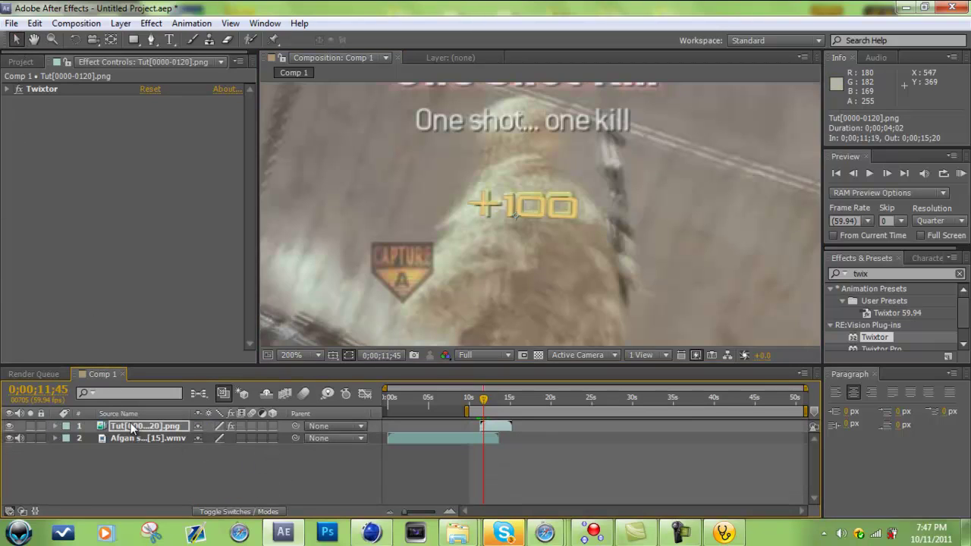
{"action": "left_click", "coordinate": [151, 23]}
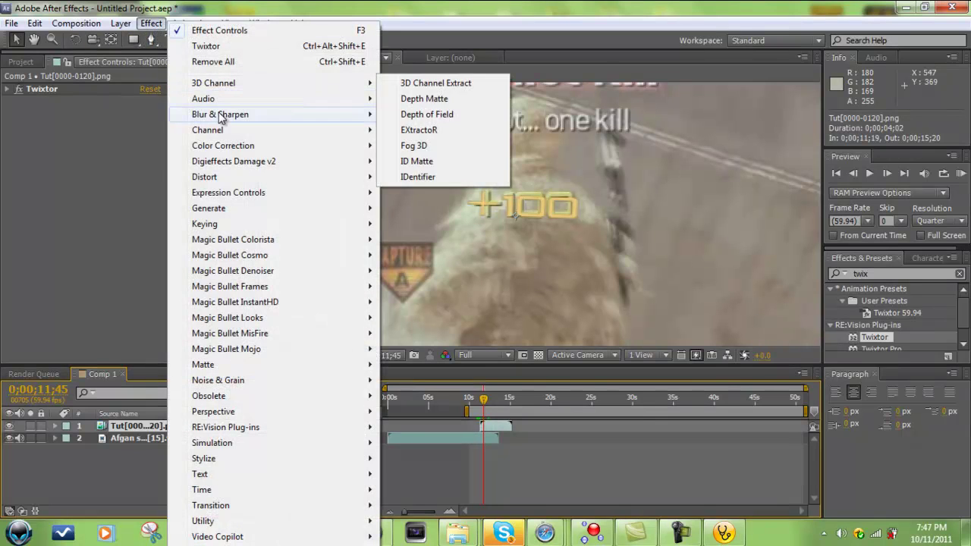
{"action": "mouse_move", "coordinate": [257, 169]}
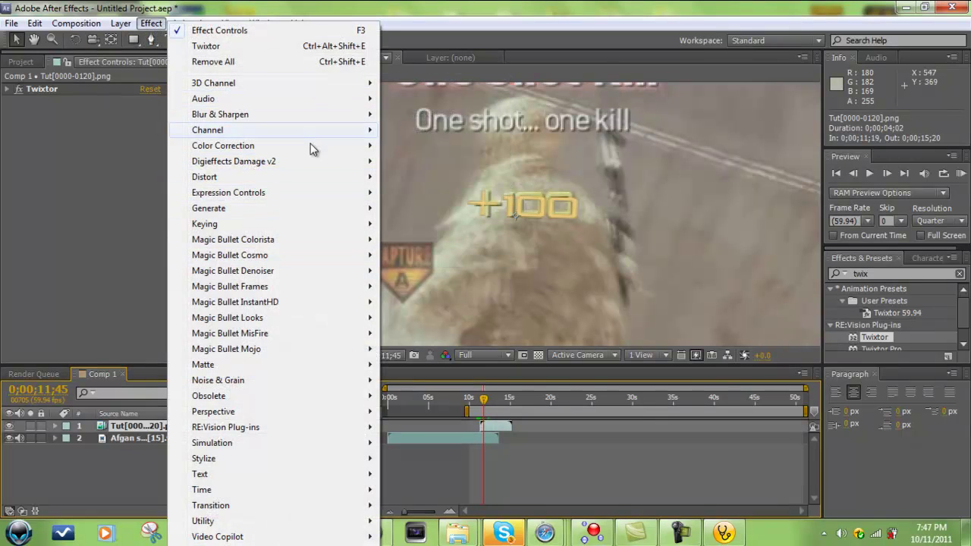
{"action": "mouse_move", "coordinate": [277, 131]}
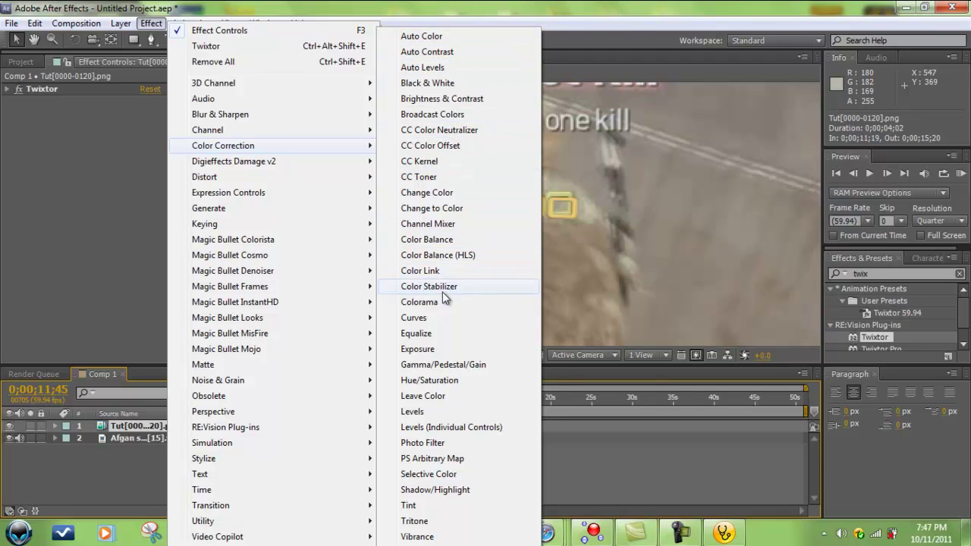
{"action": "left_click", "coordinate": [427, 318]}
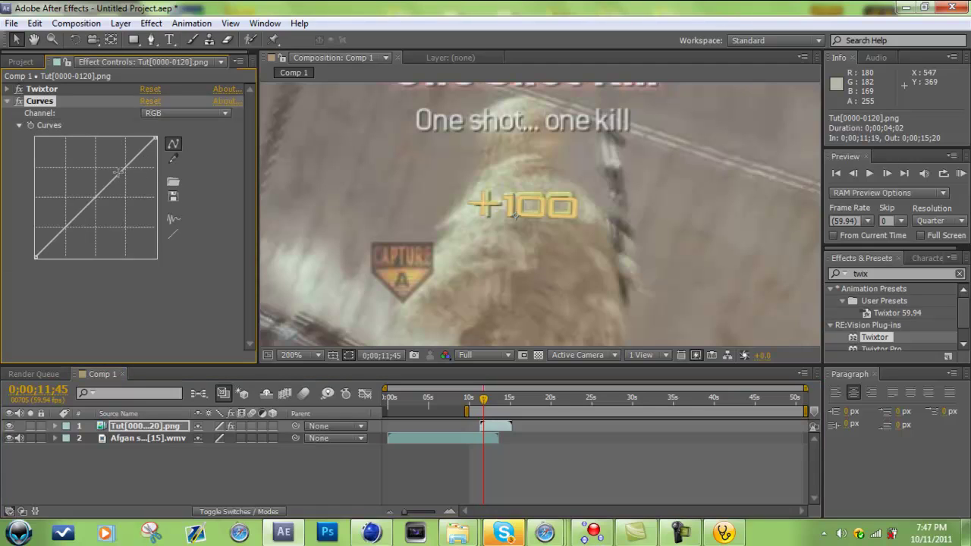
- Bend the RGB curve upward to brighten the +100, easing the highlights and shadows
{"action": "left_click_drag", "start_coordinate": [116, 172], "coordinate": [115, 163]}
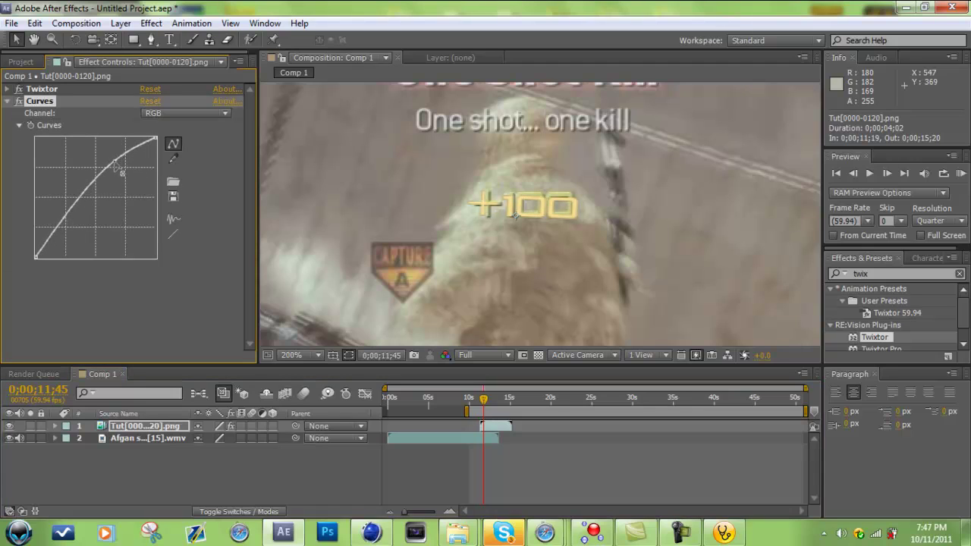
{"action": "mouse_move", "coordinate": [62, 215]}
{"action": "left_mouse_down"}
{"action": "mouse_move", "coordinate": [68, 227]}
{"action": "mouse_move", "coordinate": [51, 224]}
{"action": "mouse_move", "coordinate": [60, 225]}
{"action": "left_mouse_up"}
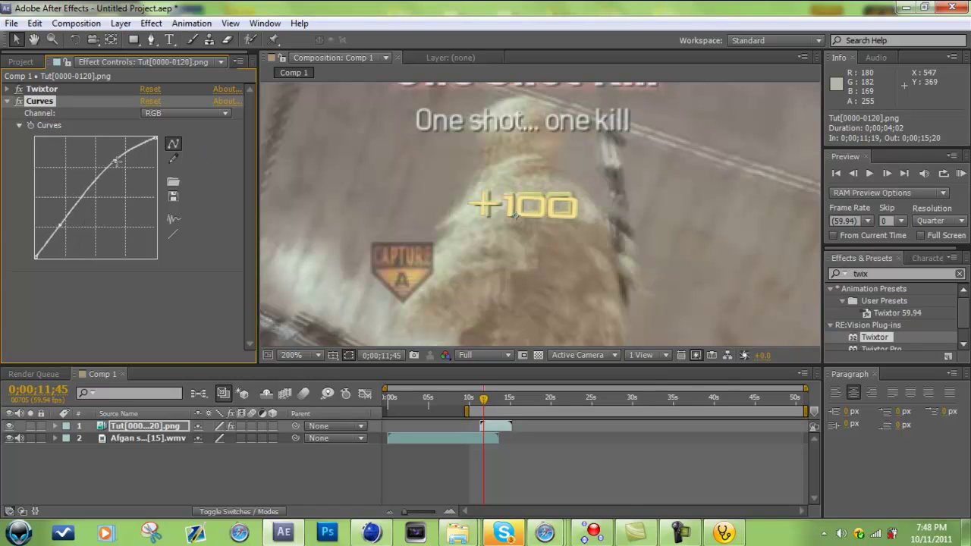
{"action": "mouse_move", "coordinate": [116, 162]}
{"action": "left_mouse_down"}
{"action": "mouse_move", "coordinate": [127, 187]}
{"action": "mouse_move", "coordinate": [115, 163]}
{"action": "mouse_move", "coordinate": [119, 177]}
{"action": "left_mouse_up"}
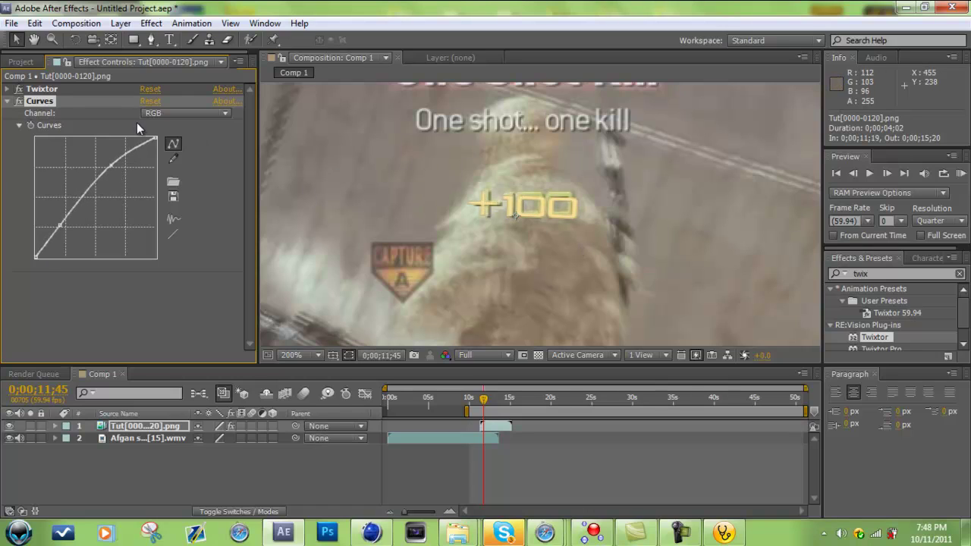
{"action": "left_click", "coordinate": [7, 101]}
{"action": "scroll", "coordinate": [542, 210], "scroll_direction": "down", "scroll_amount": 3}
{"action": "scroll", "coordinate": [543, 211], "scroll_direction": "up", "scroll_amount": 2}
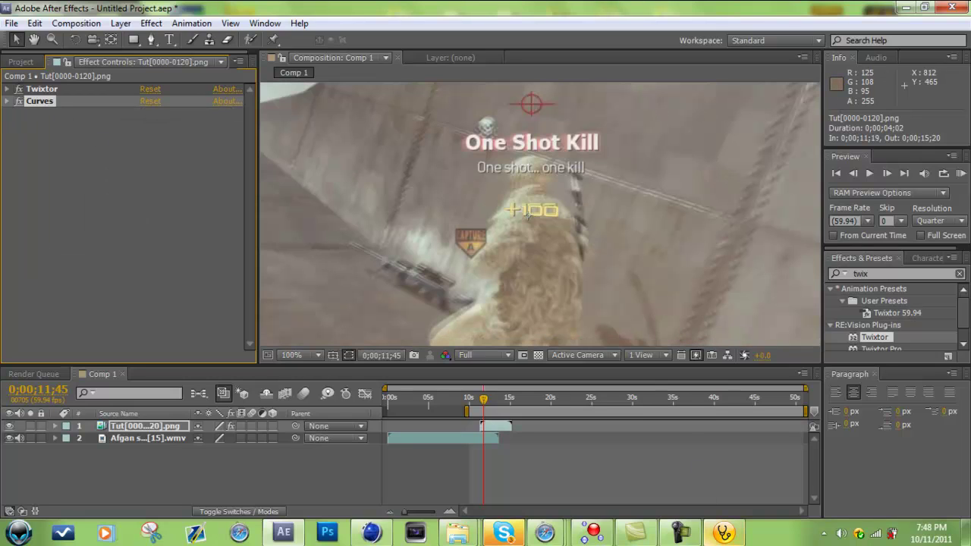
{"action": "left_click", "coordinate": [670, 535]}
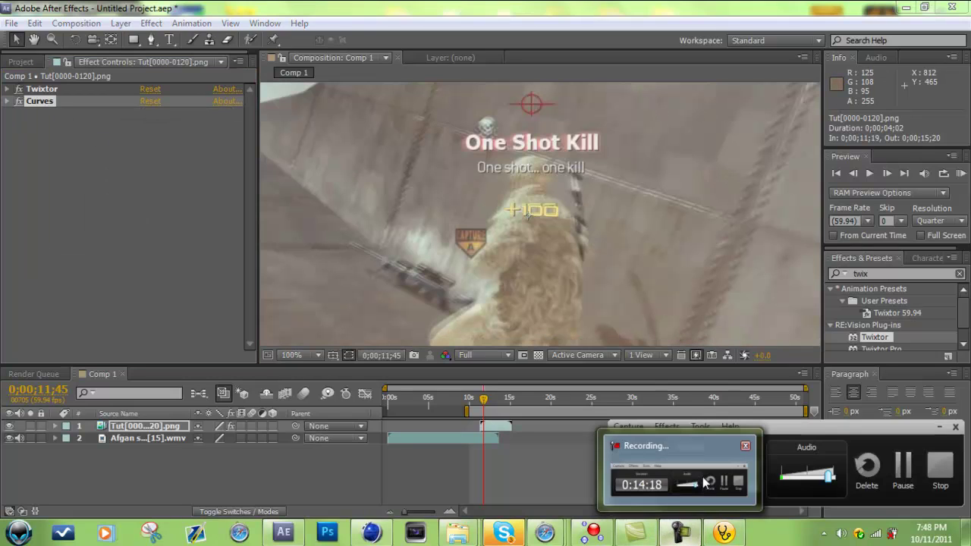
{"action": "scroll", "coordinate": [618, 216], "scroll_direction": "down", "scroll_amount": 2}
{"action": "scroll", "coordinate": [618, 217], "scroll_direction": "up", "scroll_amount": 2}
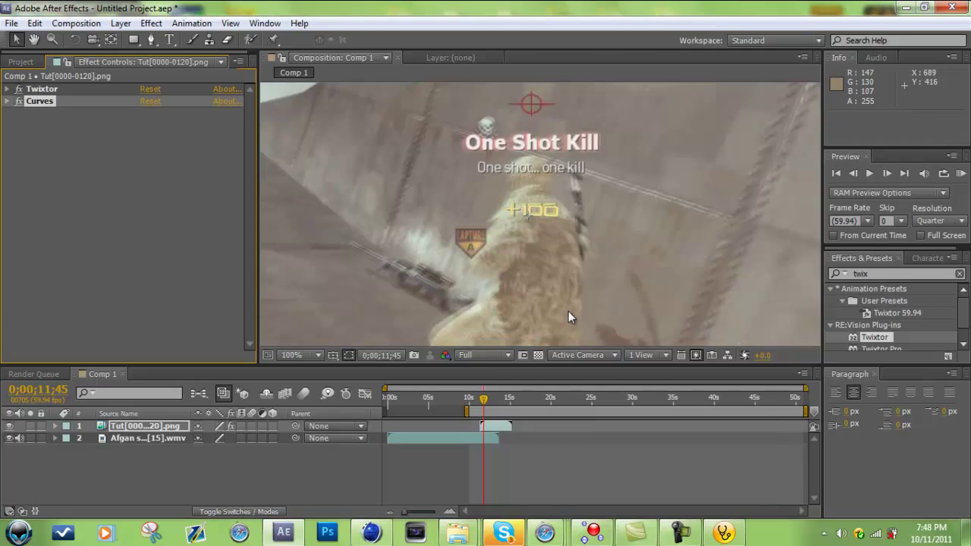
{"action": "left_click_drag", "start_coordinate": [495, 399], "coordinate": [414, 397]}
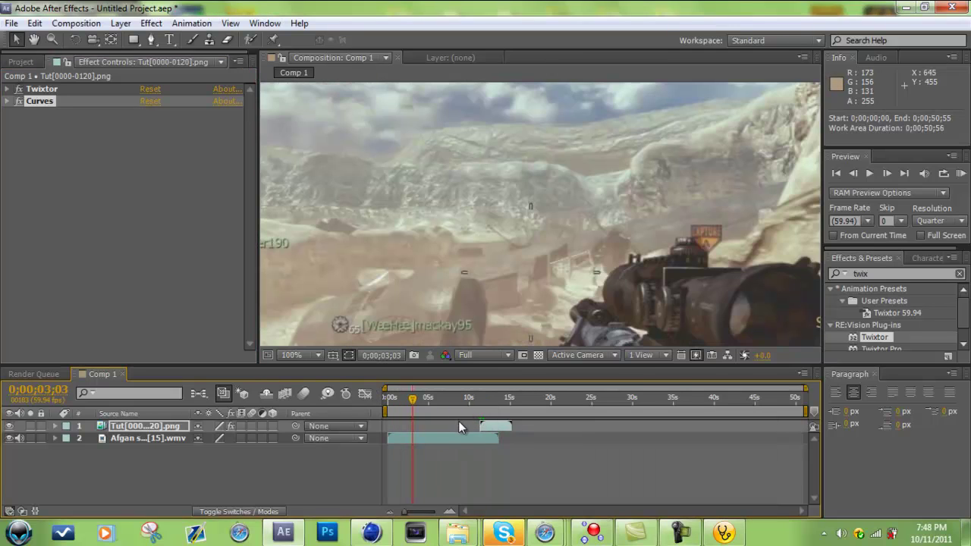
{"action": "left_click_drag", "start_coordinate": [411, 400], "coordinate": [481, 400]}
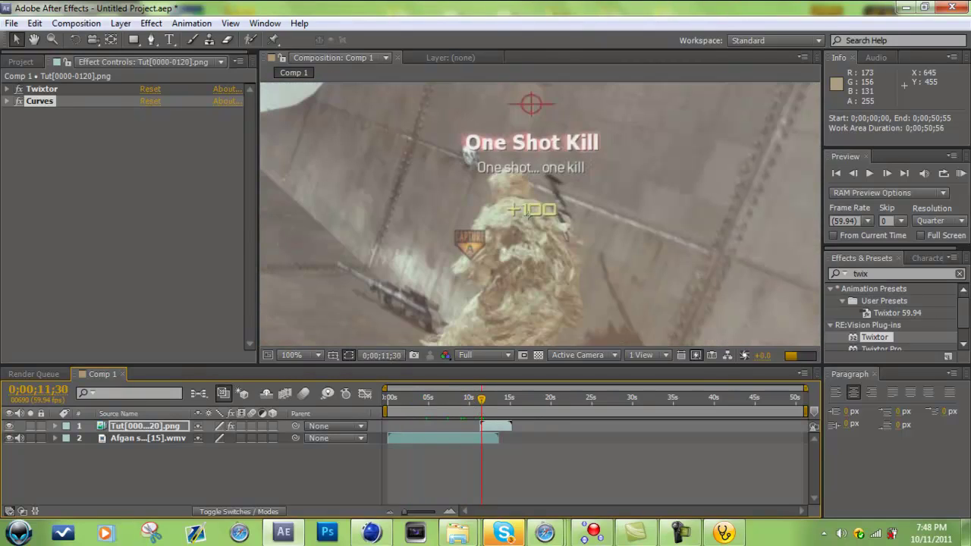
{"action": "scroll", "coordinate": [519, 205], "scroll_direction": "down", "scroll_amount": 4}
{"action": "scroll", "coordinate": [561, 210], "scroll_direction": "up", "scroll_amount": 2}
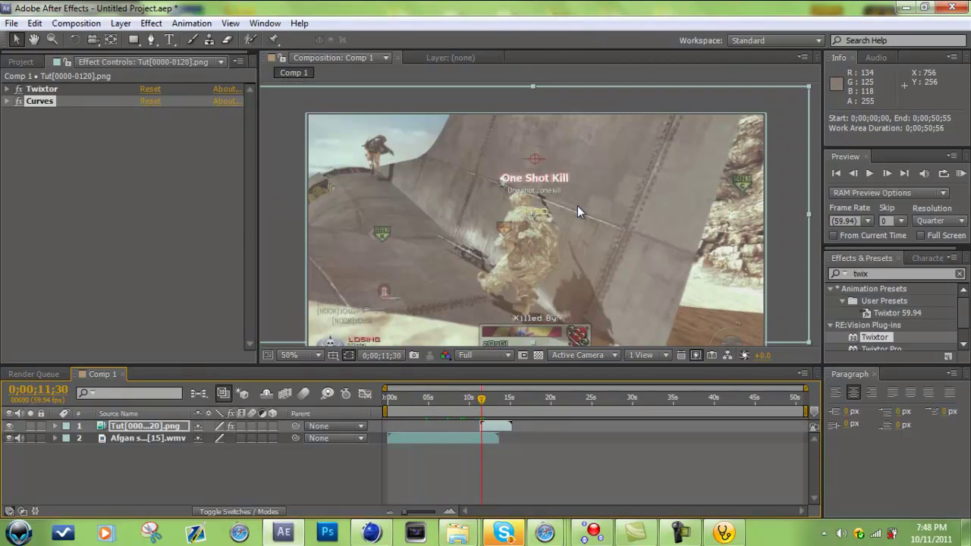
{"action": "scroll", "coordinate": [577, 206], "scroll_direction": "up", "scroll_amount": 2}
{"action": "scroll", "coordinate": [578, 206], "scroll_direction": "down", "scroll_amount": 4}
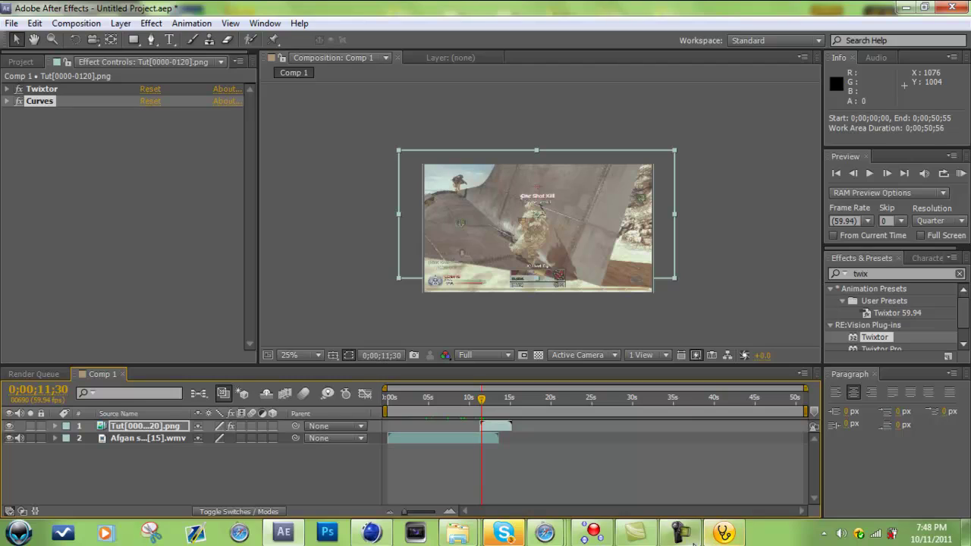
{"action": "left_click", "coordinate": [723, 532]}
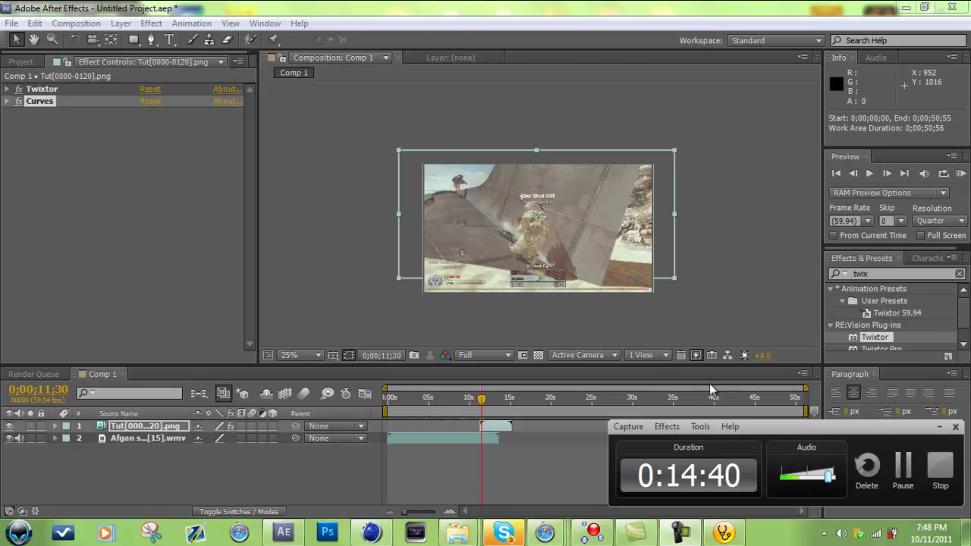
{"action": "left_click", "coordinate": [939, 468]}
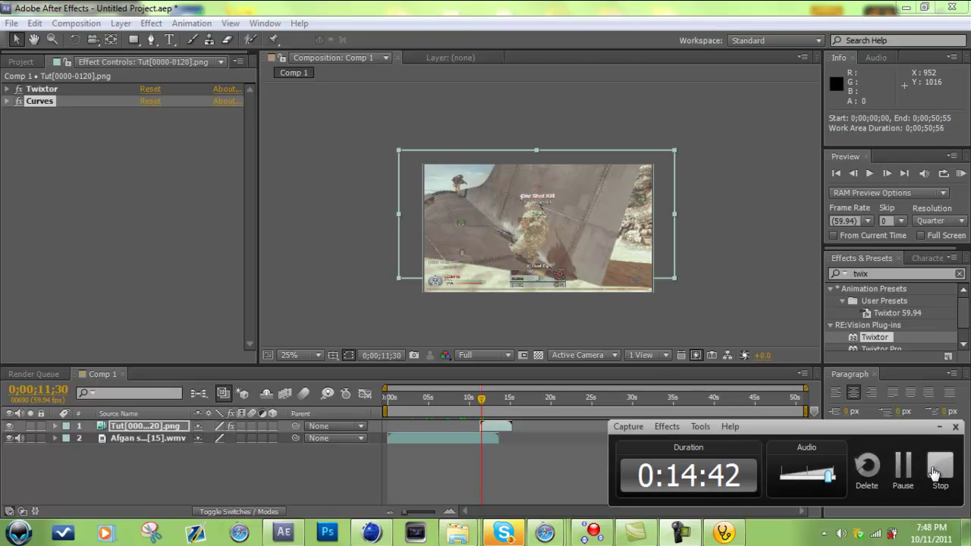